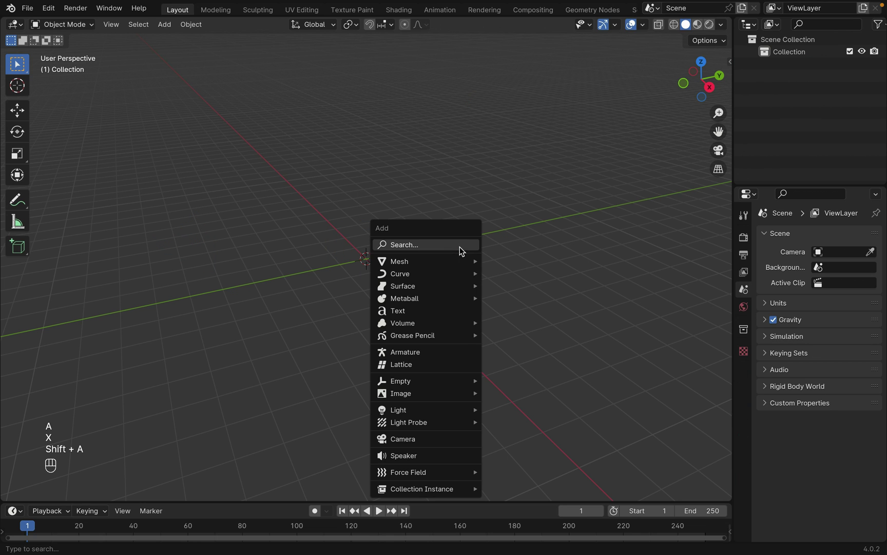
Step: Add a cube mesh and give it a Subdivision Surface modifier
mouse_move(462, 261)
click(509, 271)
click(743, 368)
click(808, 237)
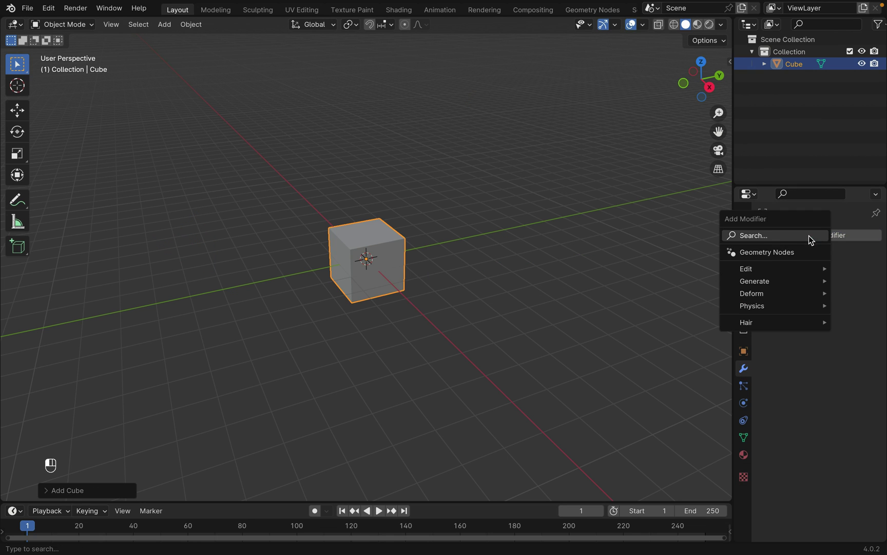
click(795, 237)
click(773, 259)
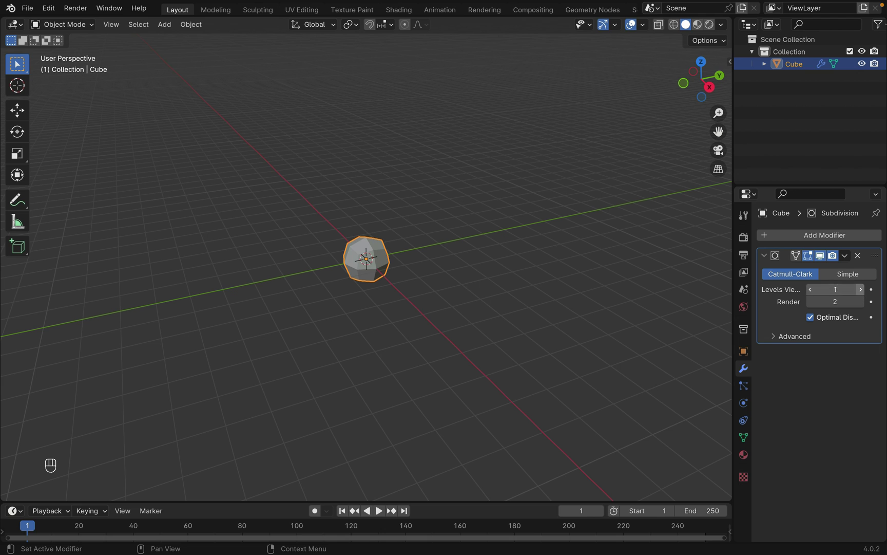
Step: Set the subdivision's viewport levels to 3 and apply the modifier
click(809, 291)
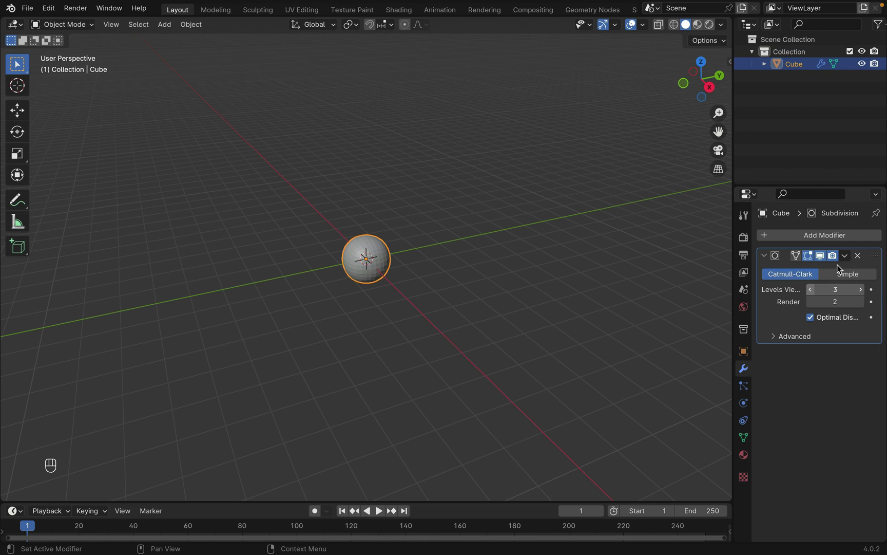
click(846, 257)
click(827, 277)
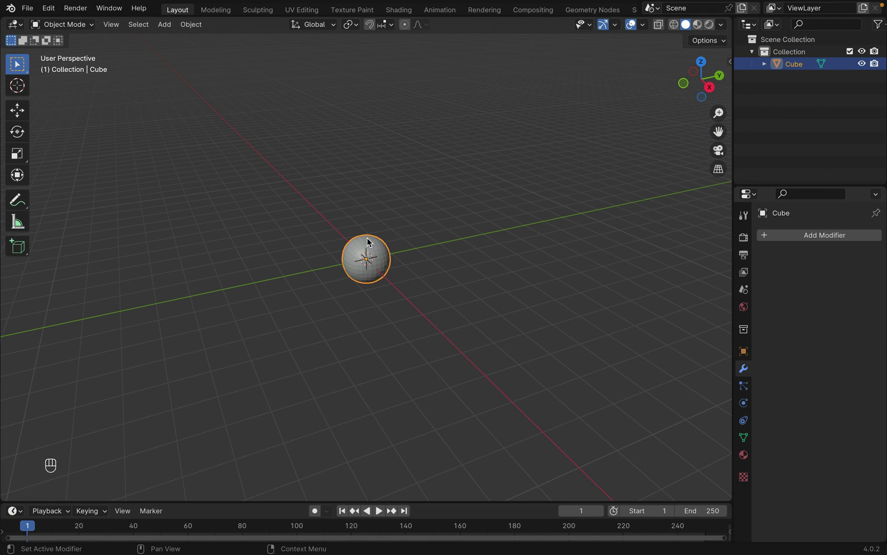
Step: In Edit Mode, extrude the sphere's +X half about 0.5 m along X to widen the head
key(KP_5)
key(KP_1)
middle_drag(349, 248, 353, 247)
scroll(354, 247, up, 2)
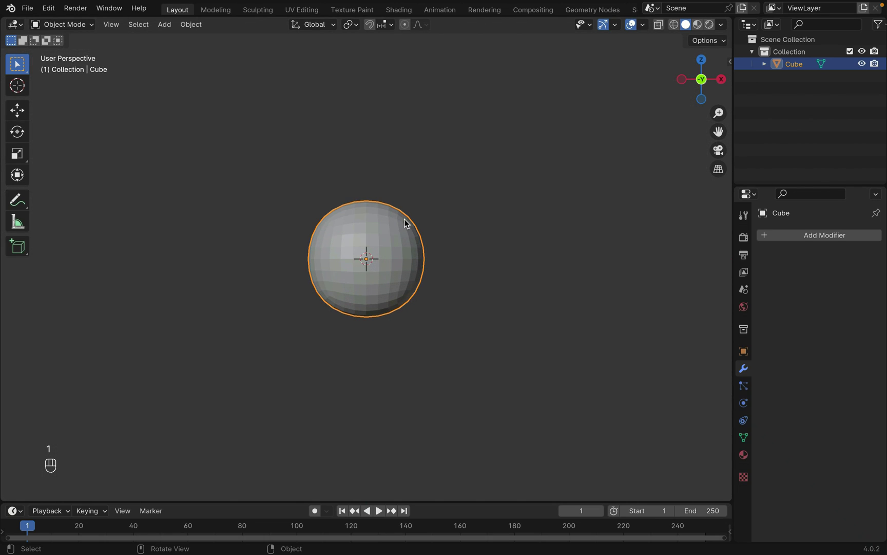
key(KP_1)
key(Tab)
click(675, 26)
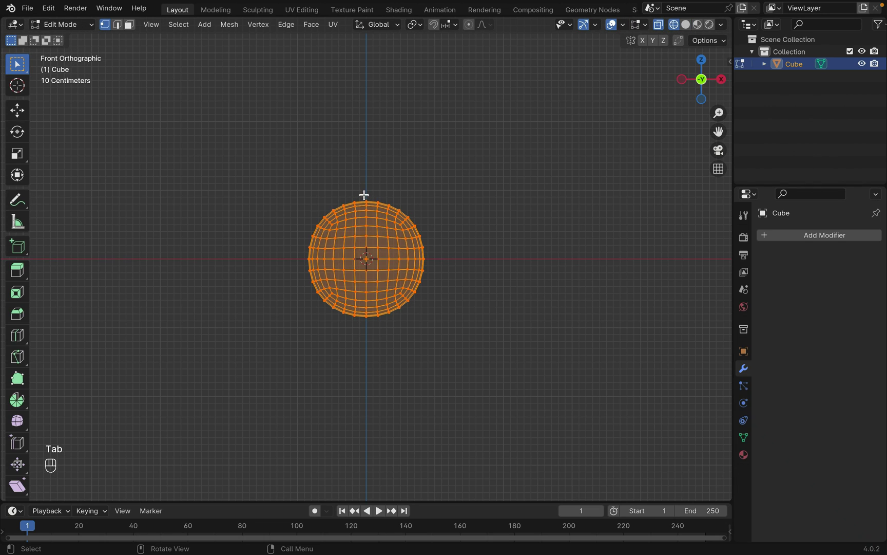
drag(364, 198, 465, 393)
key(e)
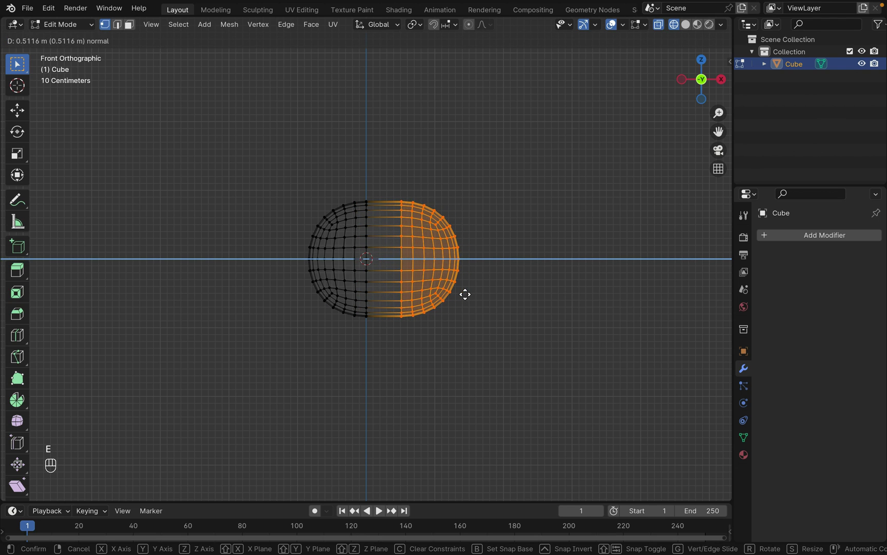
click(465, 294)
key(shift+z)
Step: Select a strip of faces on the top of the head's -X side, extrude it upward and scale its end into an ear tip
key(KP_7)
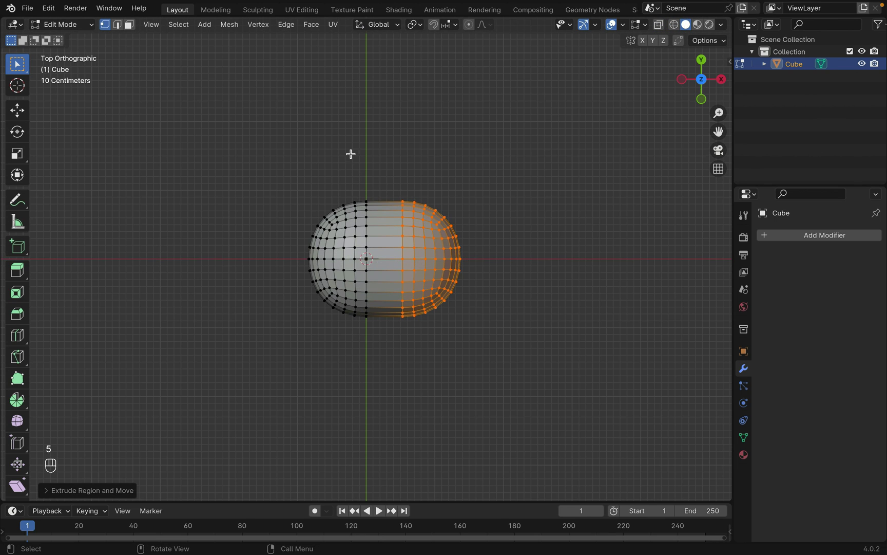
click(129, 24)
click(361, 253)
shift+click(350, 265)
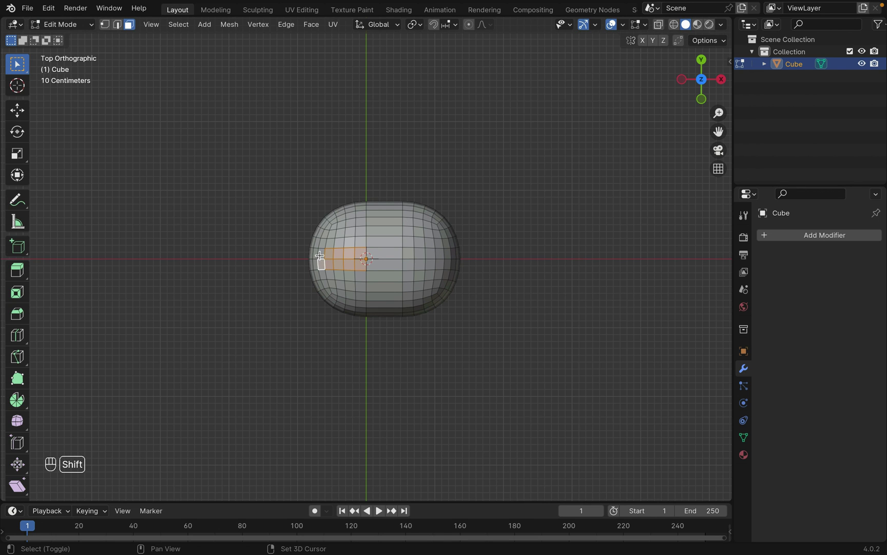
middle_drag(320, 255, 325, 185)
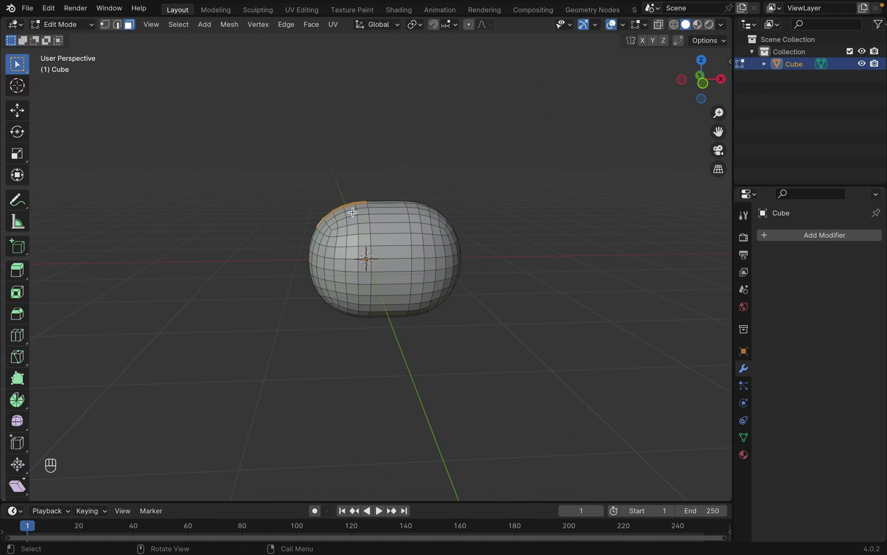
key(e)
click(345, 175)
key(s)
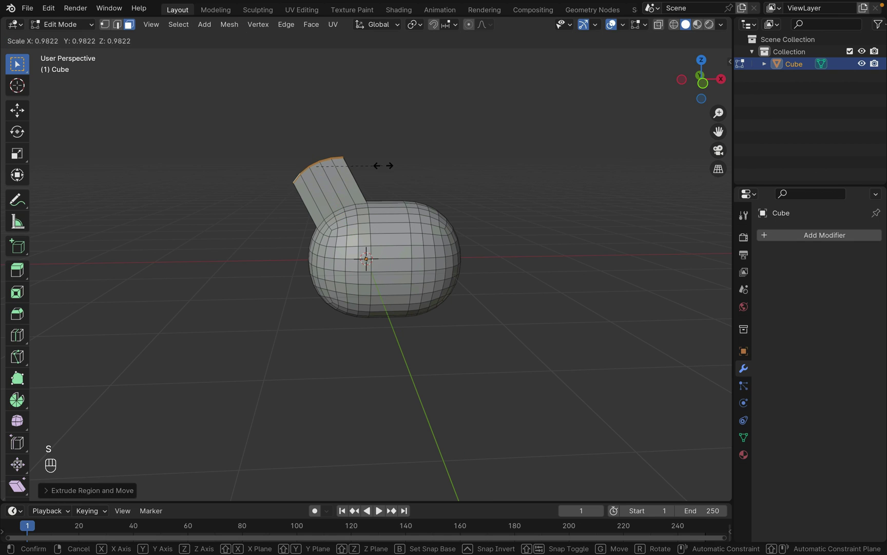
click(322, 154)
Step: Extrude the matching top faces on the head's +X side and scale their end down to form the second pointed ear
middle_drag(441, 165, 458, 198)
click(415, 235)
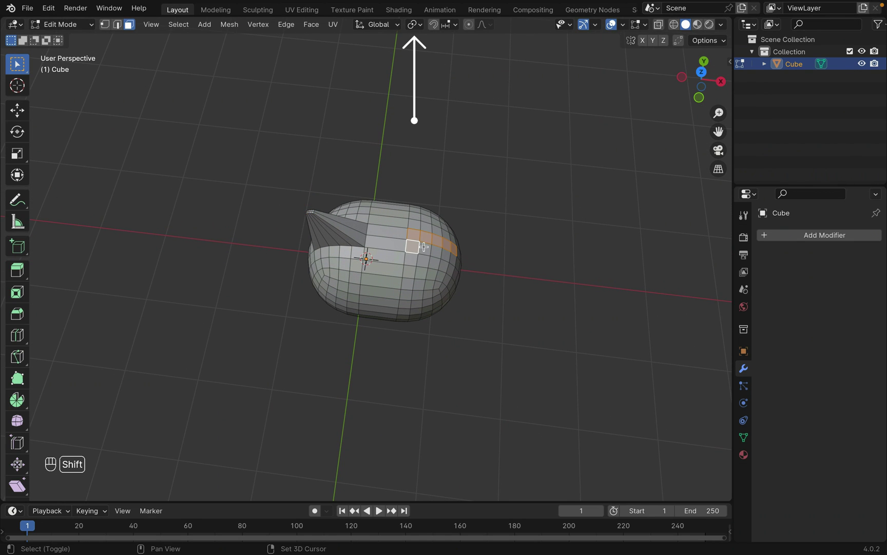
shift+click(448, 255)
scroll(448, 255, down, 10)
key(e)
click(467, 193)
key(super+z)
scroll(467, 193, down, 5)
key(e)
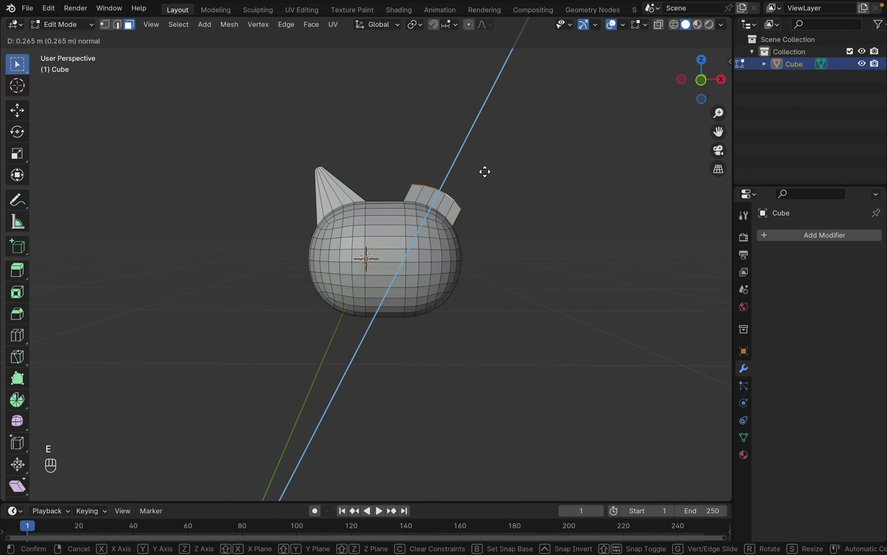
click(490, 164)
key(s)
click(469, 164)
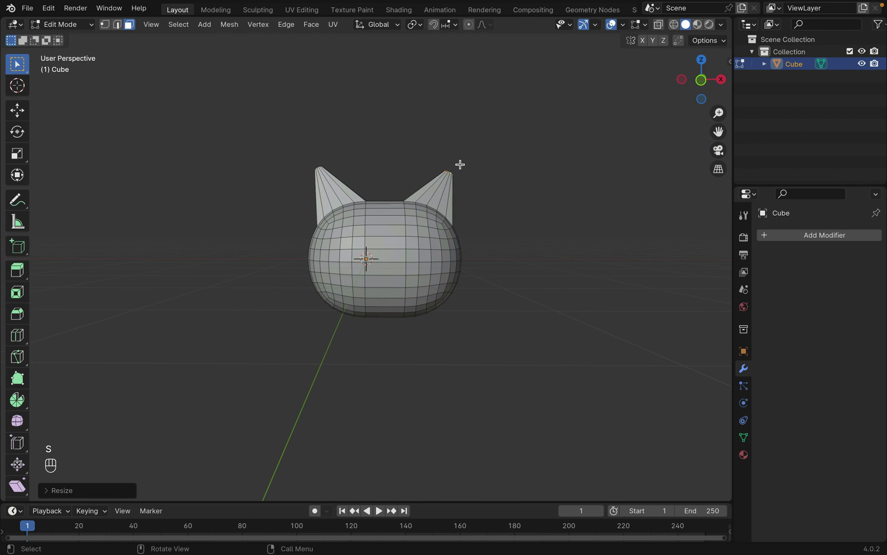
Step: Flatten the head by scaling its front and back faces to about 0.7 along Y, leaving the middle band with the ears unselected
scroll(517, 176, up, 10)
click(722, 81)
click(675, 25)
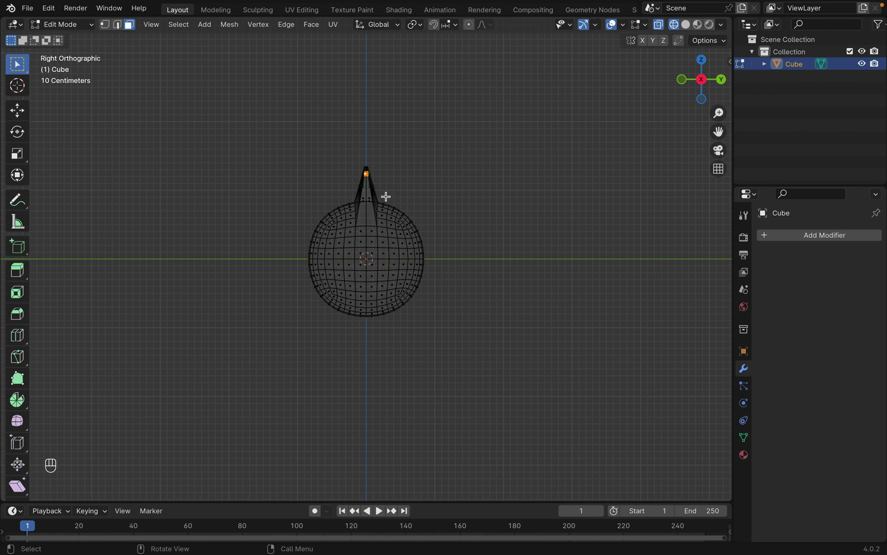
drag(385, 197, 475, 355)
shift+drag(289, 177, 349, 337)
key(s)
key(super+z)
key(s)
key(y)
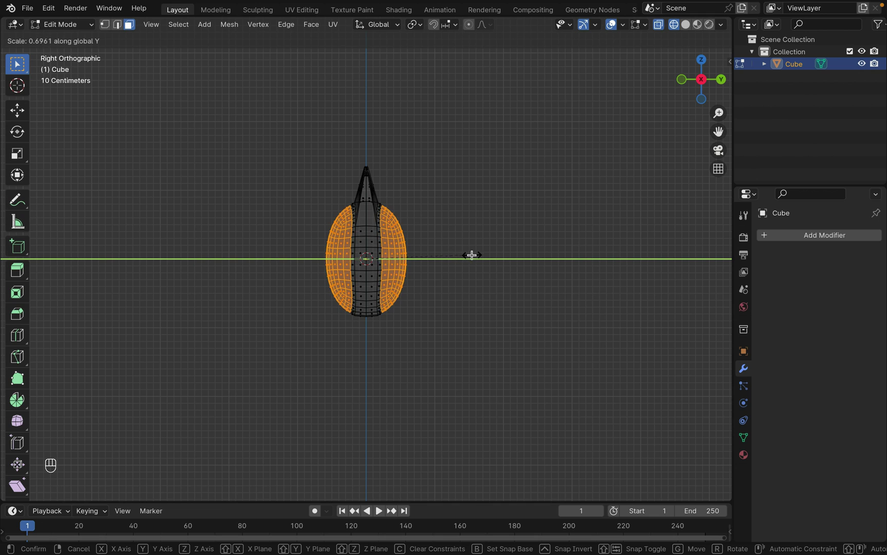
click(472, 254)
click(684, 25)
scroll(637, 62, left, 10)
Step: In Sculpt Mode, smooth the head's surface around the base of the ears with the Smooth brush
click(66, 27)
click(67, 42)
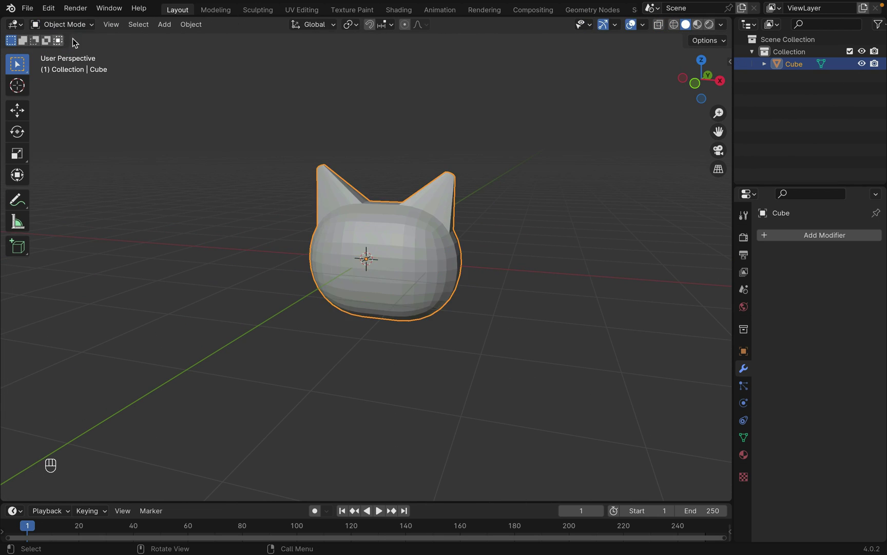
click(65, 25)
click(67, 67)
scroll(477, 225, right, 10)
scroll(422, 212, up, 5)
scroll(422, 212, left, 7)
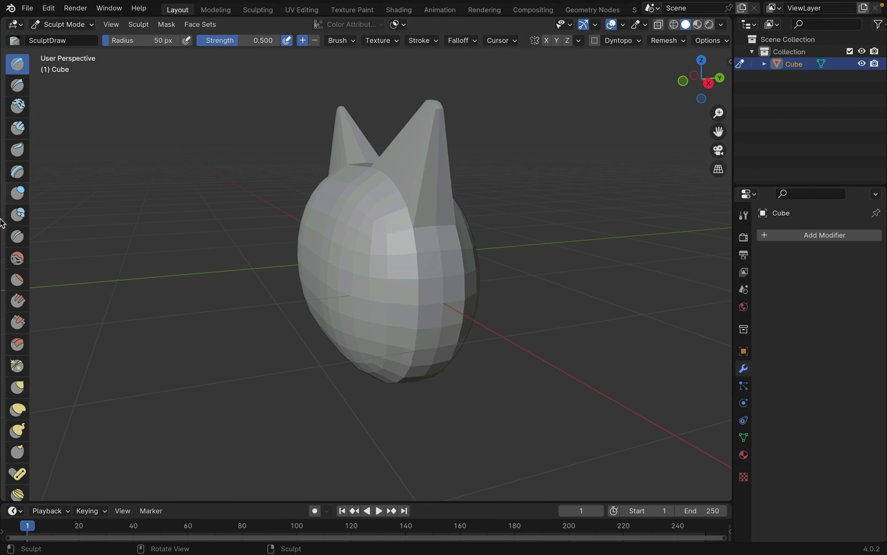
click(17, 258)
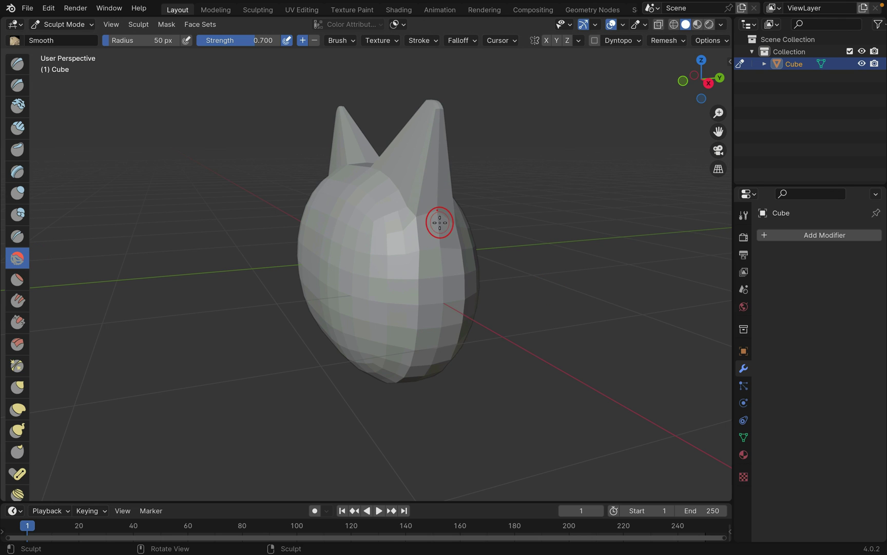
scroll(440, 223, left, 15)
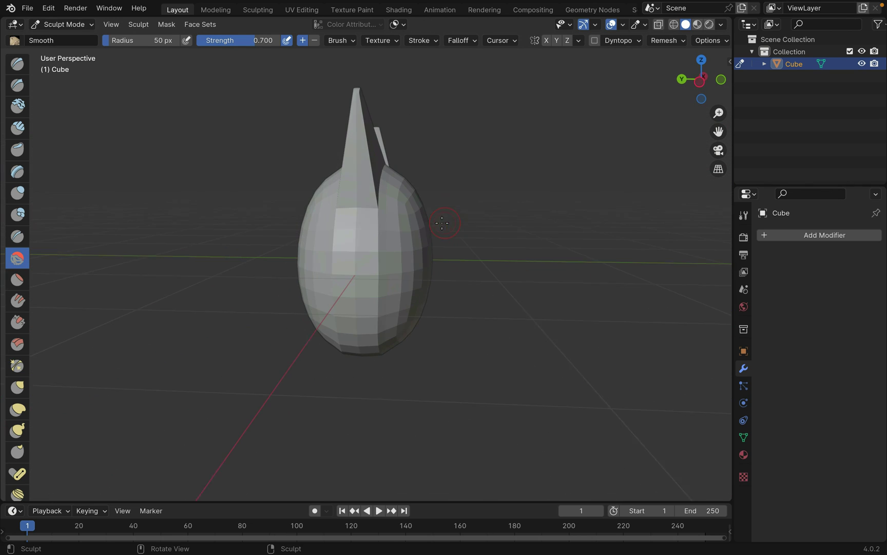
scroll(366, 197, right, 10)
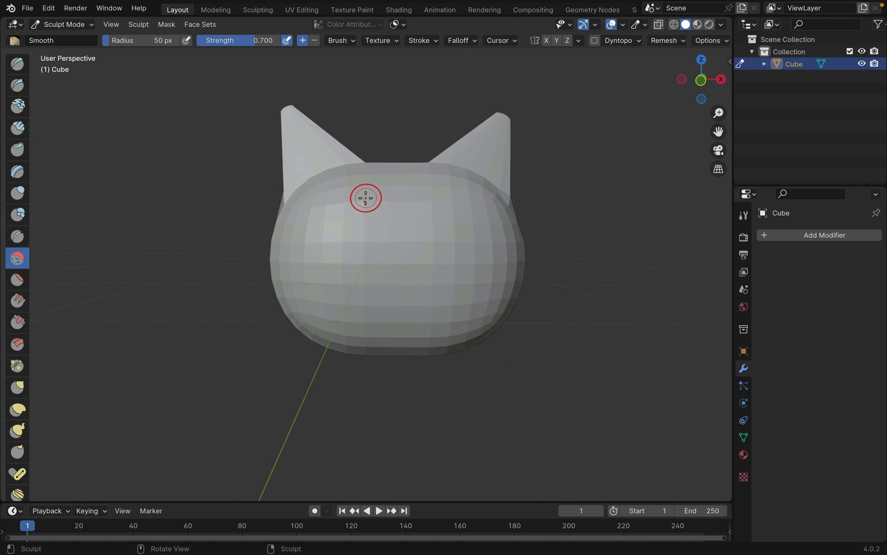
scroll(365, 197, down, 4)
scroll(365, 198, right, 3)
scroll(365, 197, right, 5)
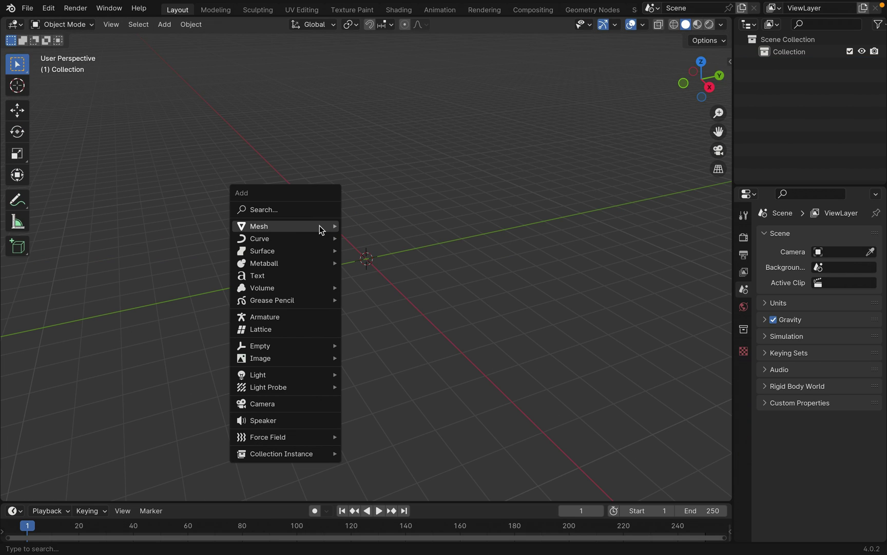
Step: Add a new cube in the empty scene and delete its top face in Edit Mode
mouse_move(319, 225)
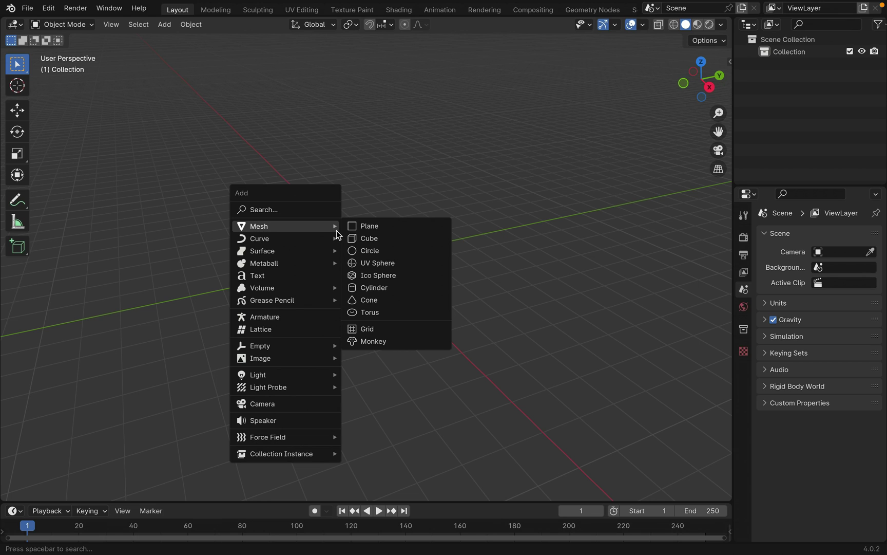
click(358, 247)
click(62, 25)
click(65, 52)
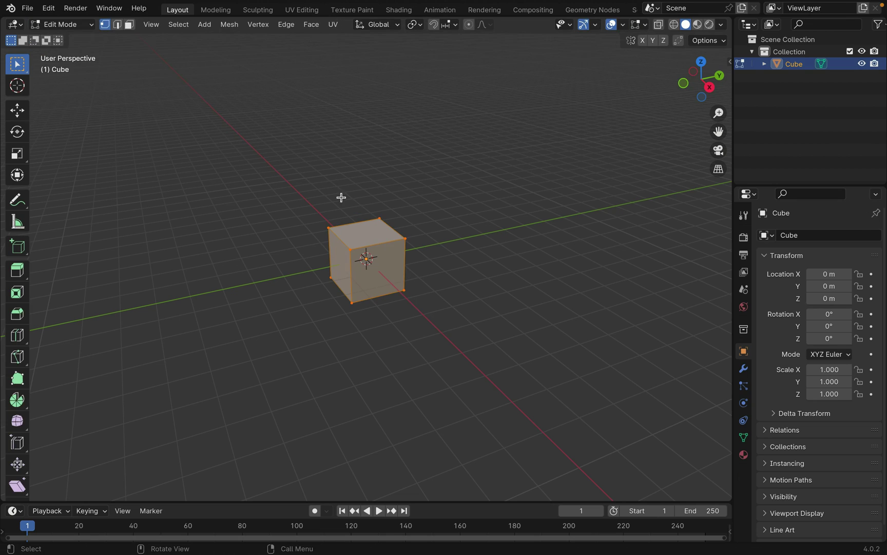
key(alt+a)
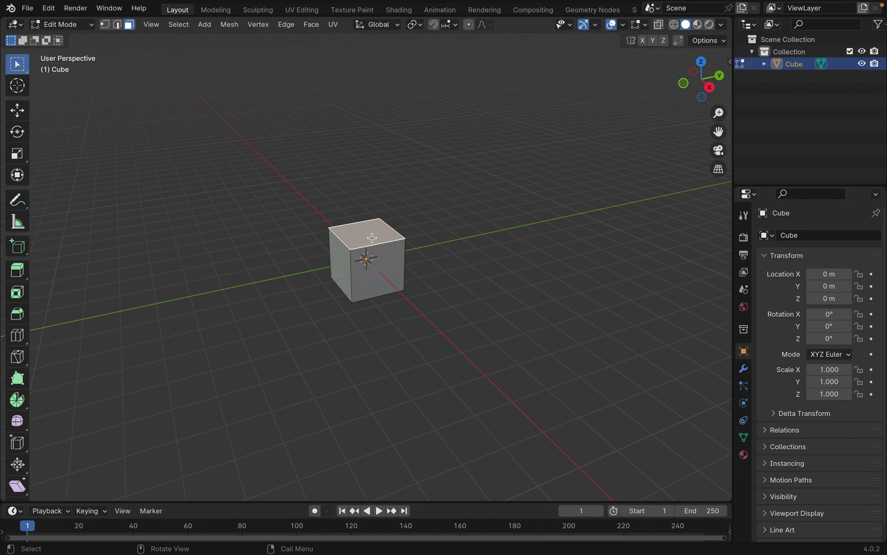
key(x)
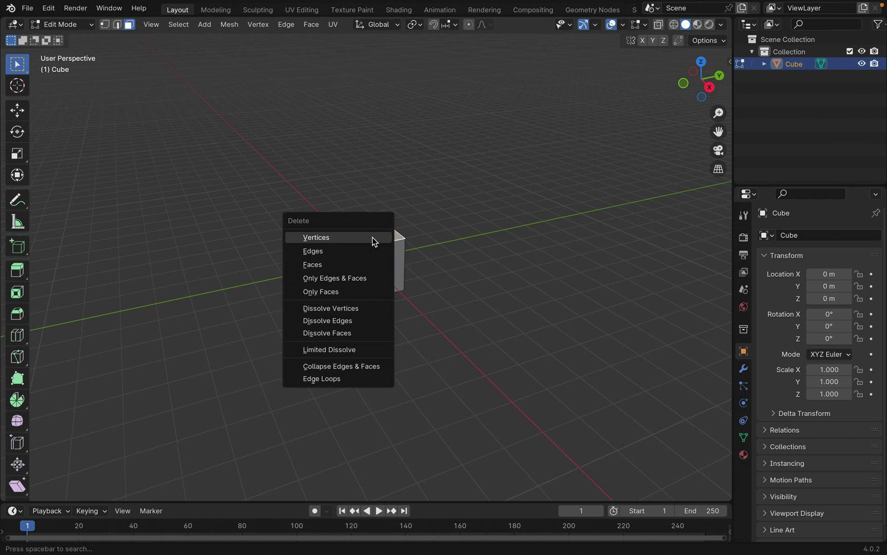
click(346, 264)
Step: Scale the edges around the cube's open top inward slightly and return to Object Mode
key(a)
scroll(437, 257, up, 2)
middle_drag(438, 257, 259, 118)
click(117, 24)
drag(218, 155, 452, 240)
key(s)
click(518, 232)
middle_drag(518, 232, 260, 185)
key(Tab)
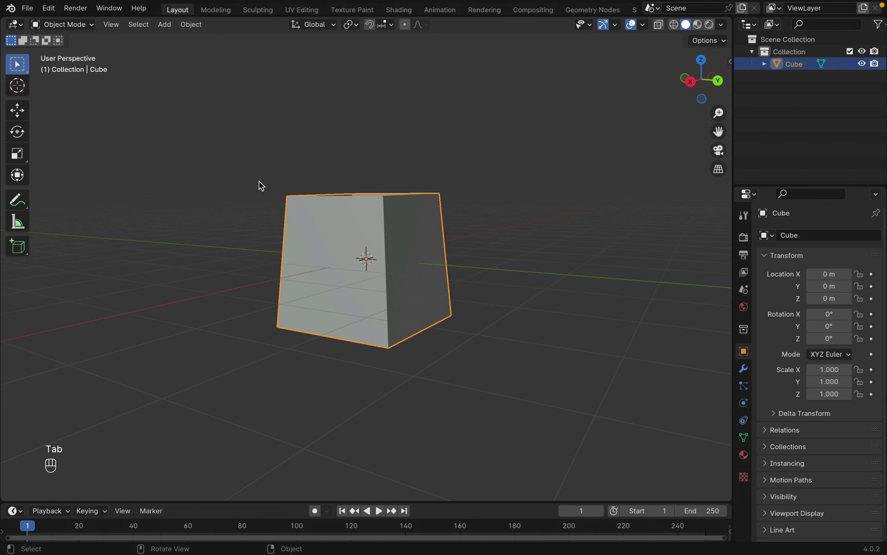
click(746, 370)
click(772, 234)
click(764, 234)
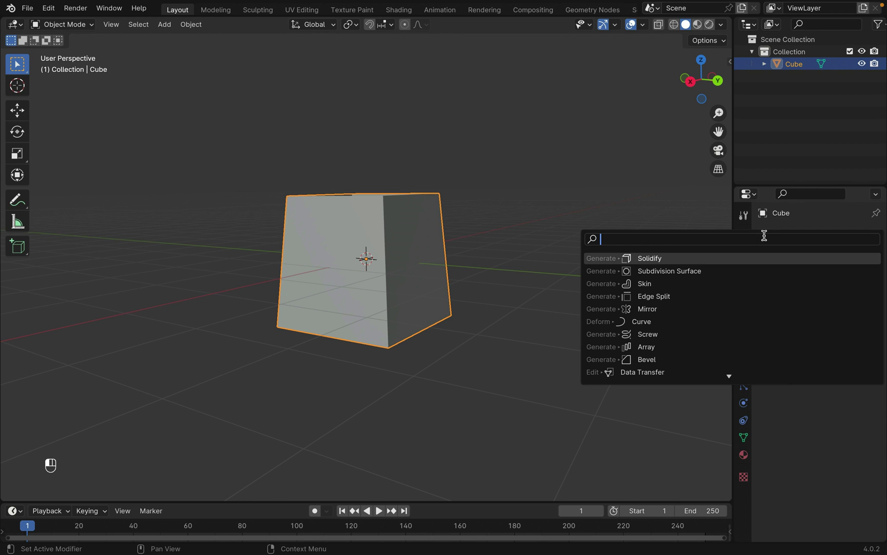
text(so)
click(759, 259)
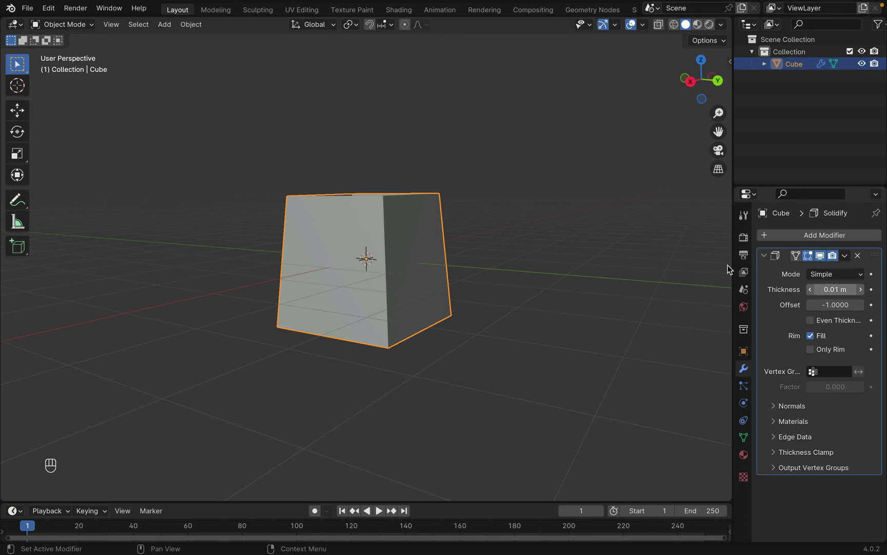
middle_drag(497, 206, 439, 198)
scroll(440, 201, up, 3)
click(858, 256)
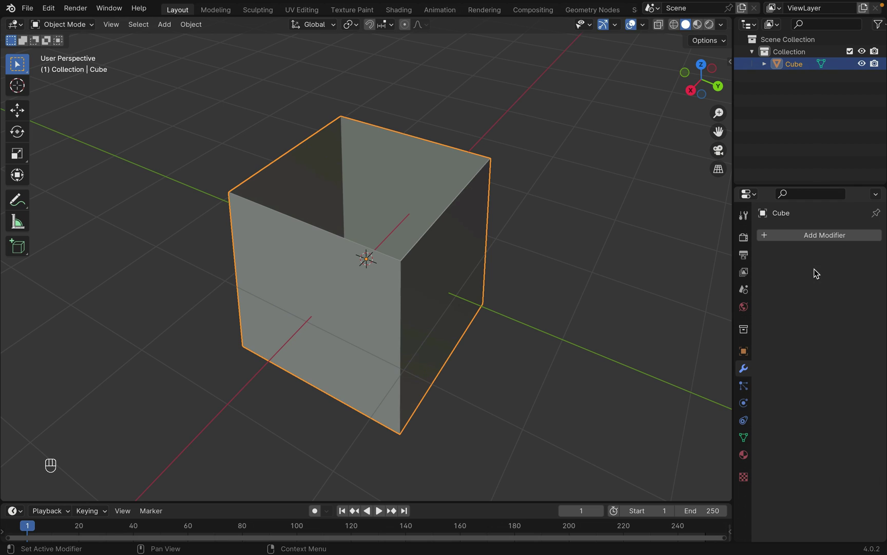
Step: Switch the open cube to Sculpt Mode and remesh it with a voxel size of 0.01 m
key(Tab)
click(62, 24)
click(67, 63)
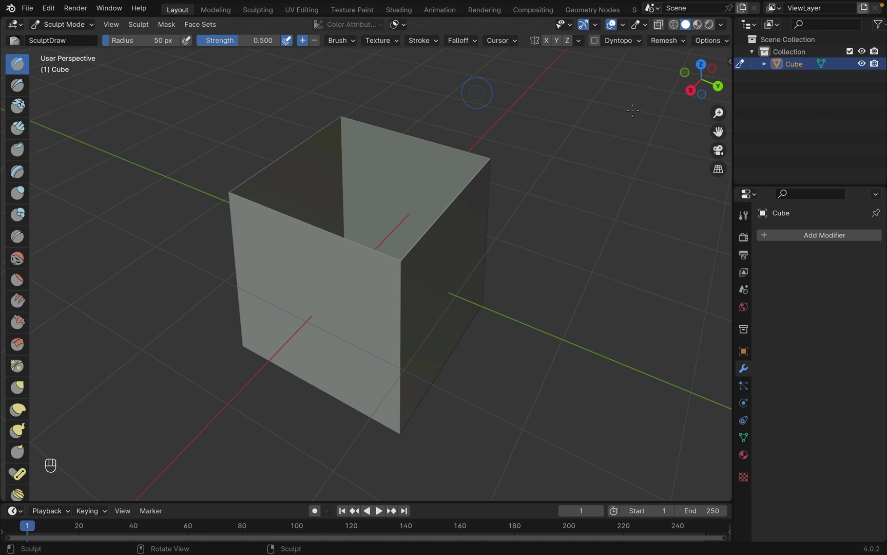
click(666, 40)
click(674, 57)
text(0.01)
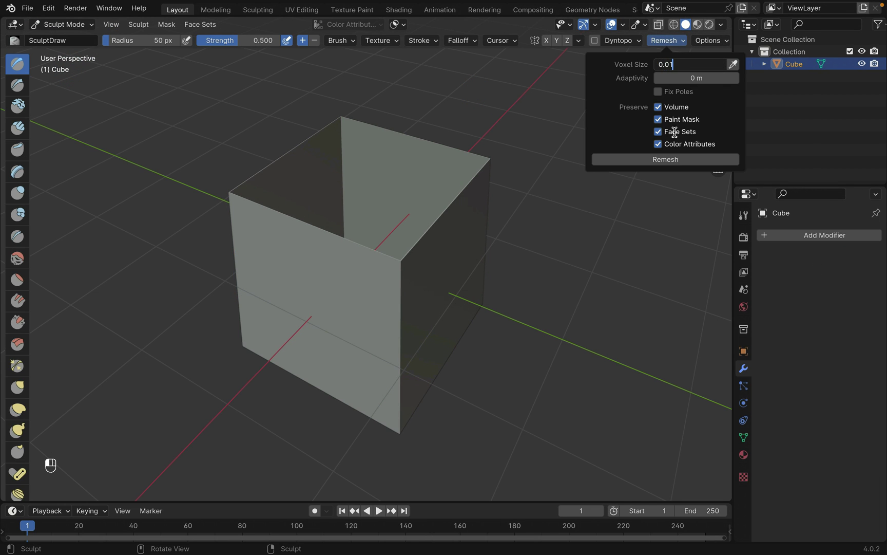
click(666, 160)
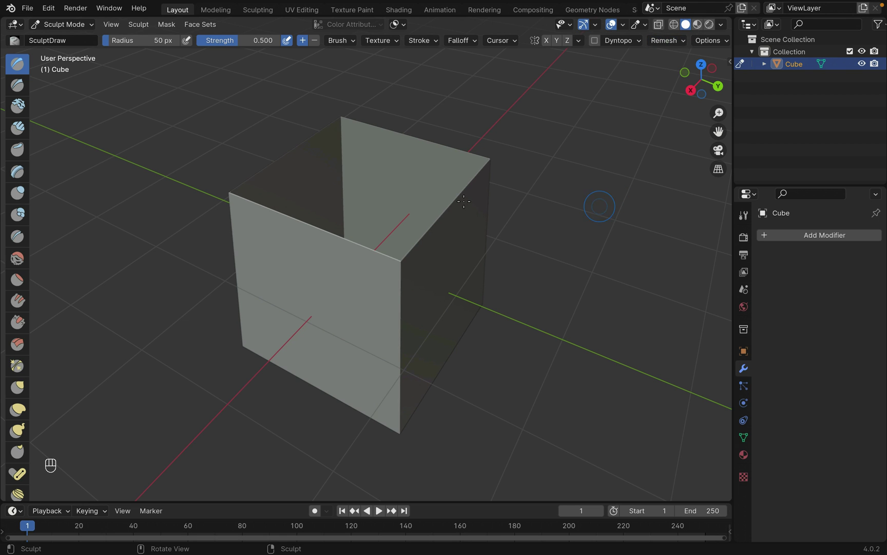
Step: Choose the Grab brush and set its radius to 300 px
middle_drag(463, 200, 462, 201)
scroll(25, 282, down, 10)
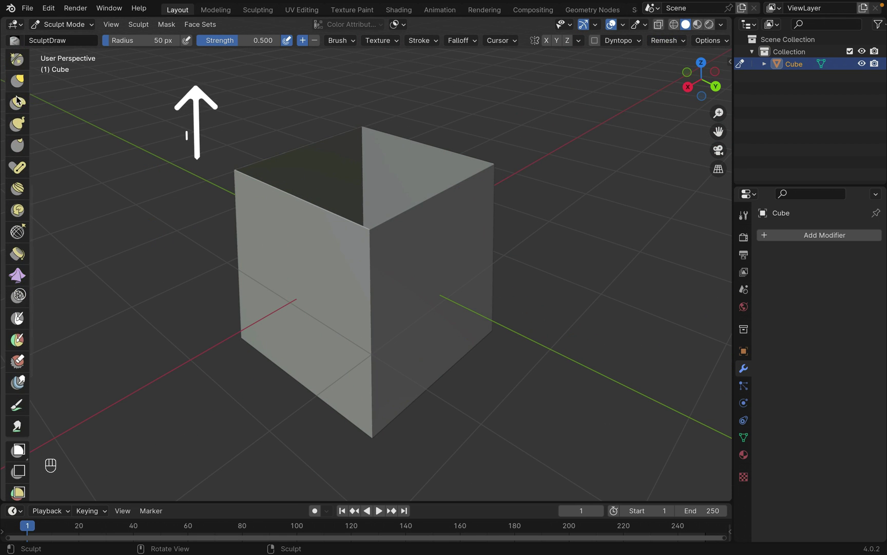
click(18, 81)
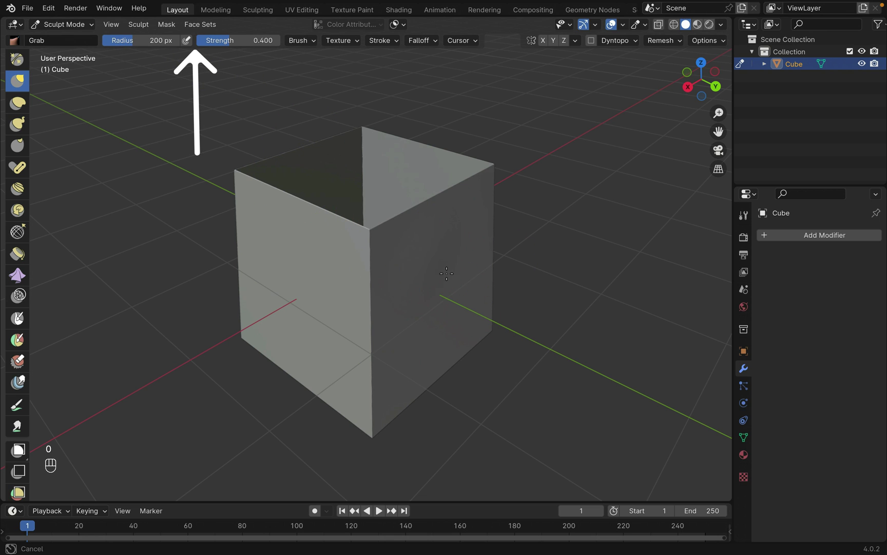
key(super+z)
click(164, 40)
text(300)
key(Return)
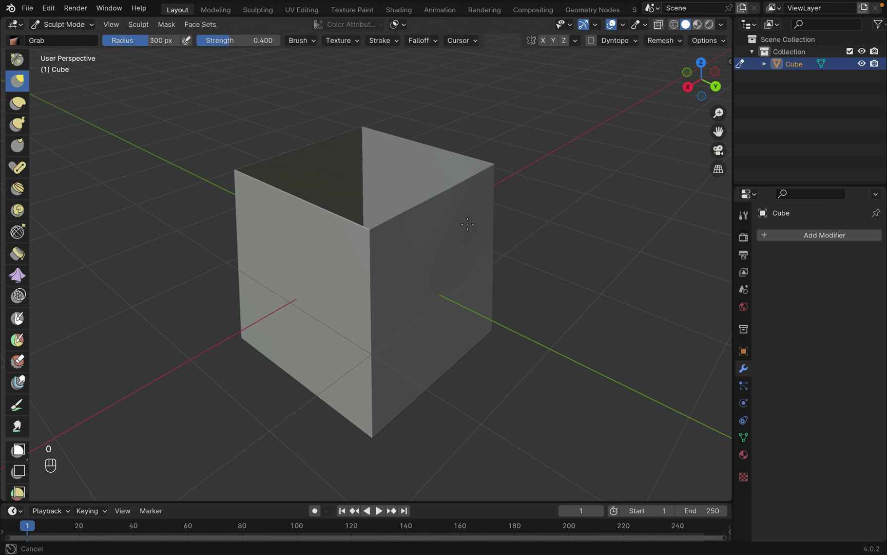
Step: Pull the open cube's walls and corners with the Grab brush to give the bag softly curved sides
drag(467, 224, 479, 218)
middle_drag(479, 218, 446, 204)
key(super+z)
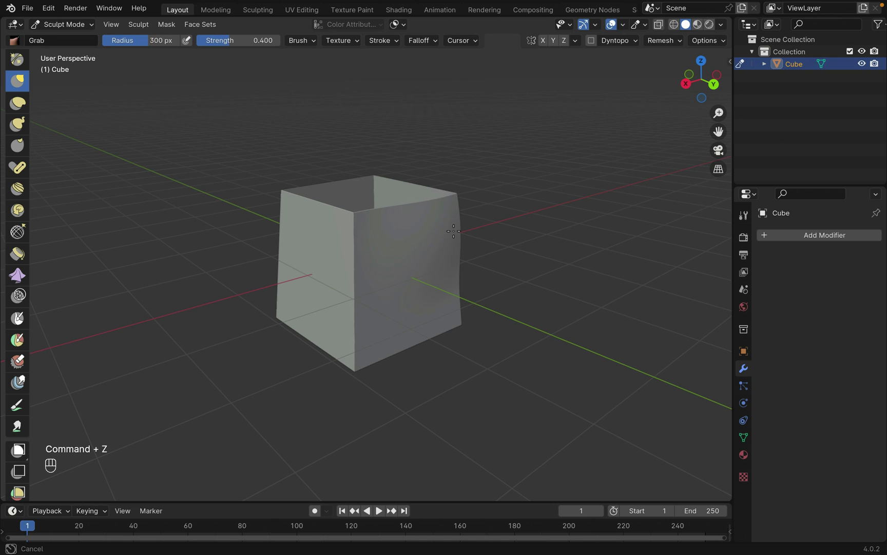
mouse_move(289, 208)
mouse_down()
mouse_move(277, 209)
mouse_move(307, 214)
mouse_up()
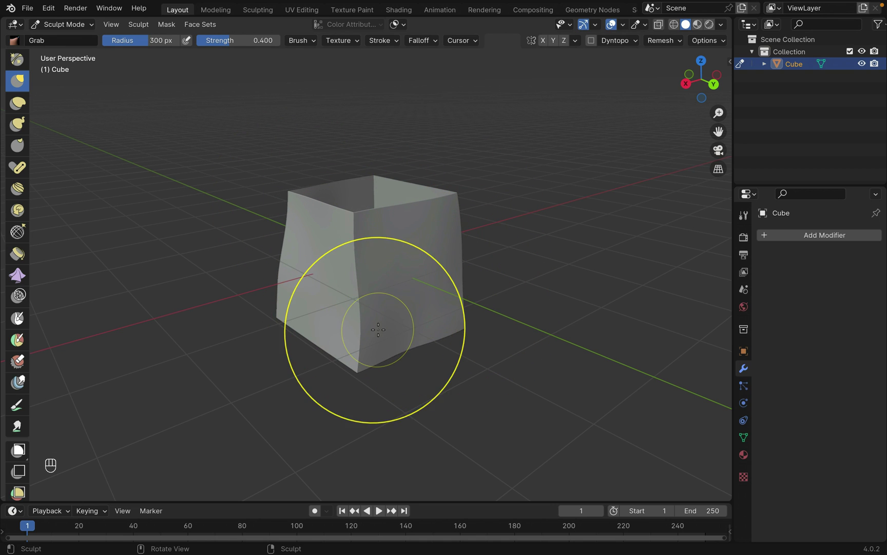
middle_drag(375, 337, 294, 201)
drag(292, 211, 297, 219)
middle_drag(298, 219, 300, 218)
mouse_move(432, 222)
middle_down()
mouse_move(426, 218)
mouse_move(407, 268)
mouse_move(416, 218)
middle_up()
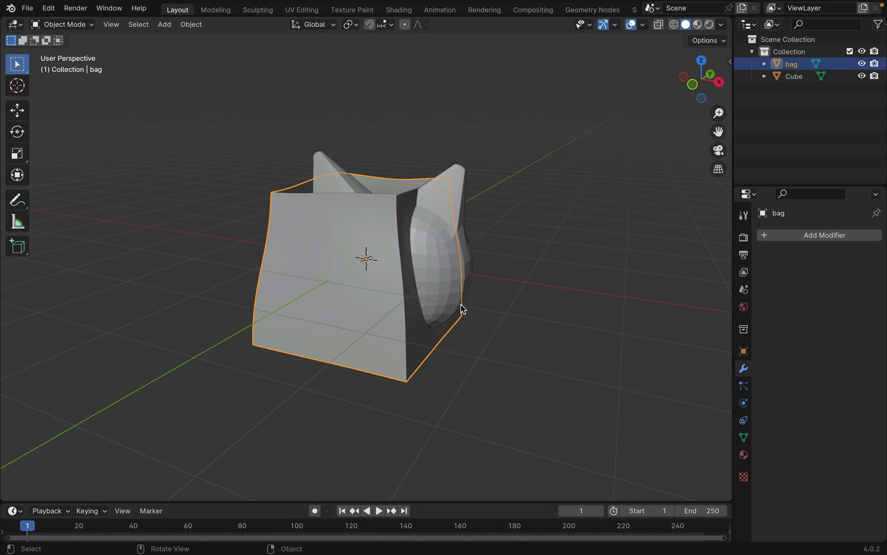
Step: In front wireframe view, move the cat head about -0.33 m along X to center it over the bag
key(KP_1)
click(463, 246)
click(674, 25)
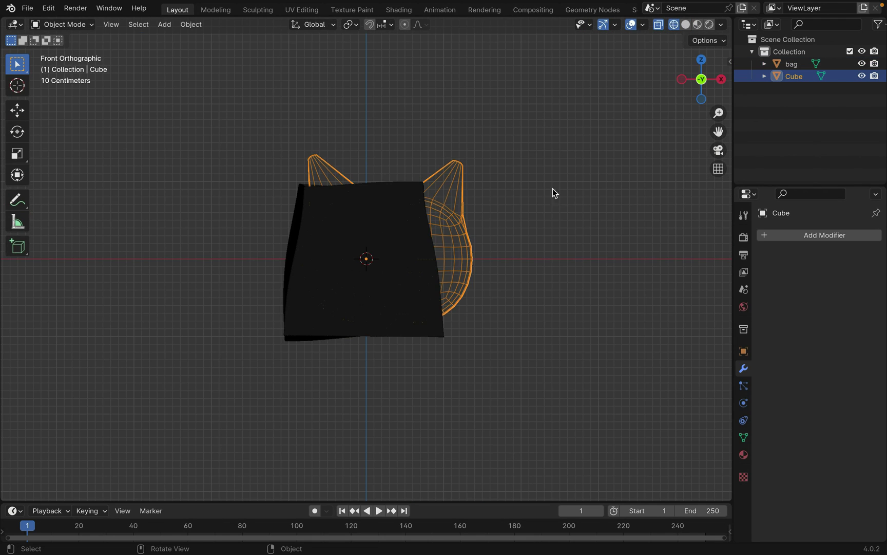
key(g)
key(x)
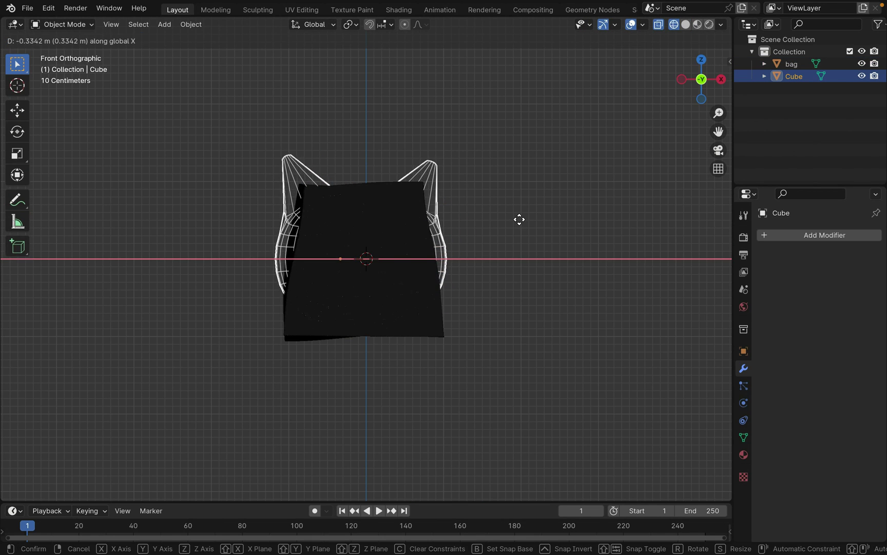
click(521, 219)
Step: Return to solid shading and widen the bag along X so that it encloses the cat head
click(418, 234)
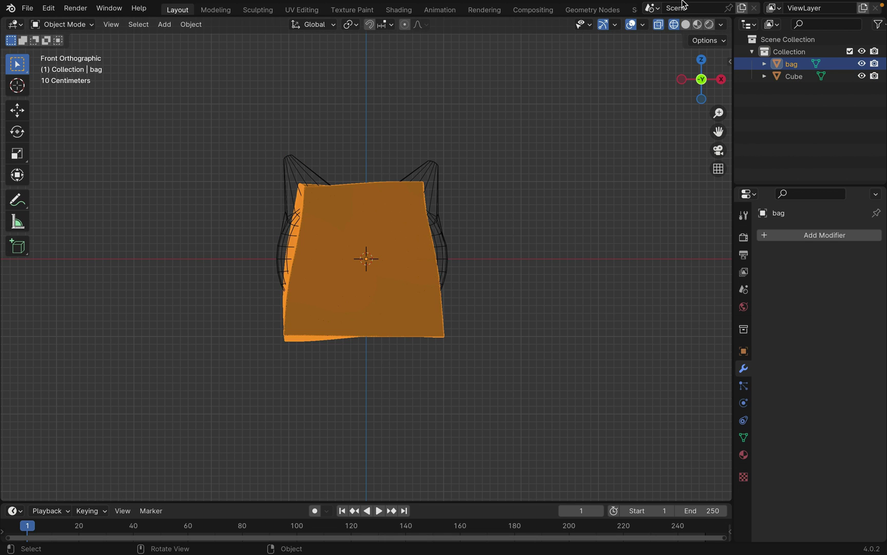
click(686, 26)
middle_drag(534, 154, 499, 238)
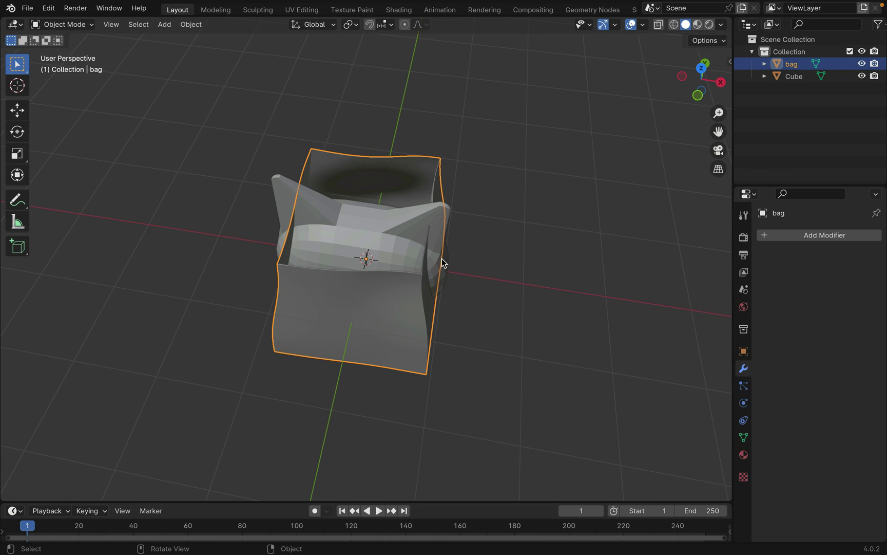
key(s)
key(x)
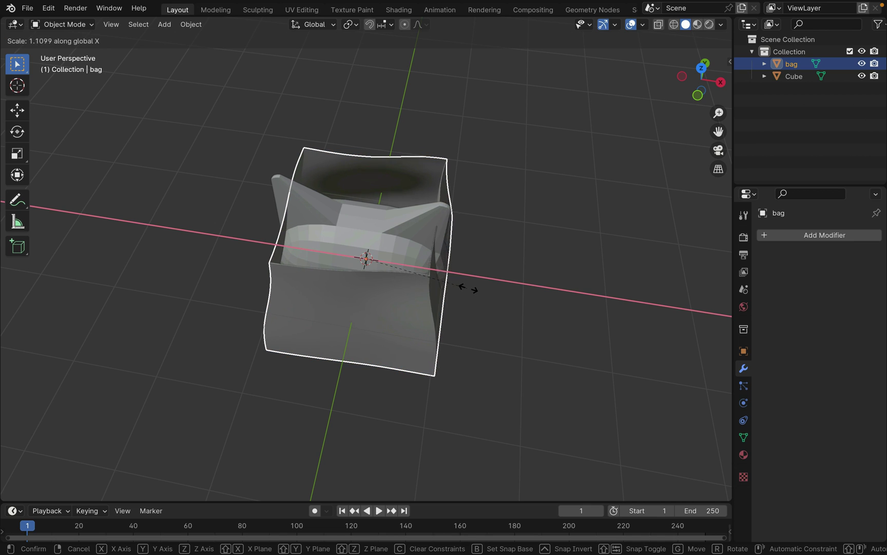
click(493, 291)
Step: Scale the bag along Y to adjust its depth around the cat head, and deselect it
key(s)
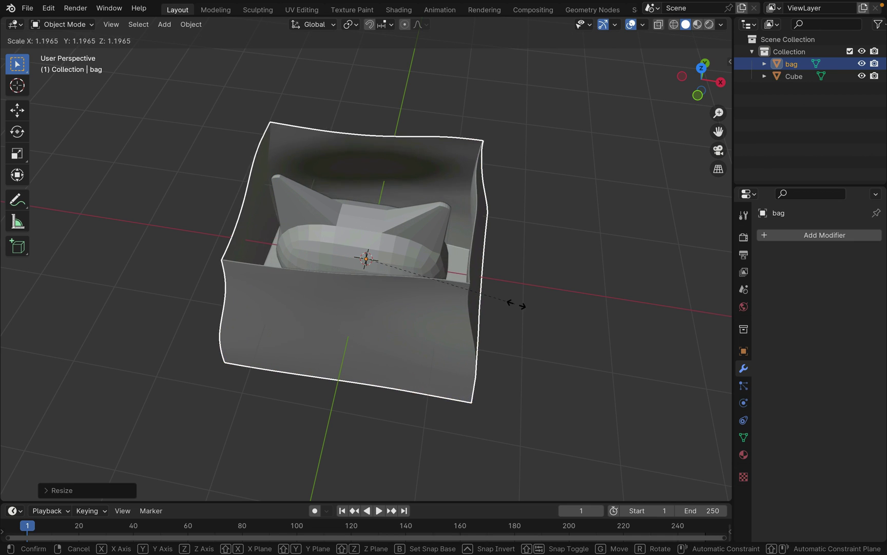
key(y)
click(475, 277)
click(579, 162)
scroll(579, 162, down, 5)
scroll(580, 162, left, 3)
scroll(579, 162, right, 5)
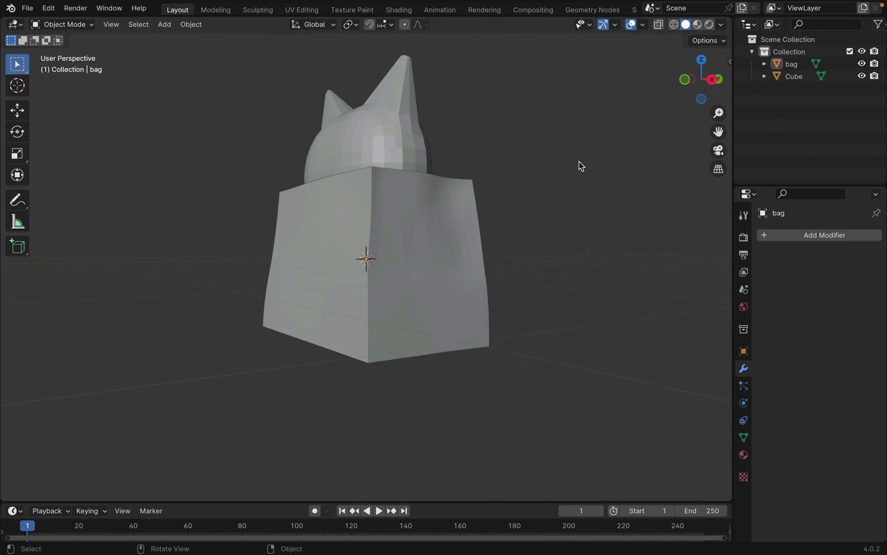
scroll(580, 161, left, 3)
scroll(579, 162, down, 3)
Step: Hide the bag and the cat head, and add a new cube at the scene's origin
click(859, 65)
click(862, 65)
click(862, 76)
key(shift+a)
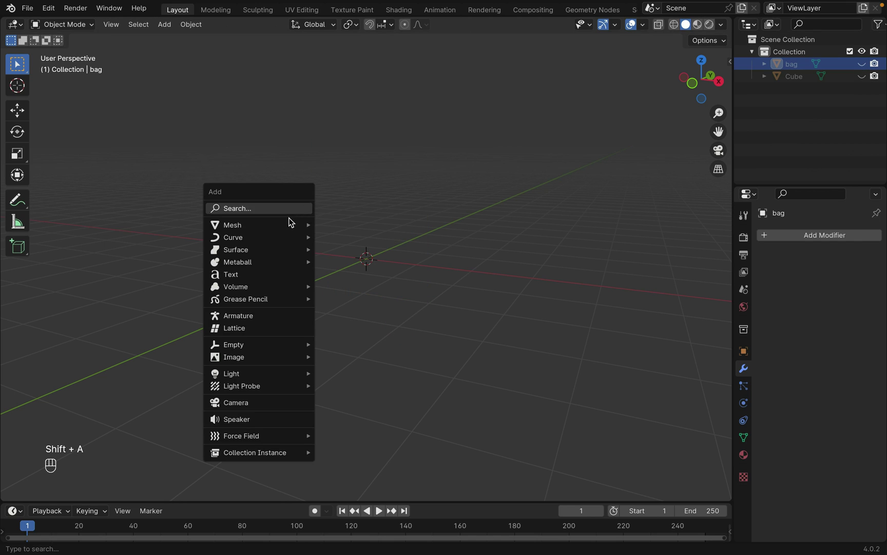
mouse_move(289, 226)
click(339, 236)
Step: Give the new cube a Subdivision Surface modifier with viewport level 2 and apply it
click(763, 239)
click(763, 237)
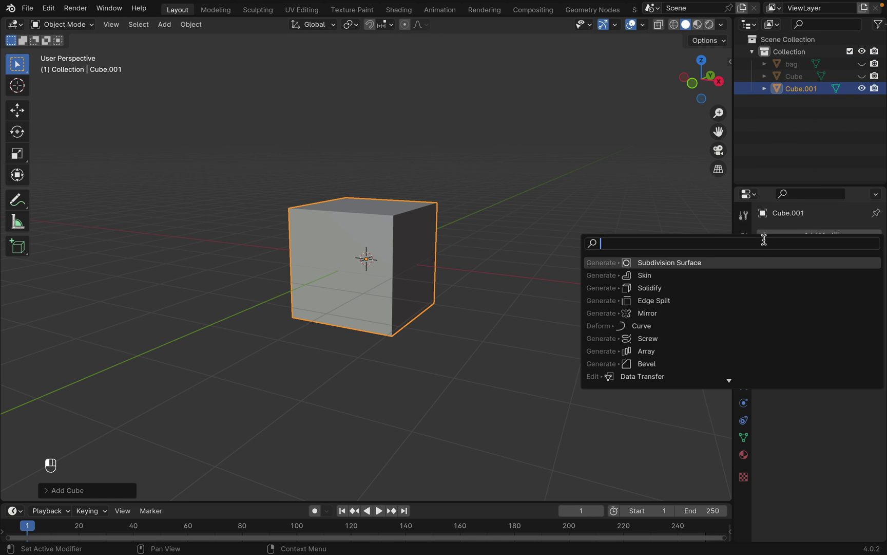
text(sub)
key(Return)
click(861, 289)
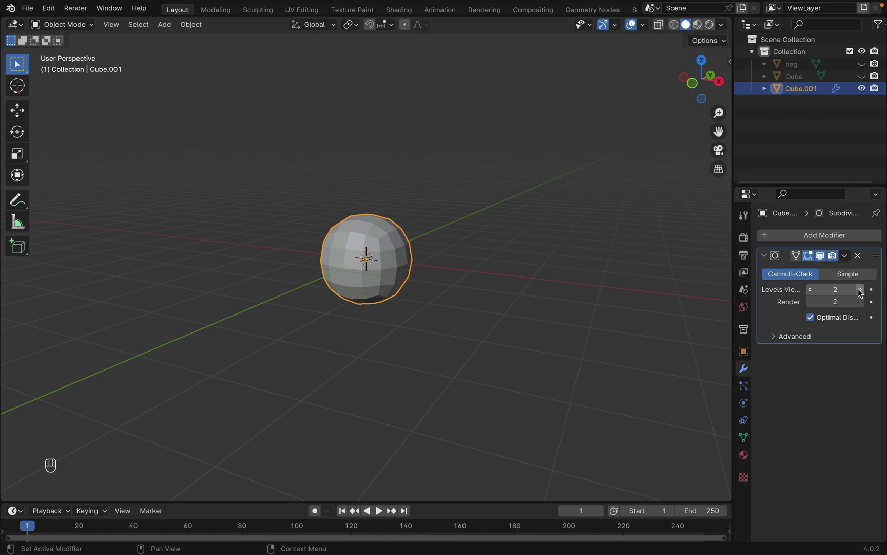
click(845, 255)
click(788, 269)
Step: In Edit Mode, select the upper half of the rounded cube from the front and extrude it straight upward
key(1)
click(88, 24)
click(63, 54)
key(a)
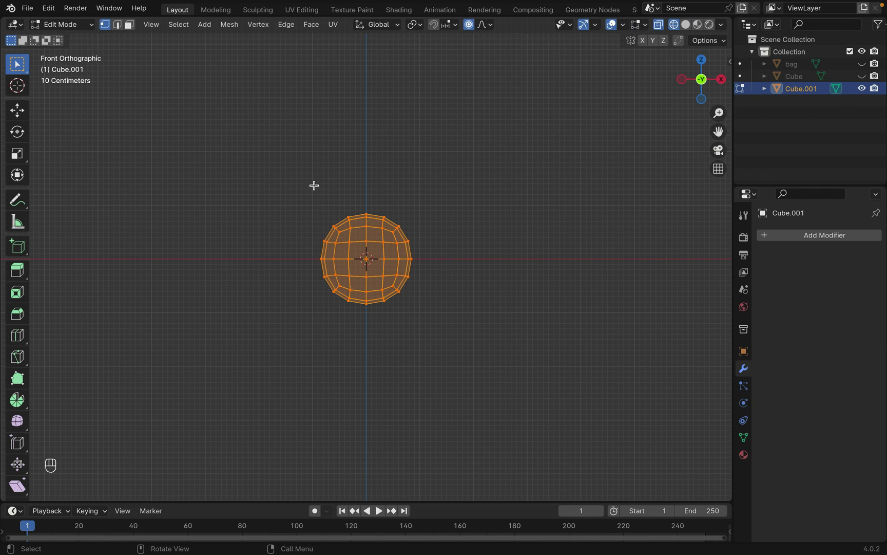
drag(300, 184, 446, 264)
key(e)
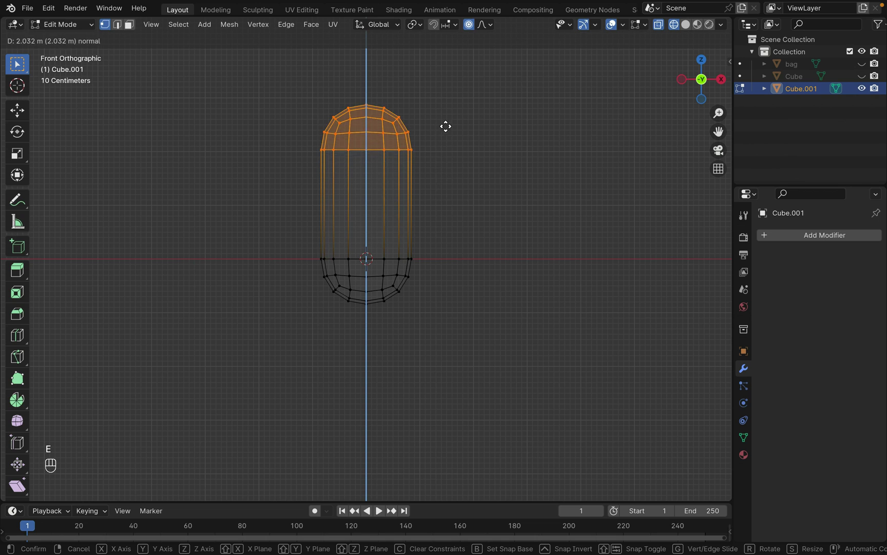
click(445, 84)
Step: Raise the extruded upper end further along Z to form a long capsule
shift+middle_drag(442, 103, 455, 248)
key(g)
key(z)
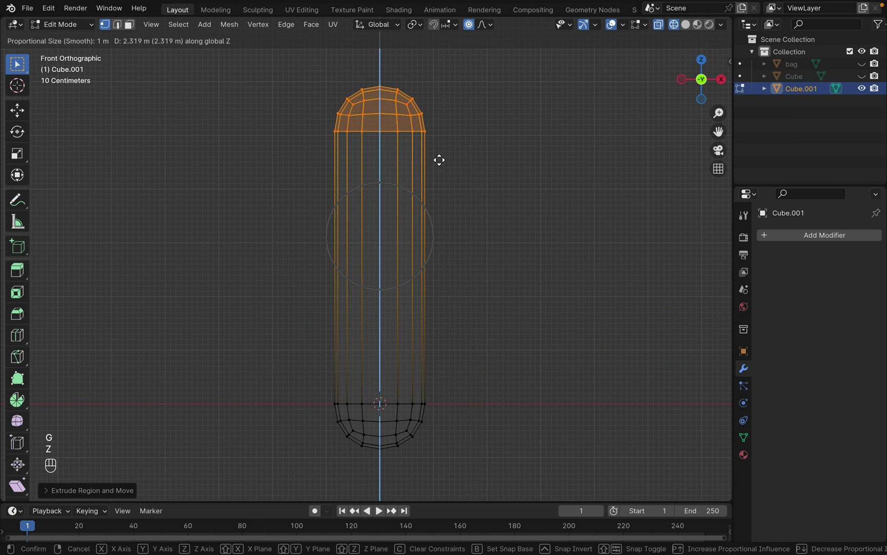
click(434, 142)
Step: Subdivide the capsule's long vertical edges with 7 cuts and clear the selection
scroll(495, 219, down, 2)
key(a)
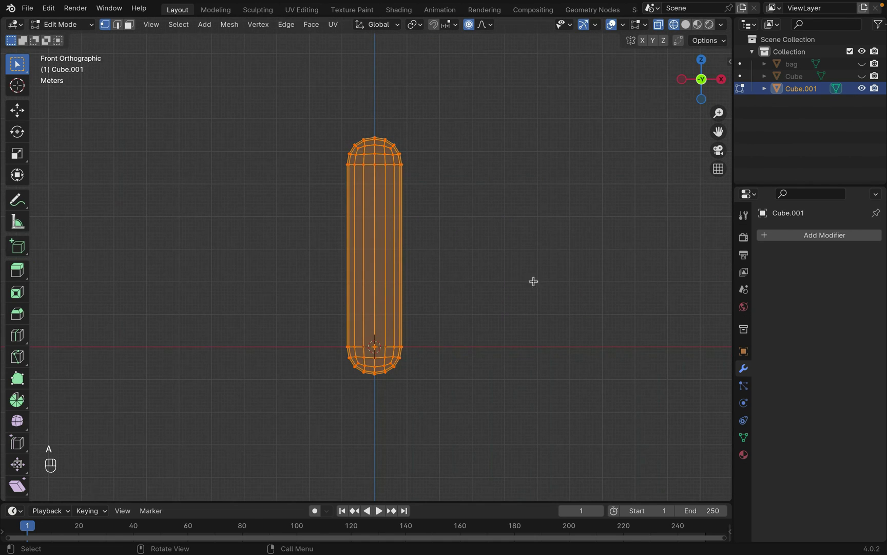
click(118, 25)
right_click(419, 235)
click(434, 196)
click(48, 490)
click(201, 404)
click(202, 405)
click(201, 405)
click(201, 404)
click(202, 405)
click(202, 404)
click(254, 256)
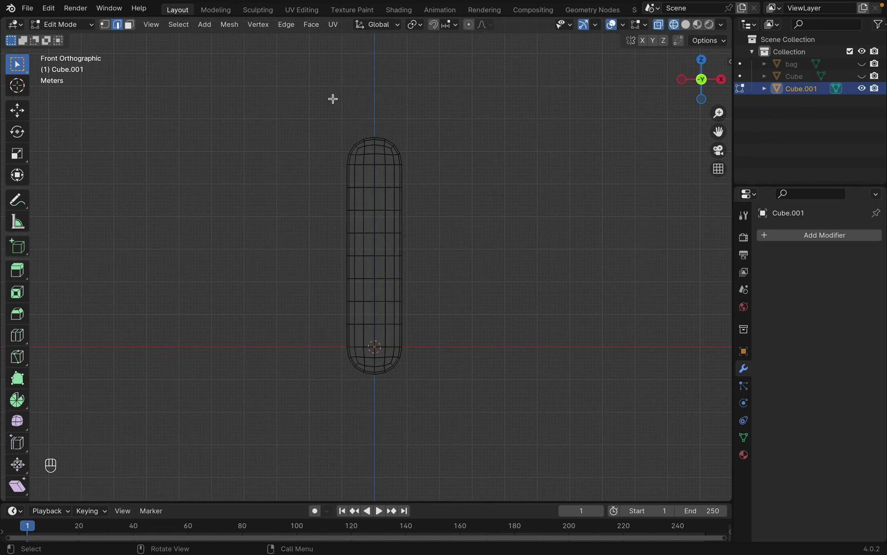
Step: Select the capsule's rounded upper end and return to Object Mode
drag(319, 99, 415, 163)
middle_drag(436, 187, 526, 98)
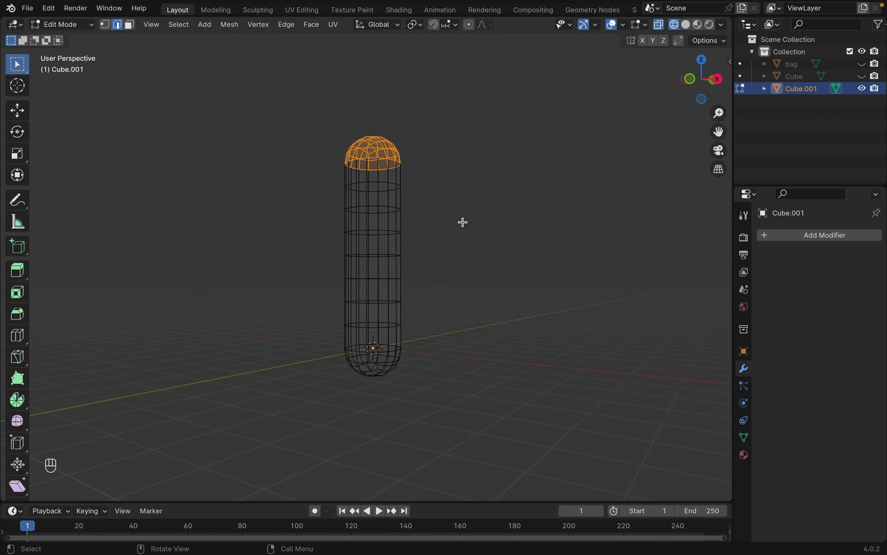
key(Tab)
middle_drag(462, 222, 455, 267)
Step: Try to rotate the capsule 90 degrees about the global X axis
key(r)
key(x)
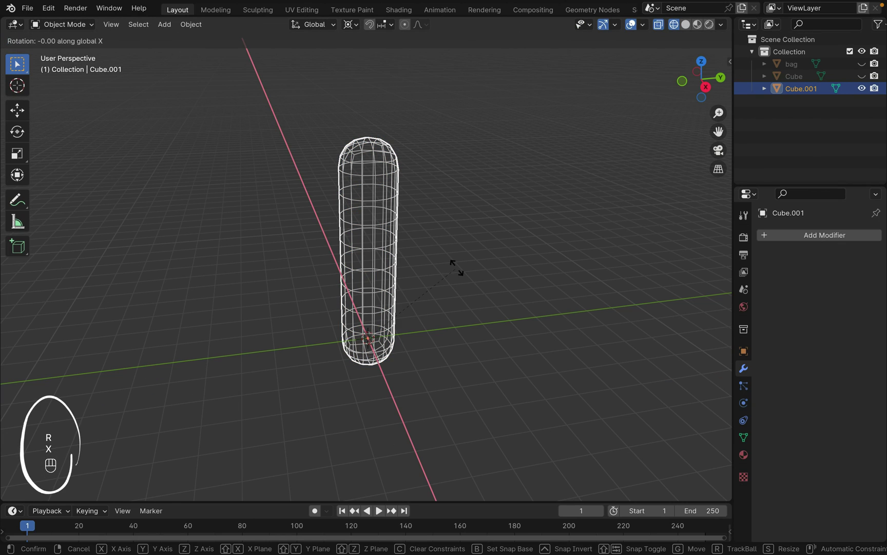
key(9)
key(0)
click(457, 267)
key(super+z)
Step: Rotate the capsule -90 degrees about the global X axis so that it lies flat
text(r)
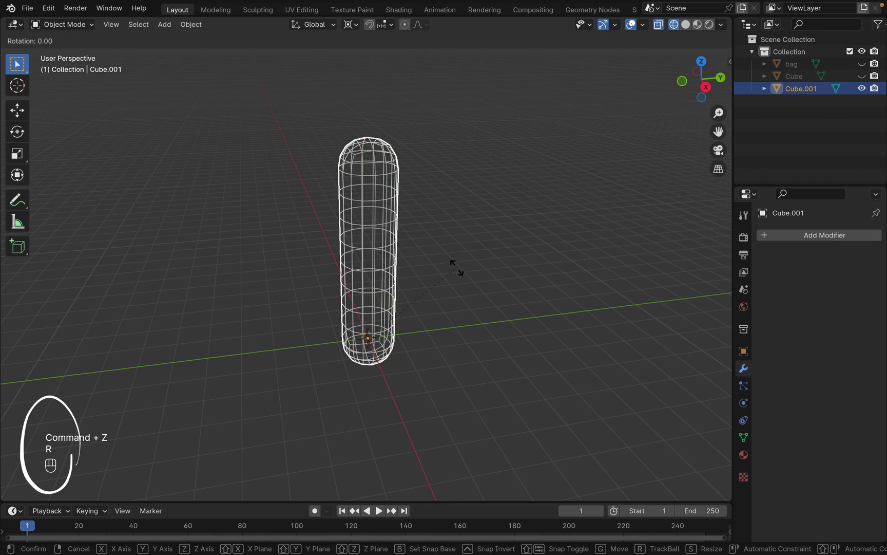
text(x-90)
click(457, 267)
middle_drag(457, 267, 475, 283)
Step: Unhide the bag and the cat head, scale the capsule to 0.266 and return to solid shading
click(863, 64)
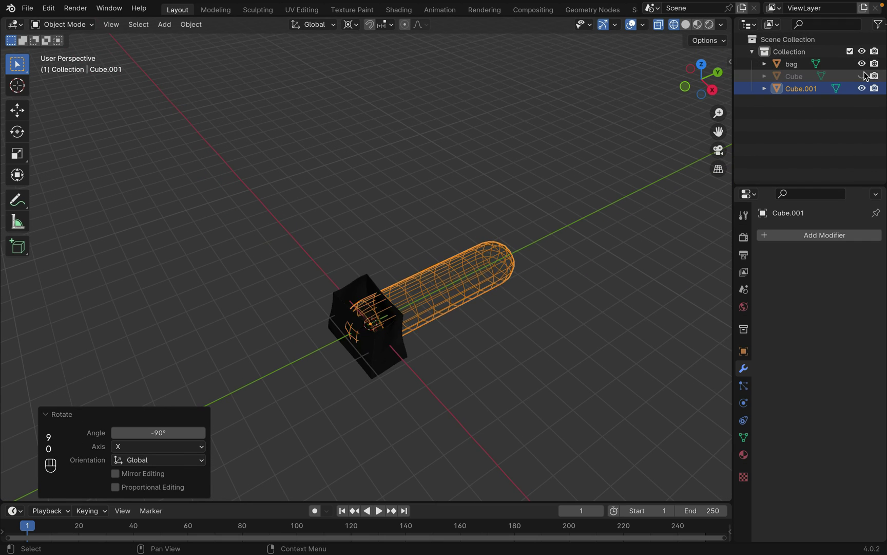
key(s)
click(408, 305)
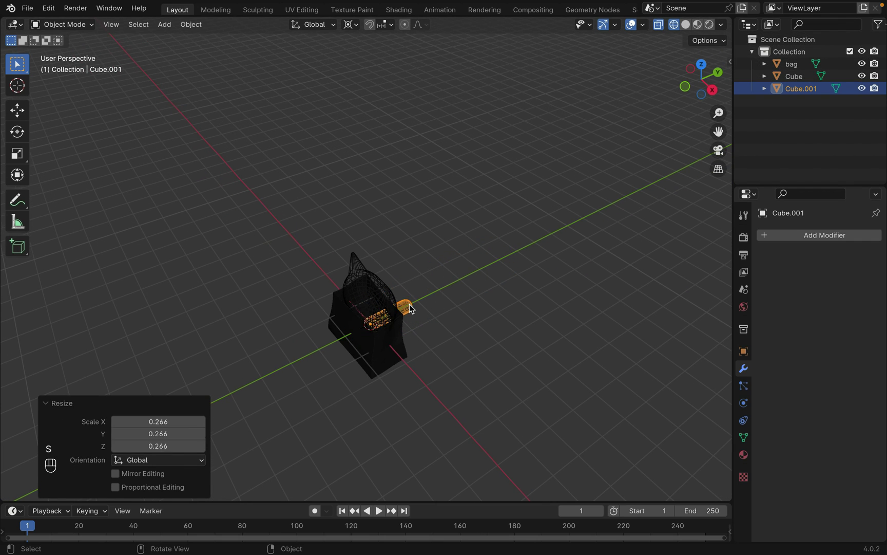
scroll(408, 305, right, 3)
key(alt+z)
middle_drag(408, 304, 495, 339)
Step: Try to rotate the capsule 45 degrees about the Z axis
key(r)
key(z)
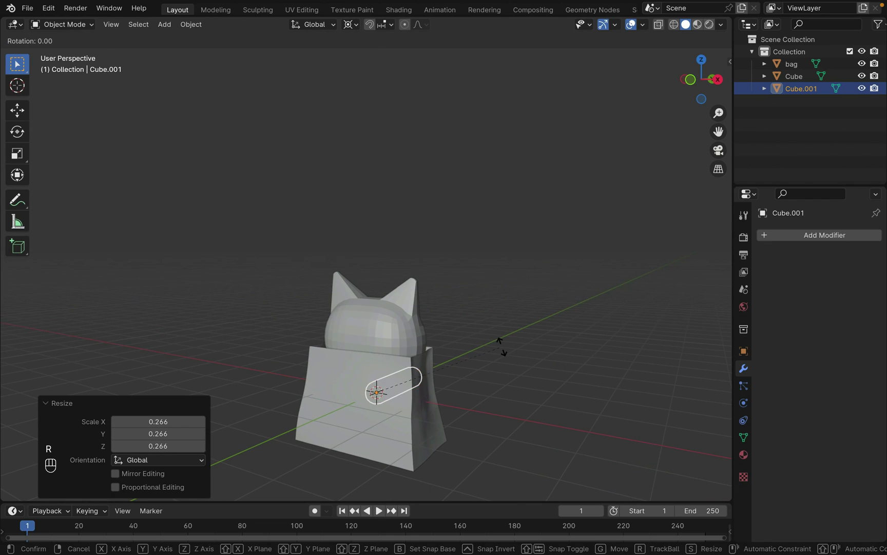
key(4)
key(5)
click(508, 359)
key(super+z)
Step: Rotate the capsule -45 degrees about Z and move it so that it sticks out behind the bag as a tail
key(r)
key(z)
key(minus)
key(4)
key(5)
click(509, 359)
key(g)
click(464, 406)
Step: From above, select the tail's outer tip in Edit Mode with proportional editing on and the pivot point set to Individual Origins
key(KP_7)
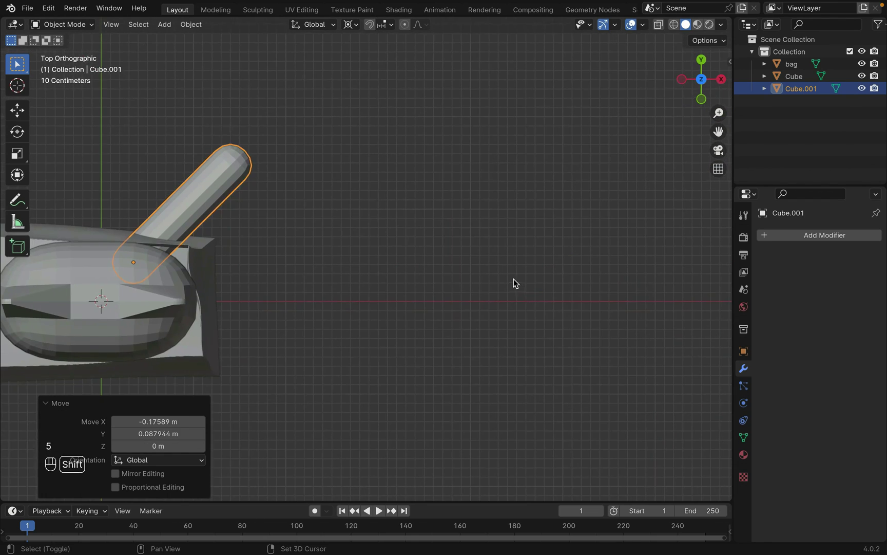
key(Tab)
click(674, 25)
drag(228, 129, 312, 184)
click(417, 25)
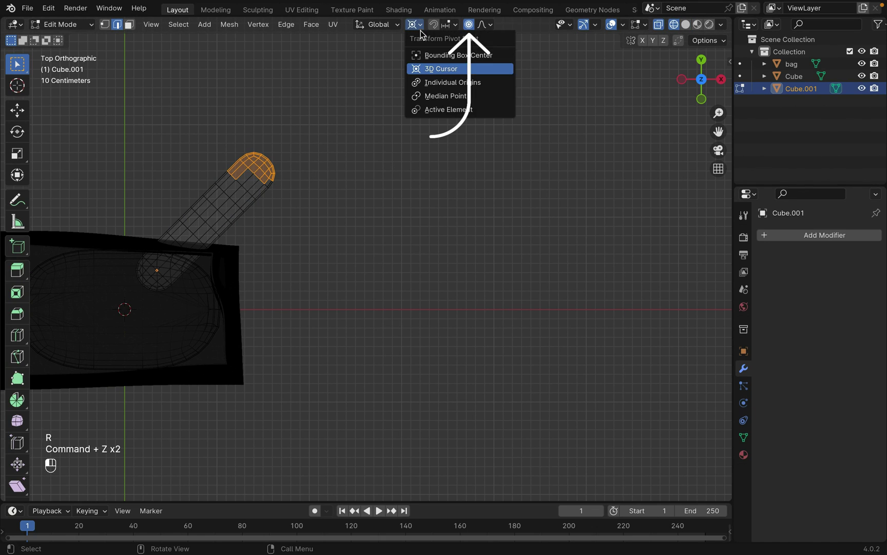
click(429, 82)
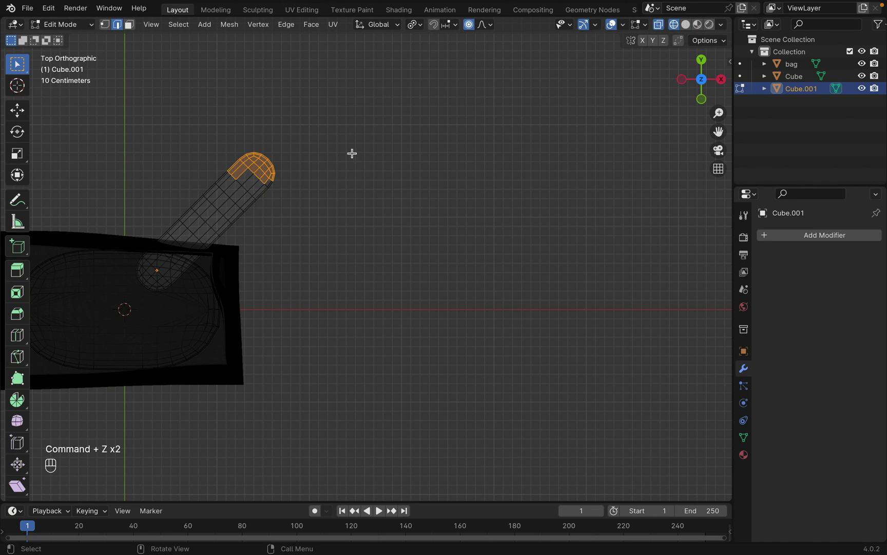
Step: Move and rotate the tail's tip with proportional editing to bend it around toward the bag's side
key(g)
click(368, 180)
key(r)
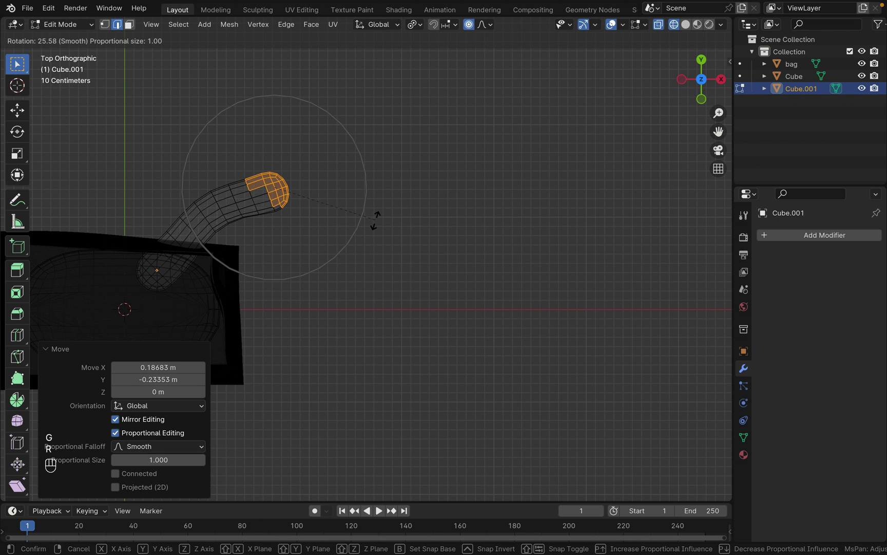
click(343, 262)
key(g)
click(362, 282)
Step: Curl the tail's tip upward by moving it along Z and rotating it with a smaller proportional editing range
middle_drag(363, 281, 404, 305)
key(g)
key(z)
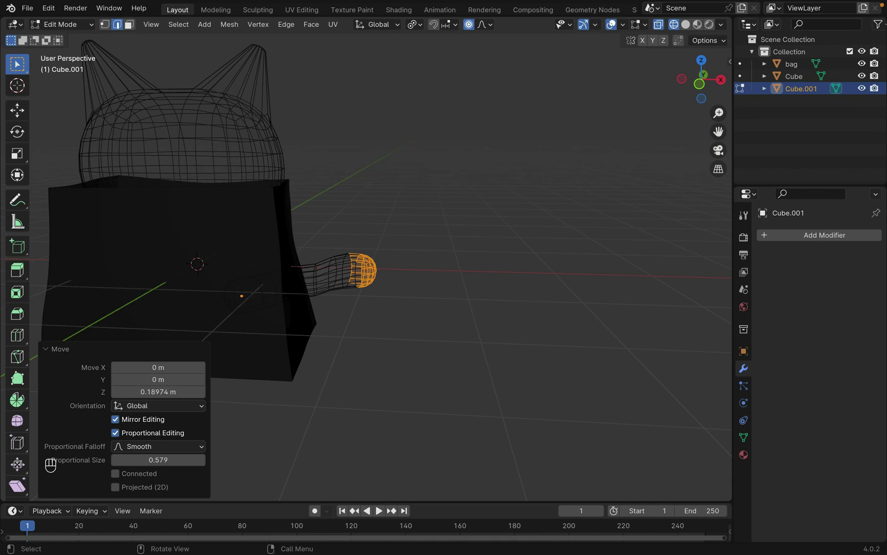
click(406, 272)
key(super+z)
key(super+z)
key(r)
scroll(392, 208, down, 6)
scroll(378, 196, up, 1)
click(373, 196)
key(super+z)
key(r)
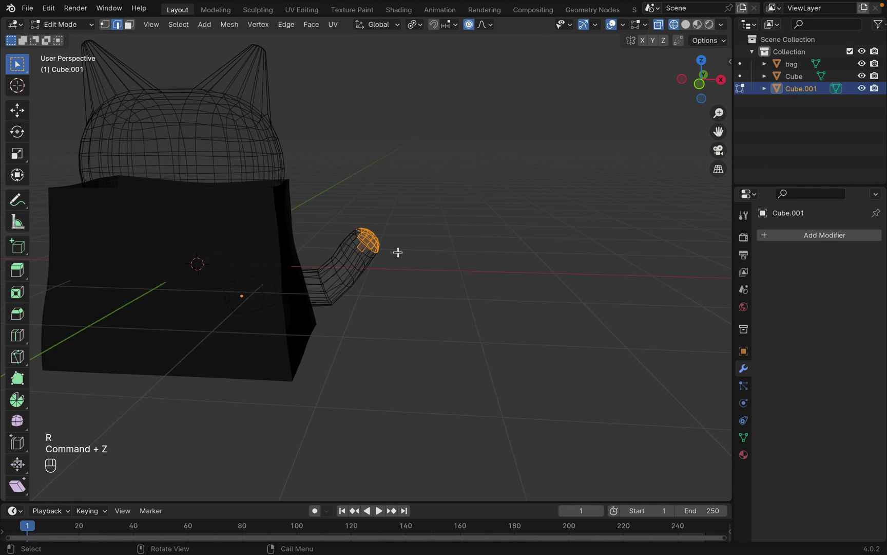
scroll(390, 242, down, 3)
click(403, 234)
Step: Add a new cube, round it into a ball with a Subdivision Surface modifier and apply the modifier
key(shift+a)
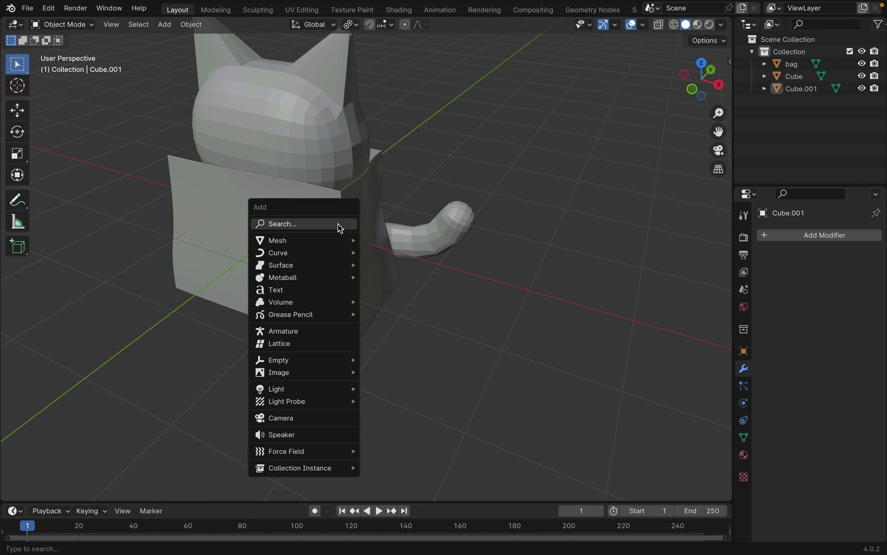
mouse_move(339, 241)
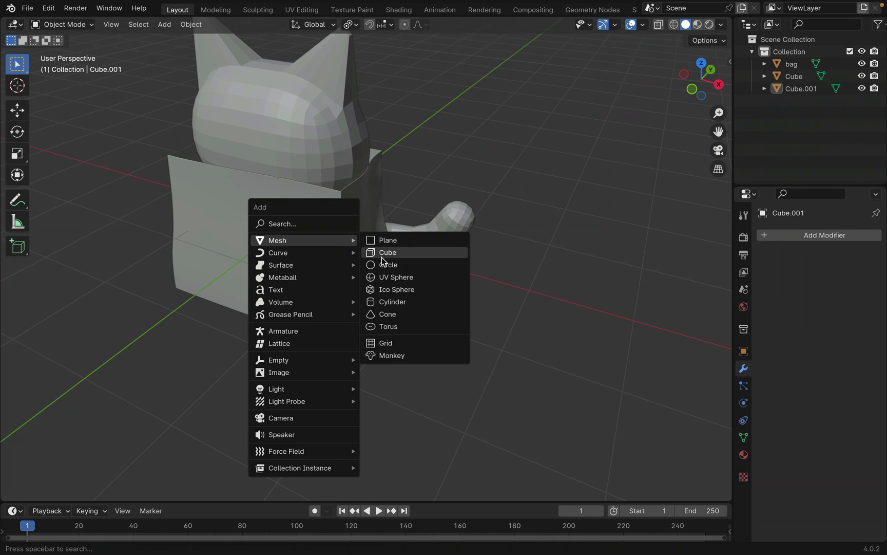
click(383, 257)
key(shift+a)
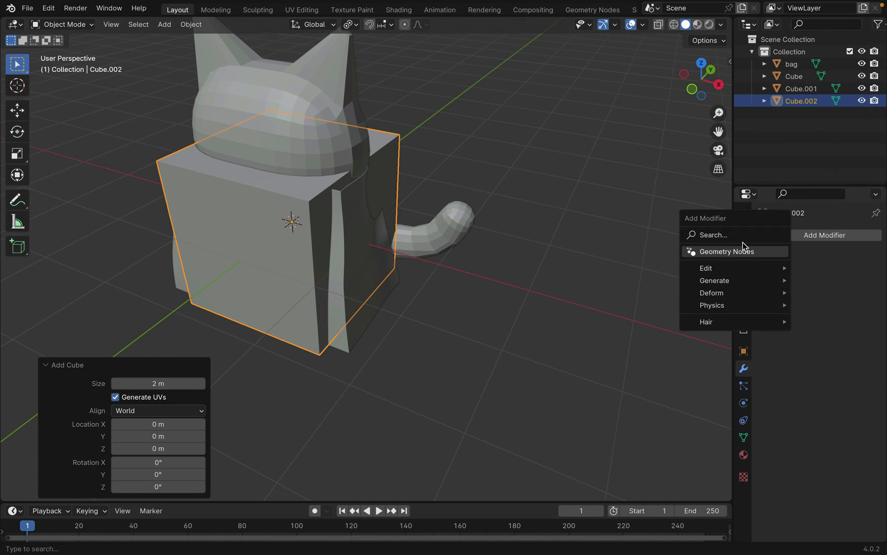
click(743, 233)
click(798, 257)
click(844, 255)
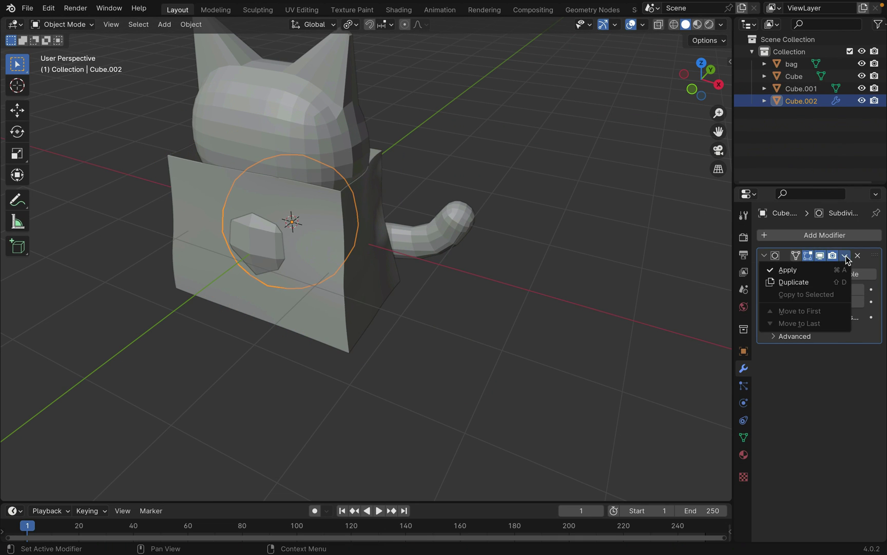
click(821, 270)
middle_drag(498, 262, 504, 265)
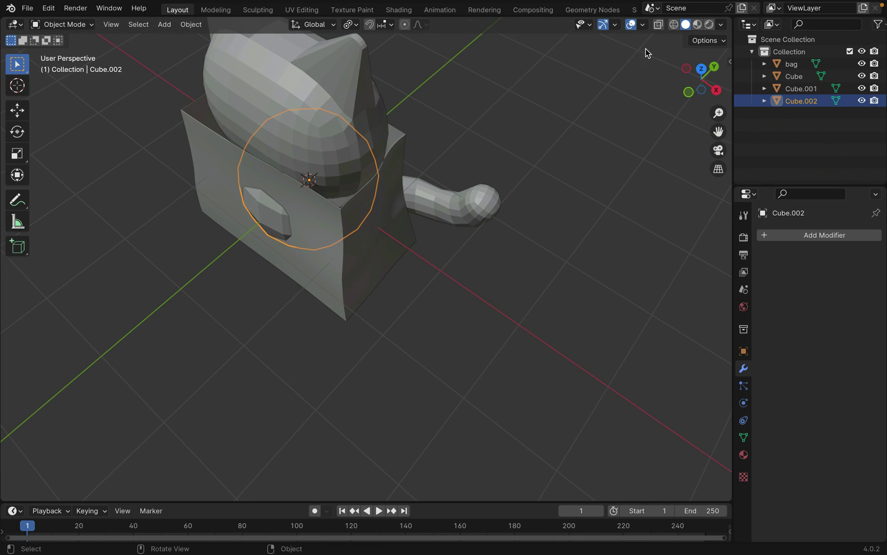
Step: Hide the bag, head and tail, scale the ball to 0.75 along Y, and resize it along X
drag(861, 64, 862, 88)
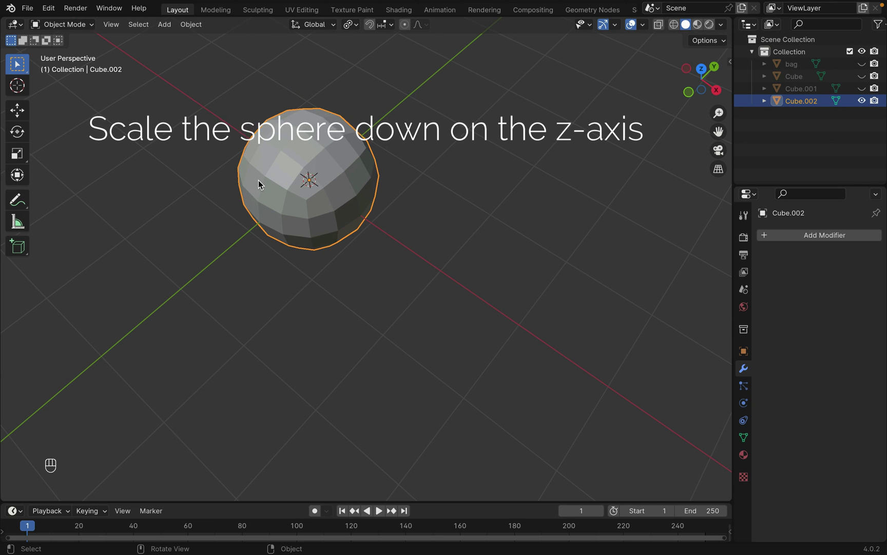
key(KP_3)
key(s)
key(y)
click(555, 287)
middle_drag(554, 287, 518, 289)
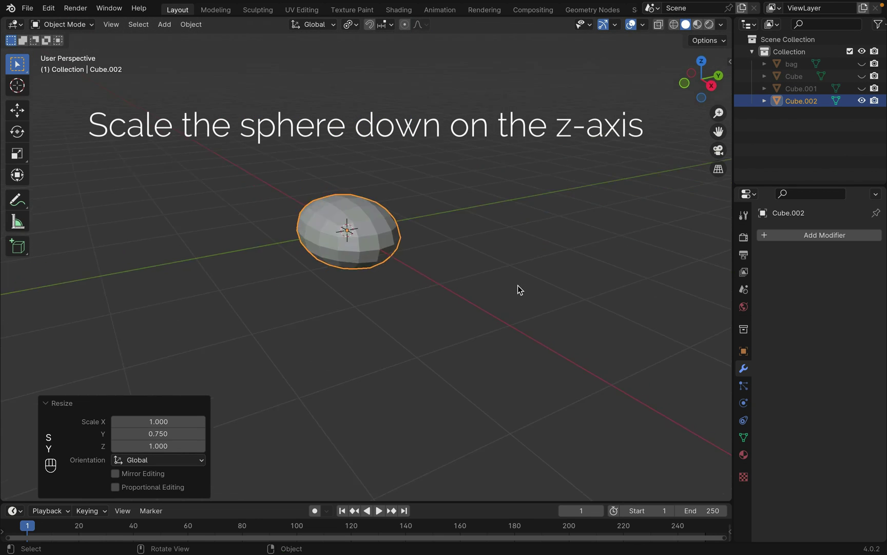
key(s)
key(x)
click(504, 281)
Step: In Edit Mode, select the ball's front half in the side view and extrude it outward, then adjust the mesh's position
key(KP_3)
key(Tab)
click(105, 25)
drag(329, 206, 418, 337)
click(674, 24)
key(e)
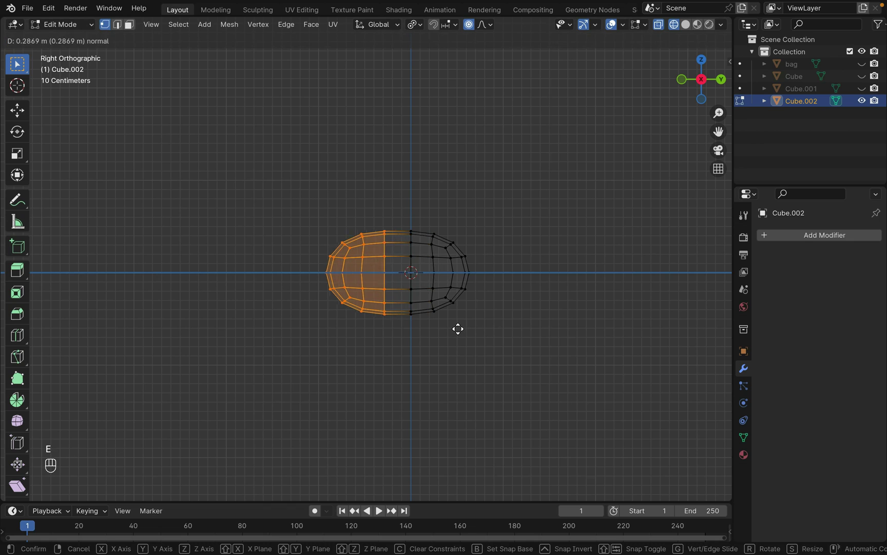
click(454, 329)
drag(261, 159, 548, 375)
key(g)
click(567, 375)
click(469, 25)
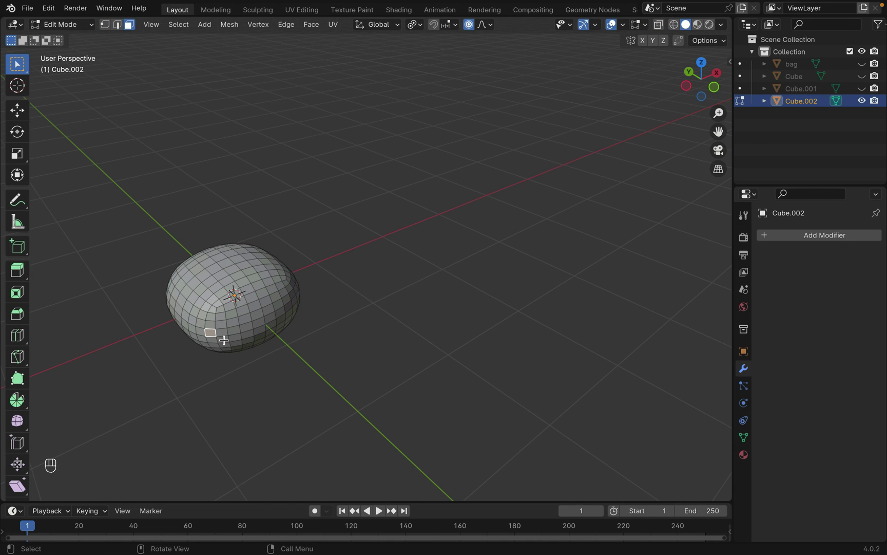
Step: Select three separate groups of faces along the ball's front and move them about -0.08 m along Y as toes
shift+click(224, 340)
shift+click(267, 323)
middle_drag(297, 299, 281, 280)
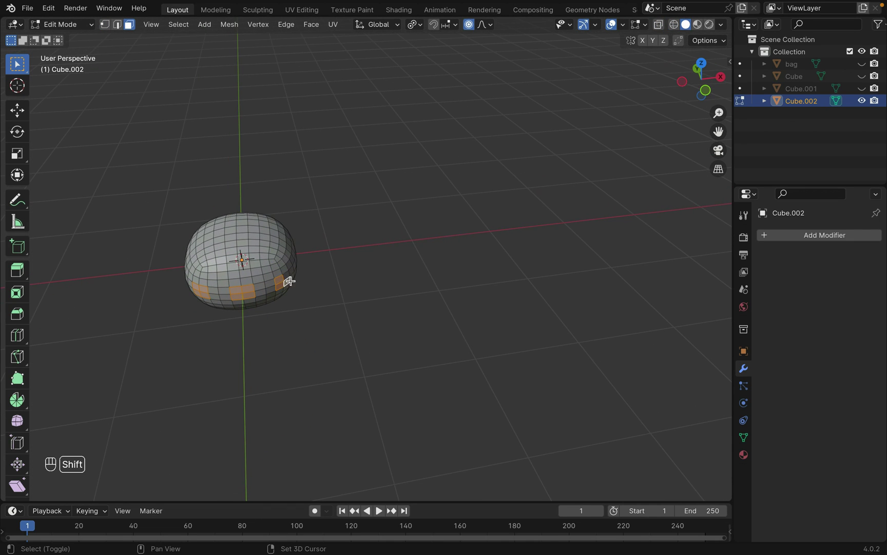
shift+click(291, 274)
key(5)
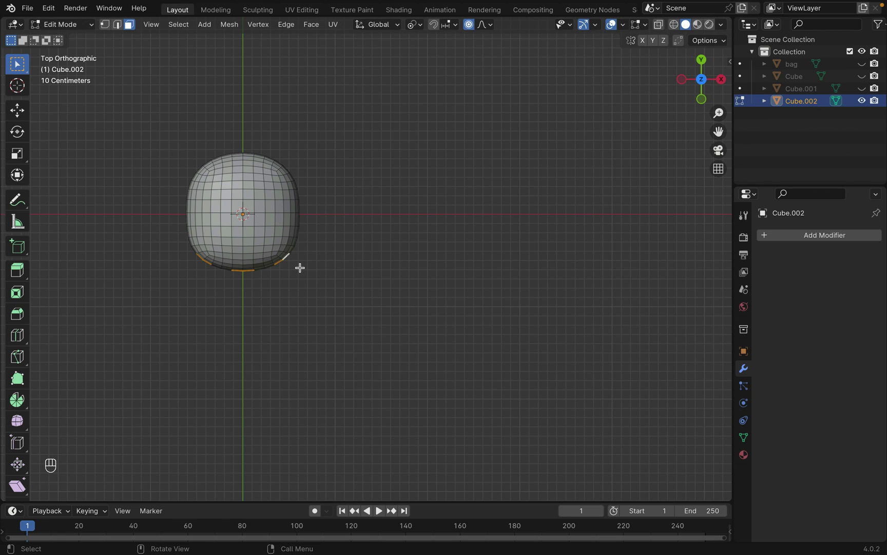
key(g)
key(y)
click(299, 275)
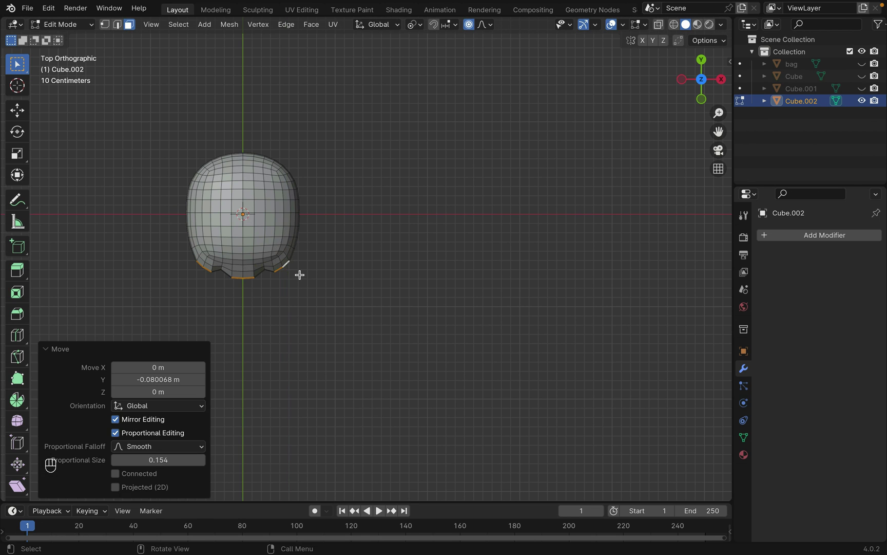
Step: Return to Object Mode and show the bag, head and tail again
middle_drag(300, 274, 123, 40)
click(61, 24)
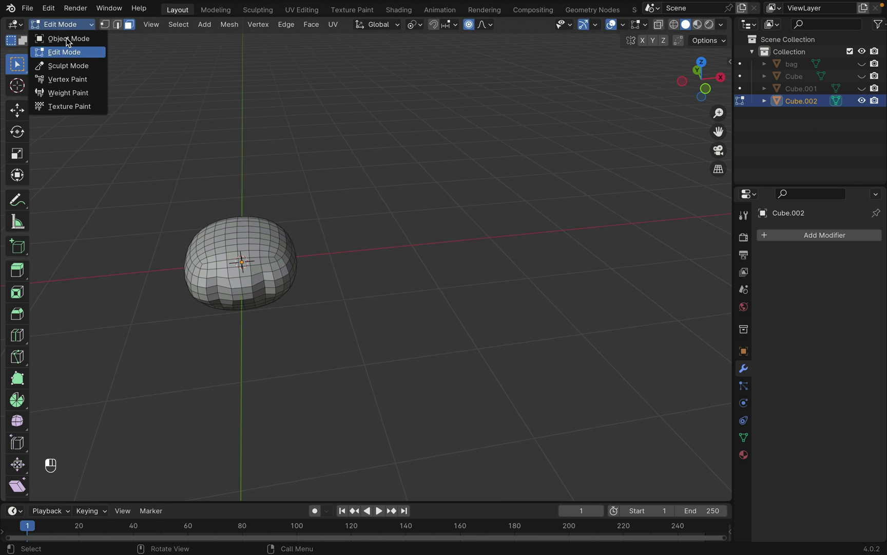
click(69, 39)
drag(861, 65, 862, 89)
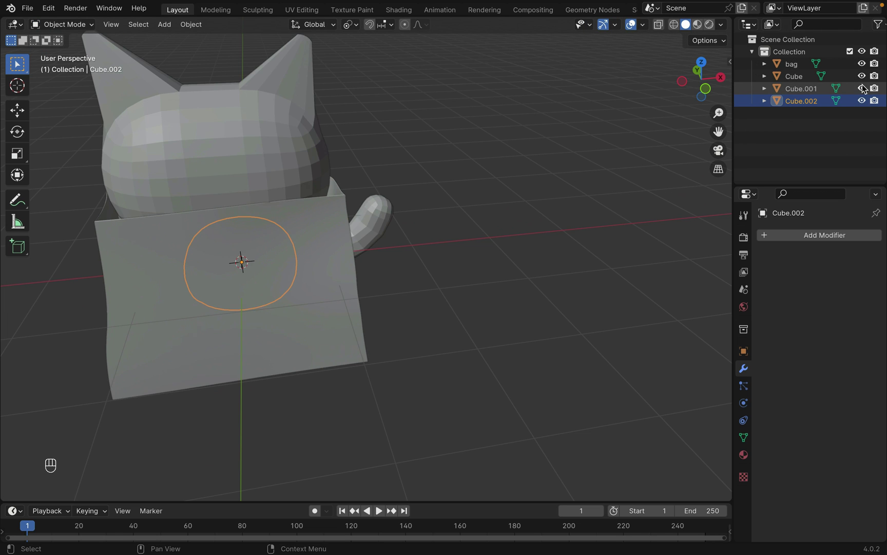
Step: Raise the paw along Z and move it toward the bag's upper front edge
middle_drag(577, 195, 496, 198)
key(g)
key(z)
click(470, 115)
key(g)
click(468, 147)
Step: Scale the paw down and move it about -0.36 m along X onto the corner of the bag's front rim
key(s)
click(364, 169)
shift+scroll(364, 171, left, 5)
middle_drag(364, 170, 390, 175)
key(g)
click(368, 166)
scroll(369, 166, down, 10)
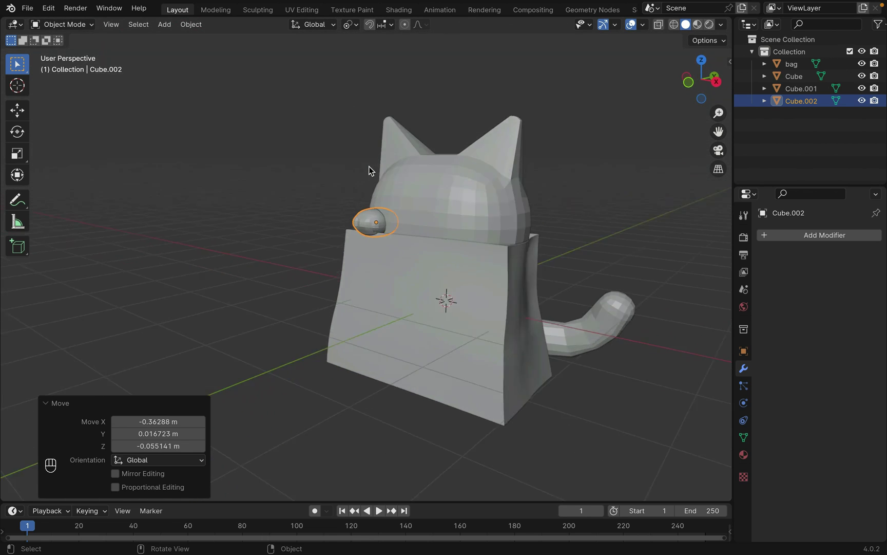
Step: Set up the paw for sculpting with the Grab brush at a 200 px radius, hiding the bag, head and tail
key(3)
shift+scroll(370, 166, right, 5)
click(62, 24)
click(66, 65)
key(alt+z)
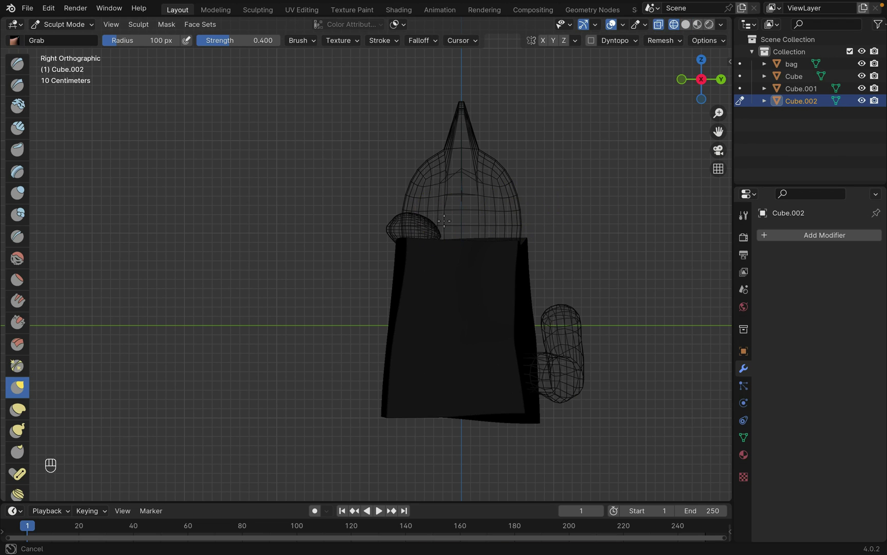
scroll(444, 221, left, 5)
scroll(444, 221, right, 10)
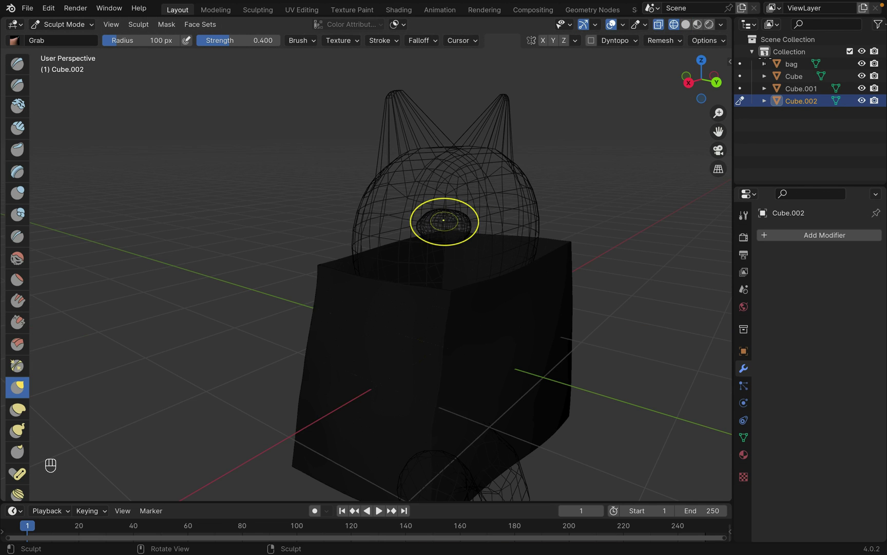
drag(862, 63, 862, 89)
scroll(477, 222, down, 5)
double_click(164, 41)
text(200)
key(Return)
Step: Try to pull the paw's rear end down with a Grab stroke in the side view
mouse_move(466, 238)
mouse_down()
mouse_move(464, 259)
mouse_move(436, 259)
mouse_move(433, 285)
mouse_move(502, 312)
mouse_up()
scroll(463, 260, left, 10)
scroll(436, 210, up, 10)
scroll(435, 212, left, 8)
key(shift+z)
scroll(436, 212, right, 8)
key(super+z)
scroll(432, 285, right, 8)
Step: Reshape the paw's rear end with Grab strokes from the side, undo the unwanted strokes and return to Object Mode
key(3)
middle_drag(432, 214, 491, 227)
mouse_move(489, 244)
mouse_down()
mouse_move(489, 257)
mouse_move(479, 253)
mouse_up()
key(super+z)
scroll(489, 253, down, 10)
drag(499, 289, 485, 302)
scroll(485, 302, left, 10)
scroll(486, 301, up, 10)
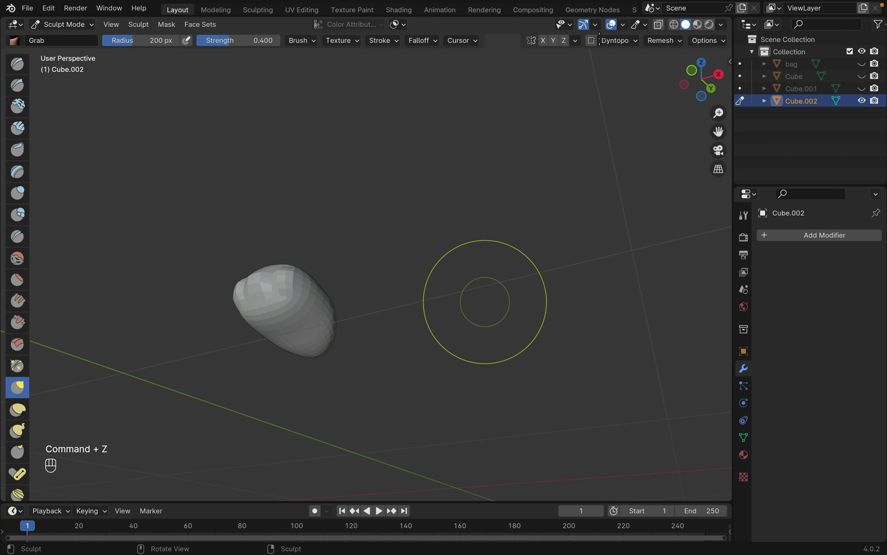
key(super+z)
scroll(485, 302, down, 10)
click(77, 27)
click(76, 40)
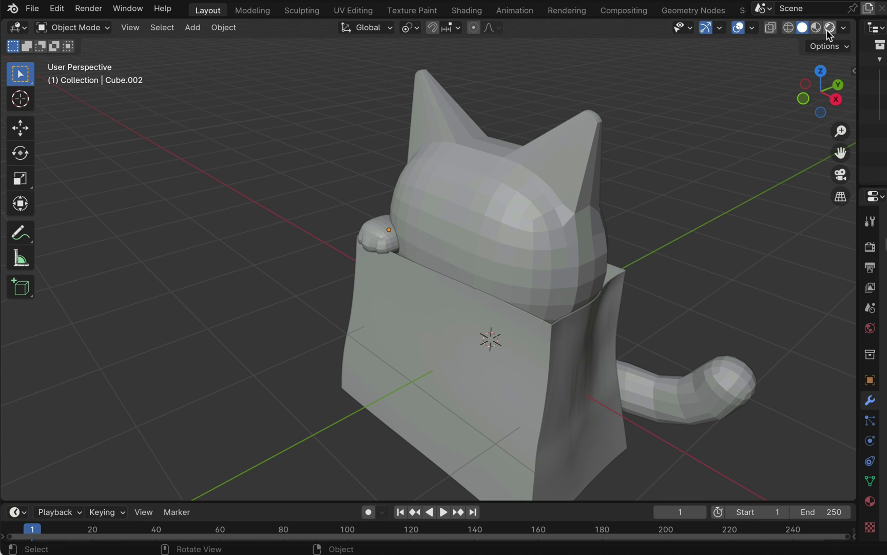
Step: Switch the viewport to rendered shading and enlarge the timeline area, turning it into a Shader Editor
click(828, 28)
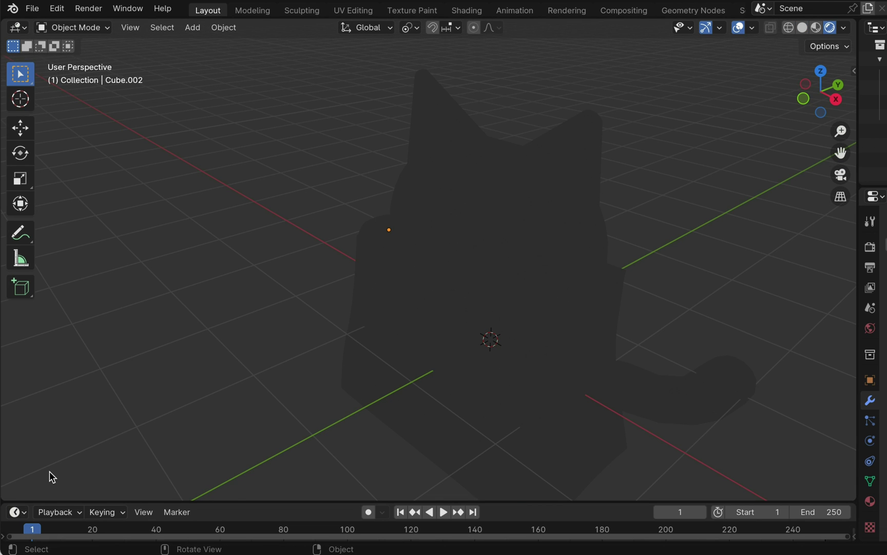
drag(23, 502, 22, 411)
click(17, 416)
click(36, 371)
Step: Create a new material on the cat's head and add a Color Ramp node beside the Principled BSDF
click(541, 255)
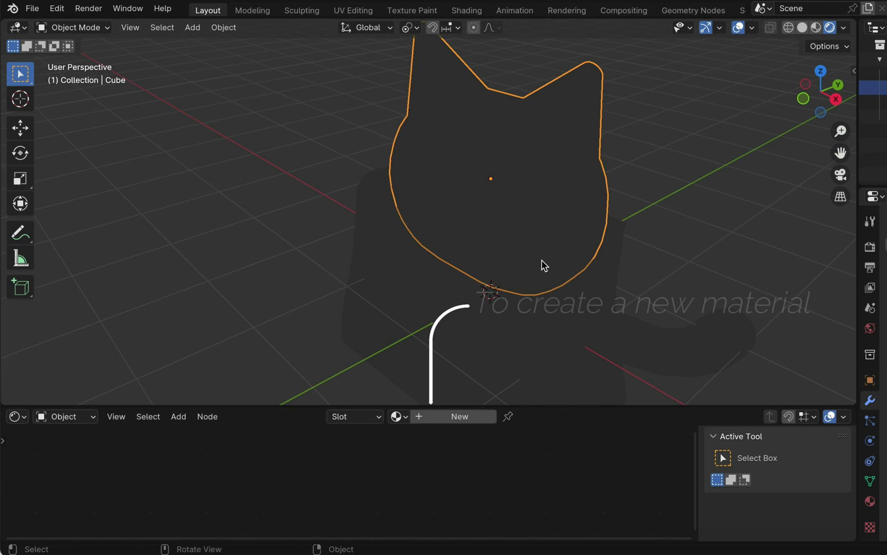
click(457, 416)
scroll(365, 471, up, 2)
key(shift+a)
click(329, 358)
click(395, 387)
click(352, 464)
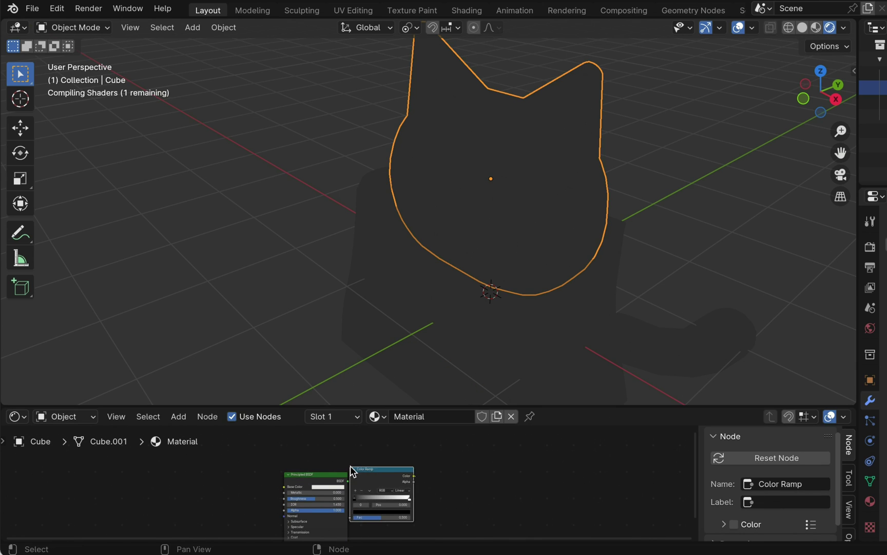
Step: Connect the Color Ramp to the Material Output's Surface and set its interpolation to Constant
click(421, 490)
click(429, 525)
click(692, 222)
click(331, 495)
scroll(339, 477, down, 2)
Step: Add a Shader to RGB node and wire it between the Principled BSDF and the Color Ramp's Fac input
key(shift+a)
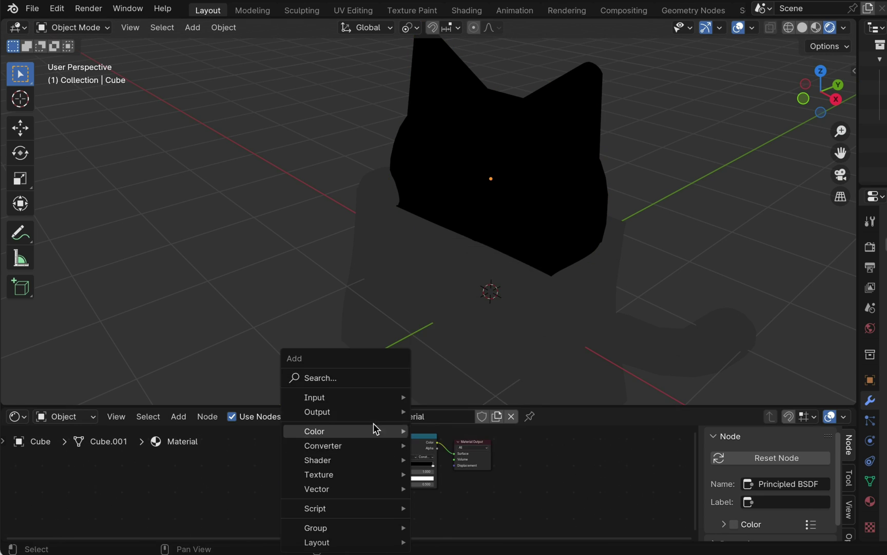
click(379, 382)
click(428, 418)
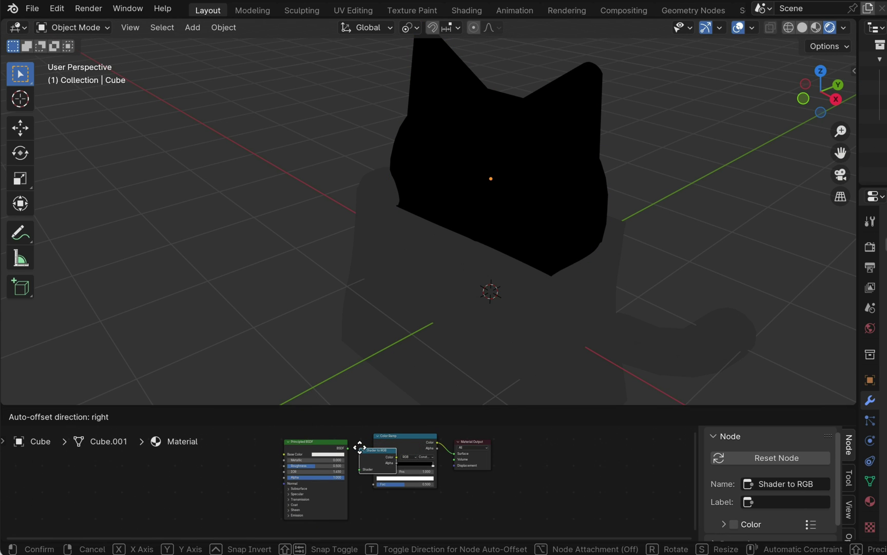
click(368, 457)
drag(349, 447, 305, 447)
drag(368, 453, 343, 453)
drag(373, 457, 373, 483)
drag(412, 444, 423, 445)
click(422, 445)
Step: Assign the head's material to the tail and rename it Fur
click(695, 348)
click(399, 417)
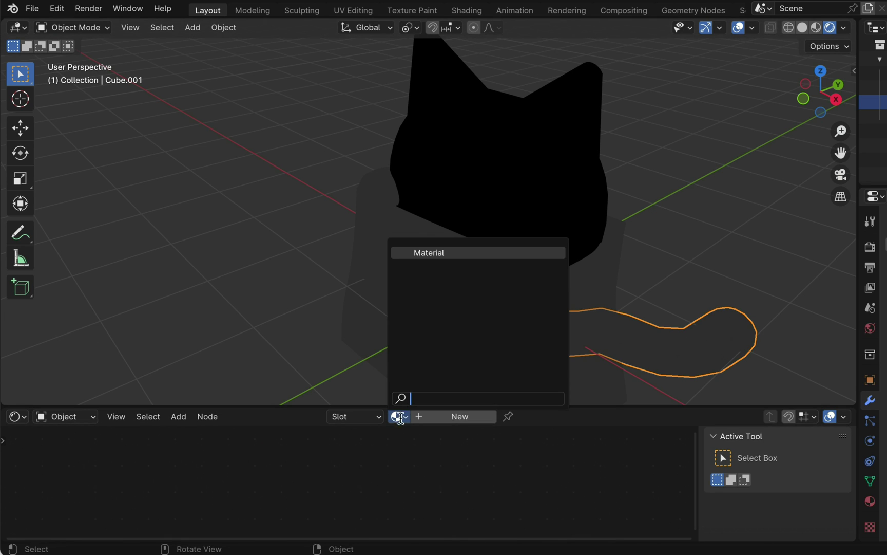
click(420, 253)
click(405, 415)
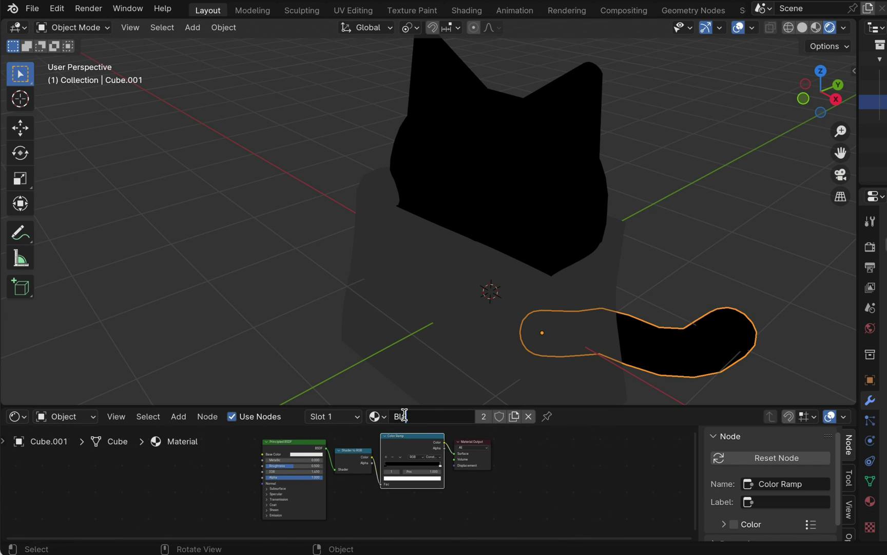
text(Fur)
key(Return)
Step: Assign the Fur material to the paw
click(379, 192)
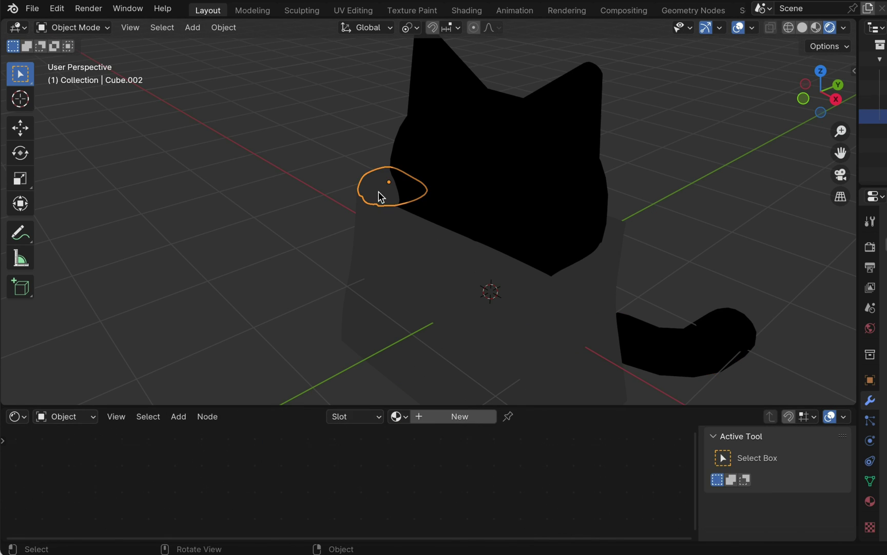
click(406, 417)
click(416, 250)
Step: Assign the Fur material to the bag and make it an independent copy named Bag
click(416, 249)
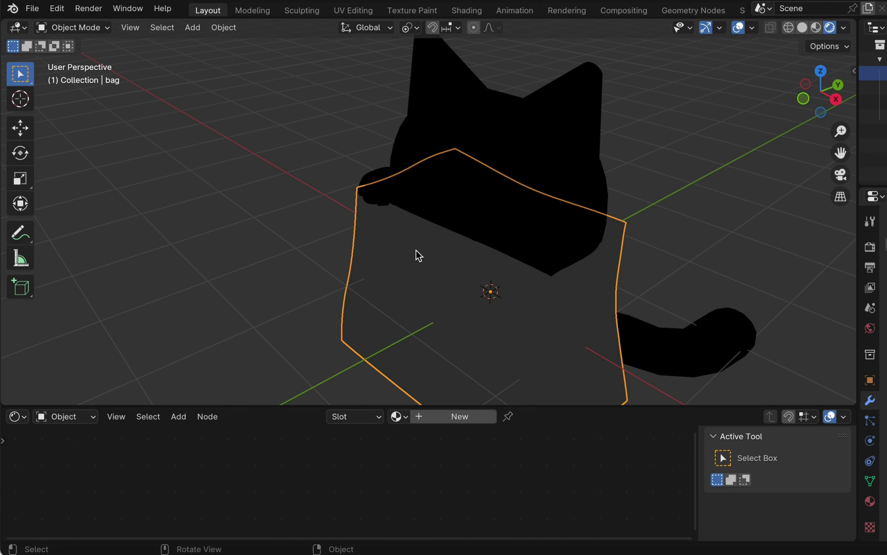
click(399, 416)
click(402, 416)
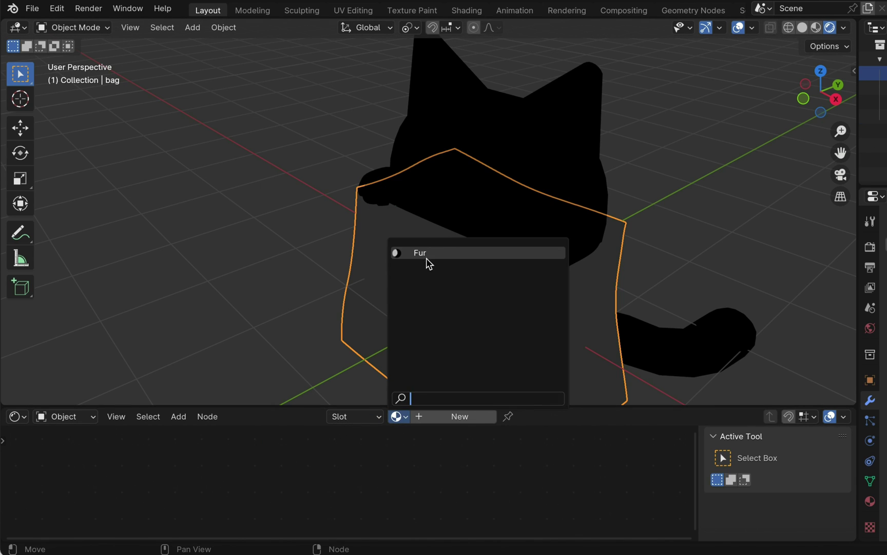
click(426, 258)
click(444, 413)
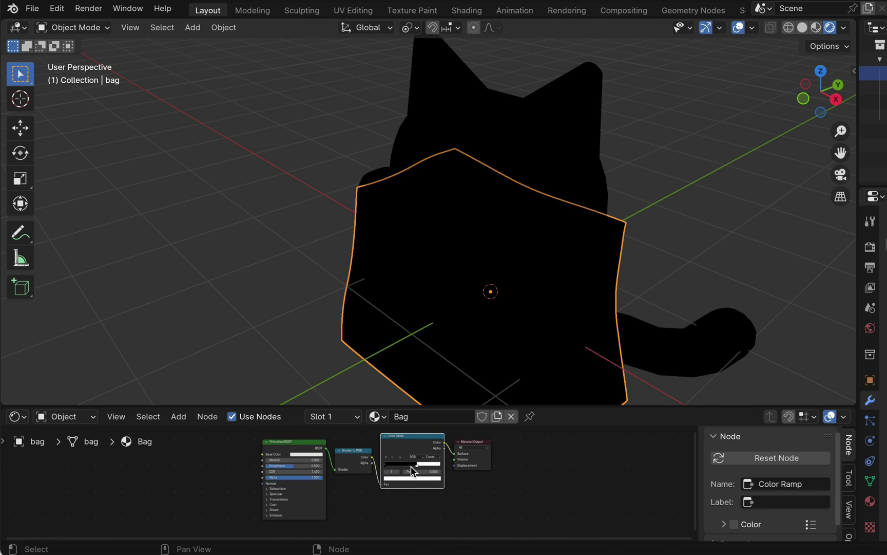
Step: Add a Sun light, raise it about 3.89 m along Z and open its light settings
key(shift+a)
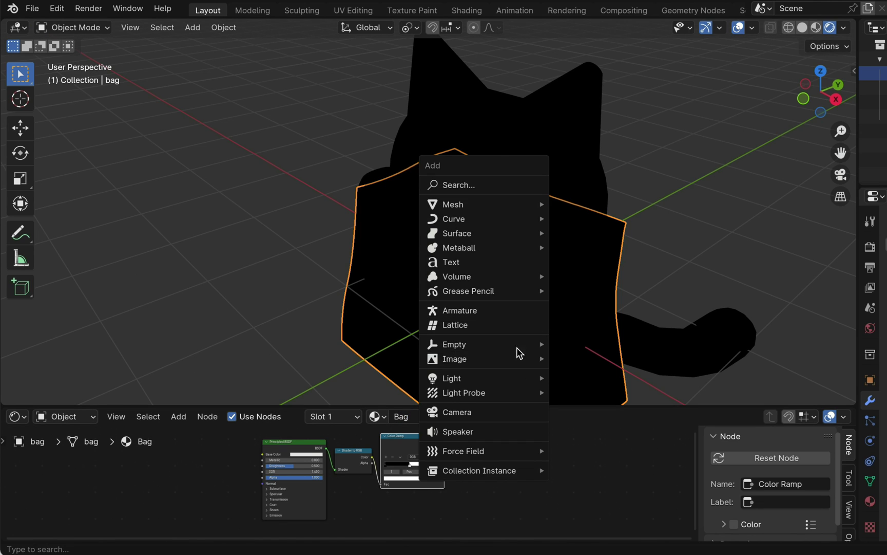
mouse_move(519, 378)
click(567, 392)
key(g)
key(z)
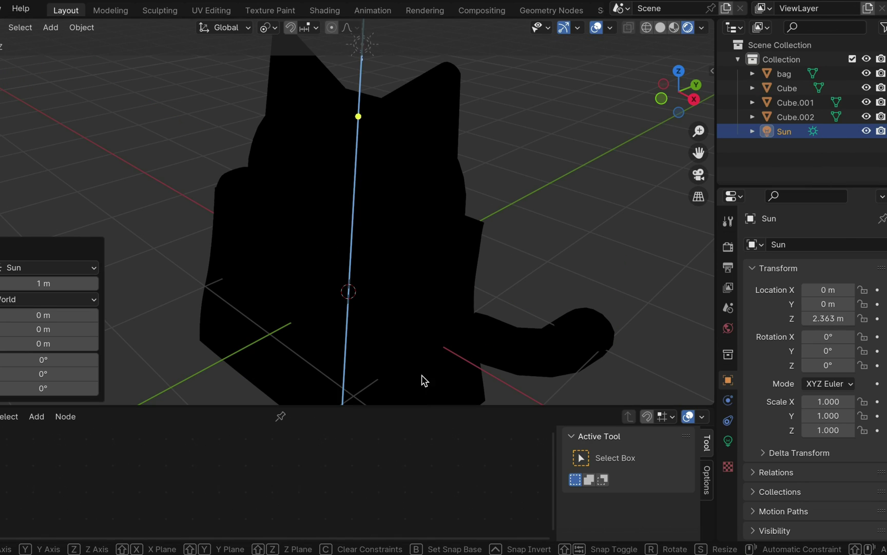
click(421, 318)
click(728, 440)
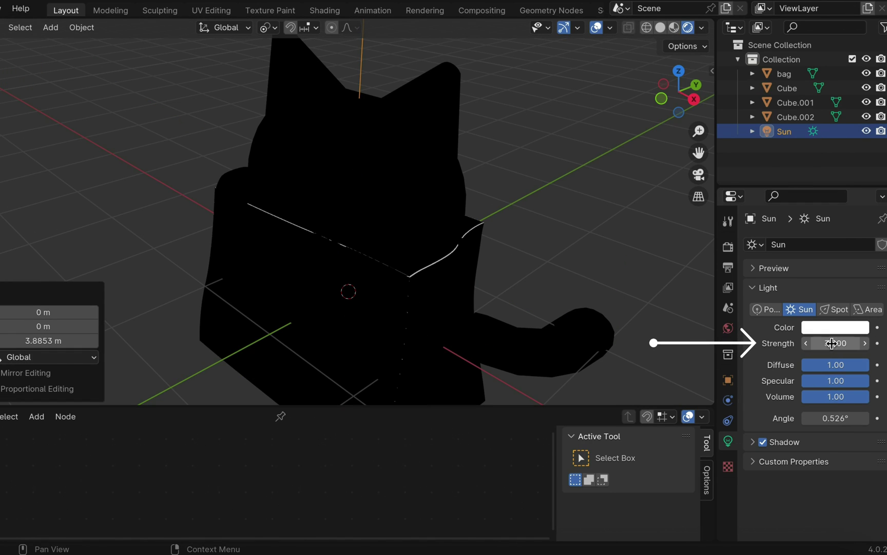
Step: Change the light stop of the bag material's Color Ramp from white to a tan orange
scroll(527, 188, down, 3)
click(306, 275)
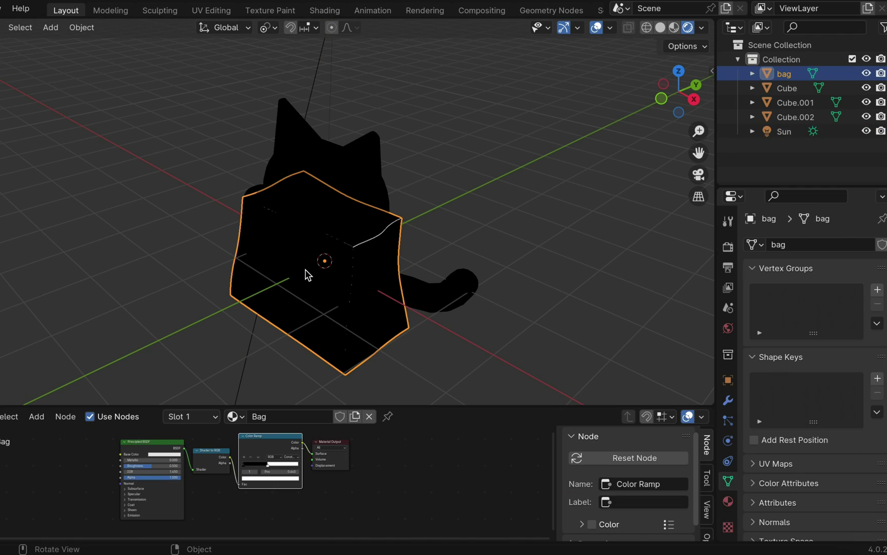
click(271, 478)
click(260, 429)
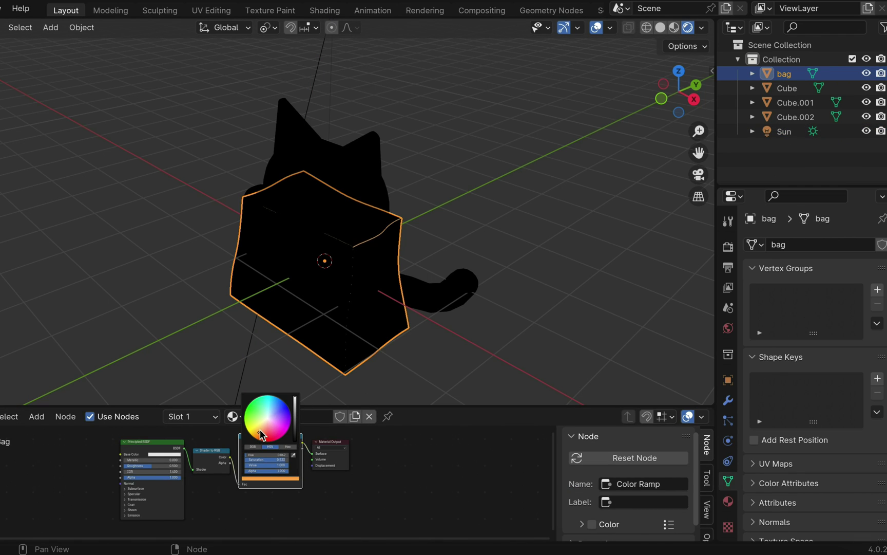
click(294, 403)
Step: Color the bag Color Ramp's dark stop a darker brown and slide the light stop close to it
click(247, 464)
click(274, 478)
click(295, 454)
click(292, 464)
click(289, 477)
click(295, 417)
drag(268, 465, 250, 465)
Step: Rotate the Sun light from two viewing angles, the second time by about 23.9°, to light the front of the bag
scroll(408, 276, right, 5)
scroll(409, 275, left, 10)
click(256, 369)
key(r)
click(302, 324)
scroll(305, 308, left, 6)
key(r)
click(178, 307)
scroll(286, 287, right, 10)
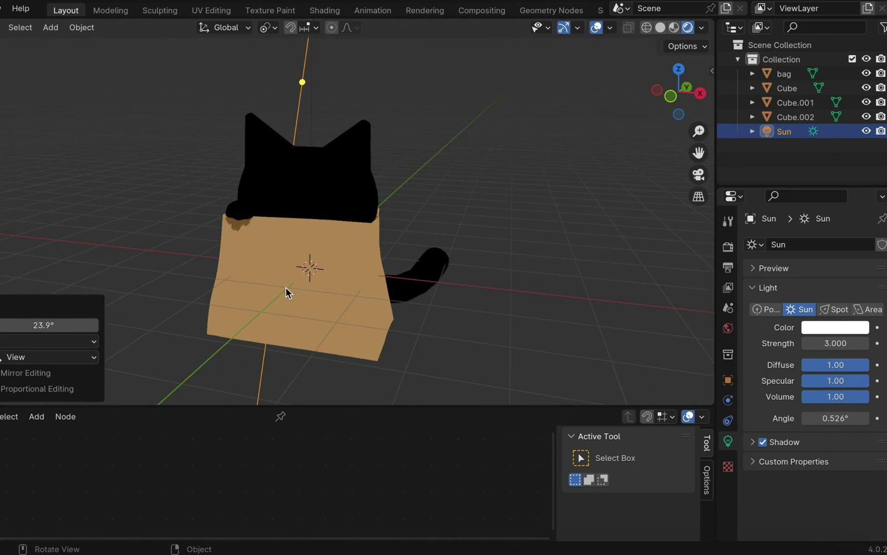
middle_drag(286, 287, 329, 287)
Step: In the render settings, set both the shadow Cube Size and Cascade Size to 4096 px
click(728, 247)
click(756, 523)
scroll(795, 458, down, 5)
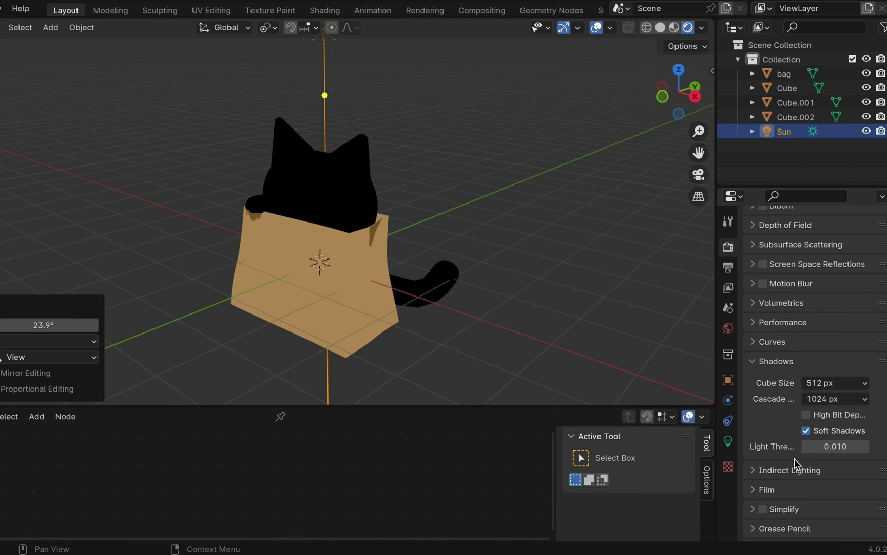
click(823, 386)
click(827, 497)
click(821, 400)
click(828, 511)
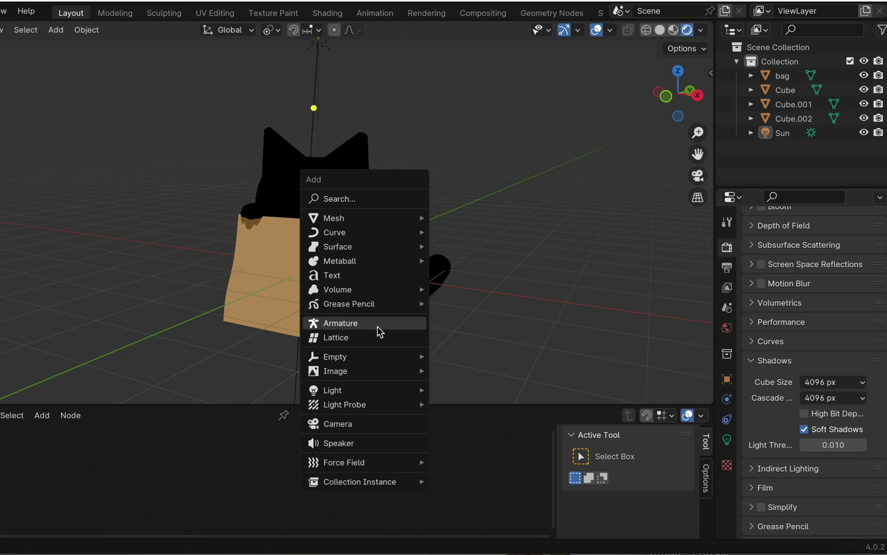
Step: Add a blank Grease Pencil object and move it out of Collection to the Scene Collection level
mouse_move(369, 303)
click(447, 304)
drag(788, 133, 765, 149)
Step: Add a Line Art modifier to the Grease Pencil object with source Collection, layer GP_Layer and material Black
click(728, 402)
click(770, 246)
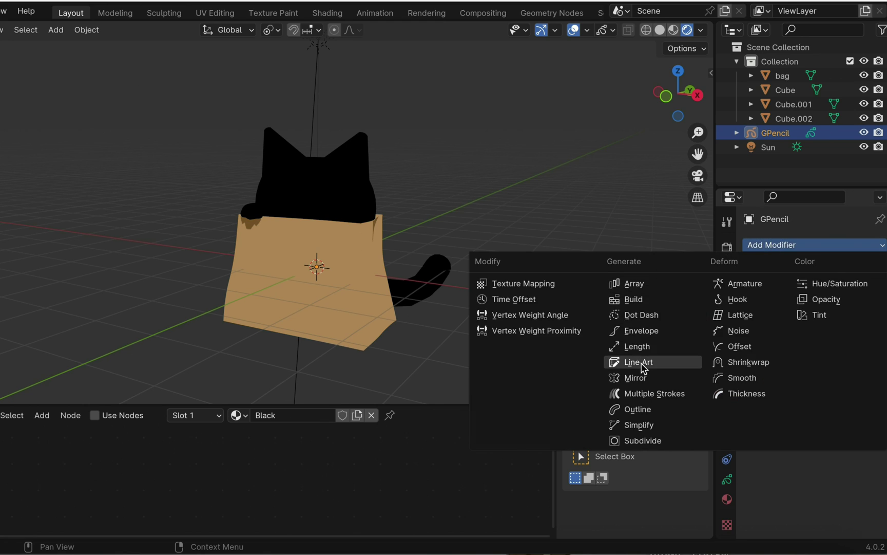
click(642, 358)
click(832, 308)
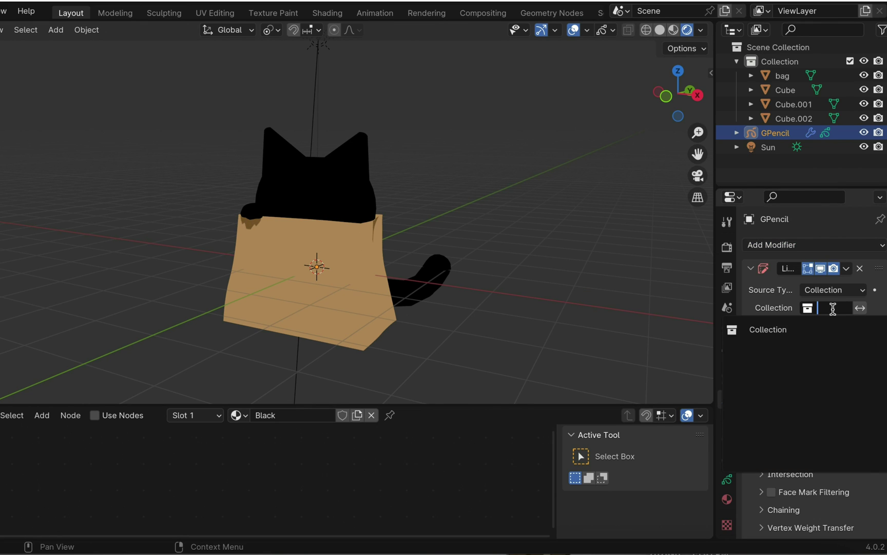
click(798, 333)
click(803, 330)
click(798, 354)
click(811, 347)
click(812, 364)
Step: Add a camera, align it to the current view and shift it to frame the cat and bag
key(shift+a)
mouse_move(336, 225)
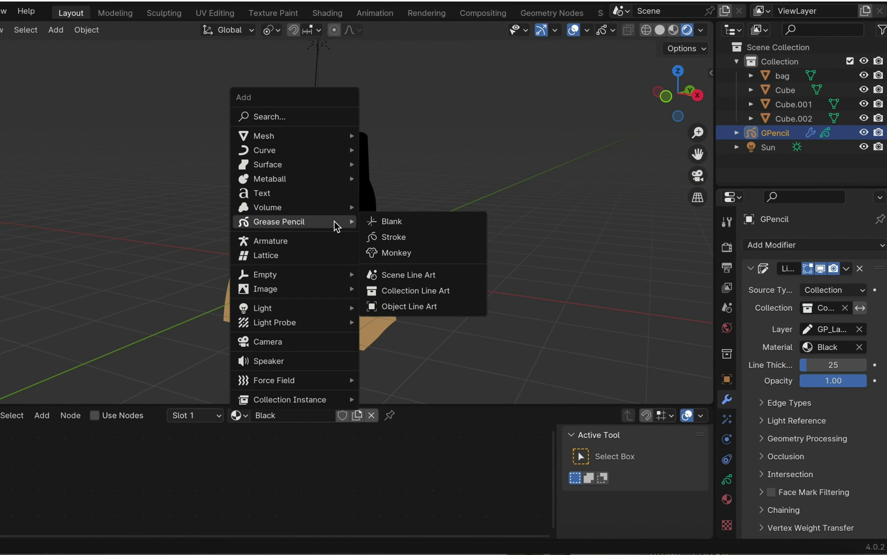
click(317, 341)
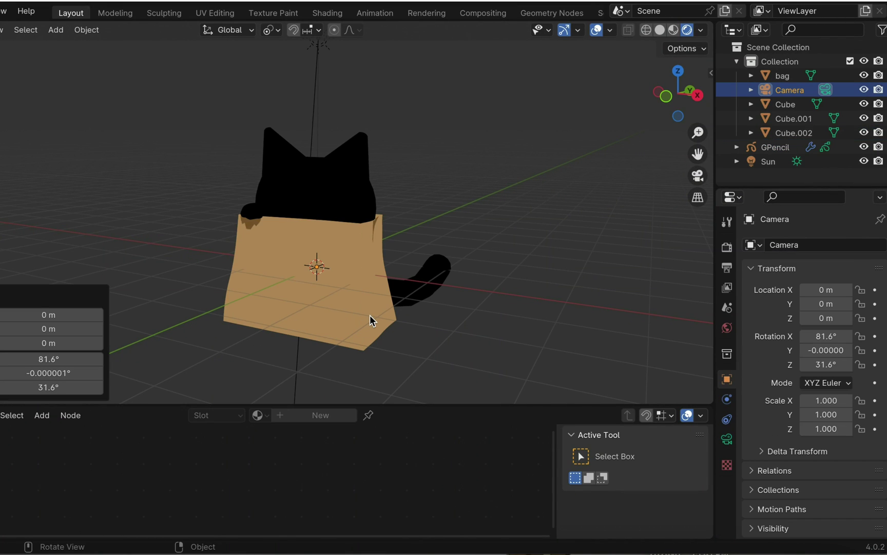
key(ctrl+alt+KP_0)
key(g)
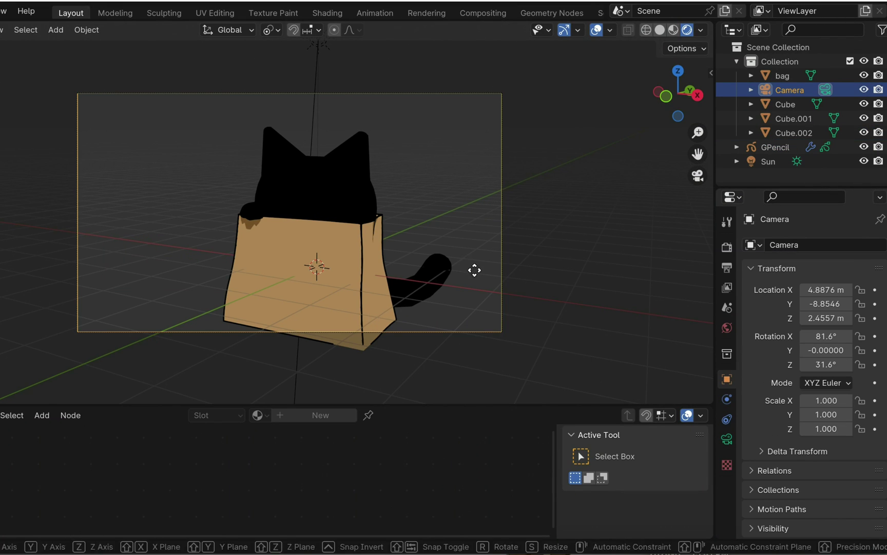
click(507, 301)
Step: Thin the Grease Pencil object's Line Art strokes, trying a line thickness of 8 and settling on 10
click(347, 123)
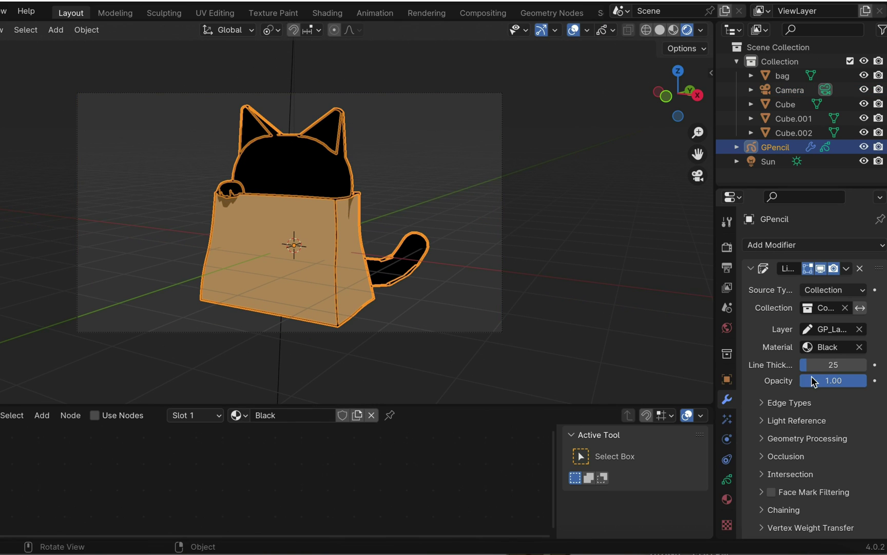
click(826, 362)
key(Return)
click(610, 173)
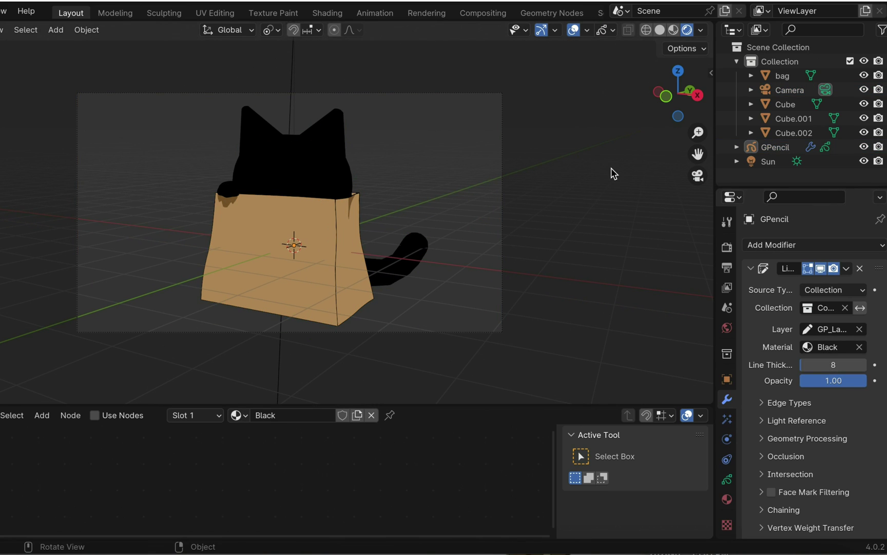
click(838, 364)
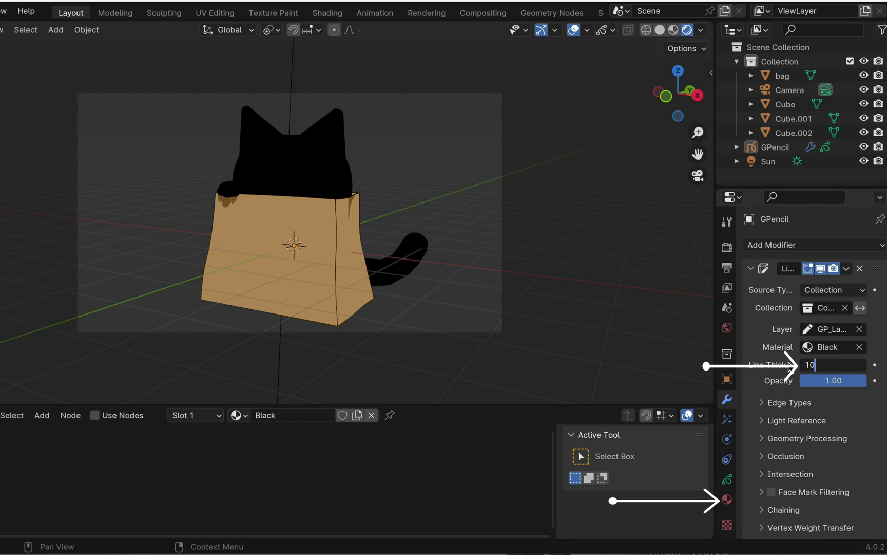
key(Return)
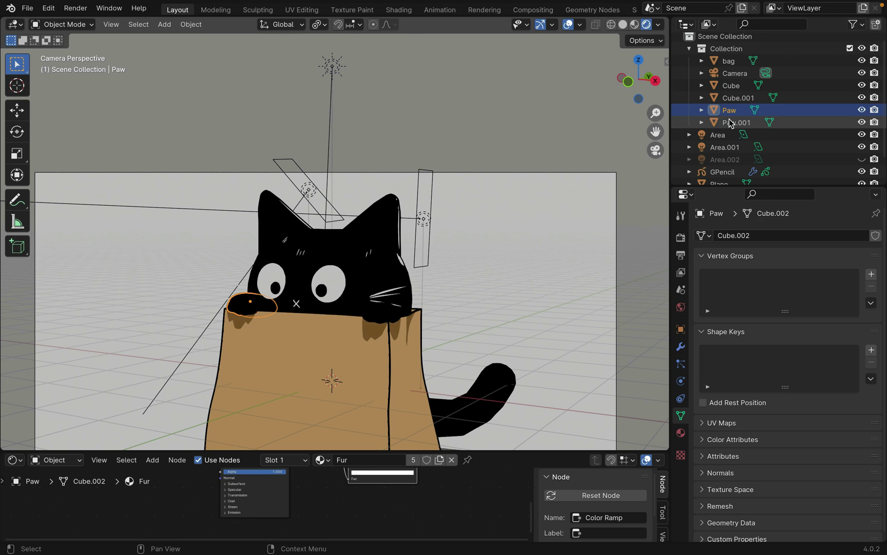
Step: Select both paws, Paw and Paw.001, and group them in a new collection outside the main Collection
right_click(733, 121)
click(739, 120)
click(778, 110)
ctrl+click(775, 122)
right_click(771, 122)
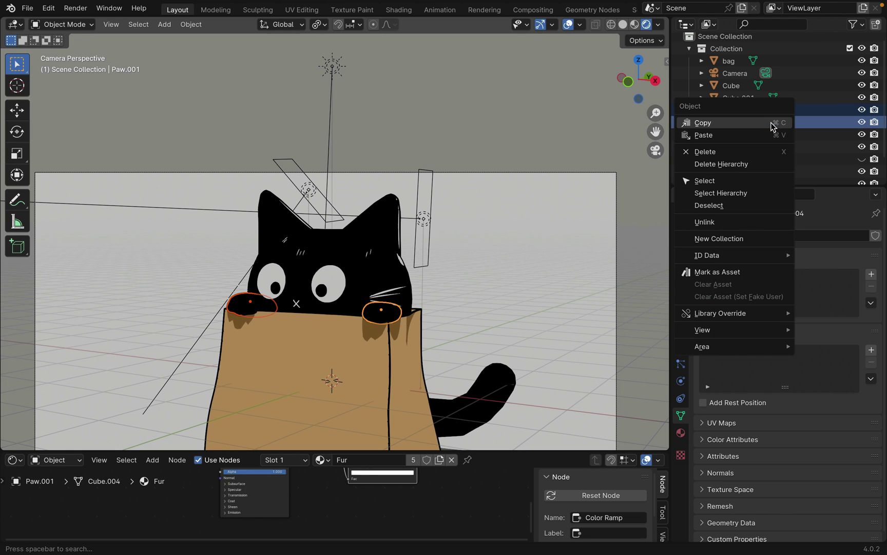
click(735, 239)
drag(735, 112, 731, 134)
Step: Rename the new collection of paw objects to Paw
double_click(721, 113)
text(aw)
key(Return)
double_click(735, 114)
text(Paw)
key(Return)
Step: Add a second Line Art modifier to the GPencil object and use the Paw collection as its source
scroll(737, 177, down, 3)
click(729, 147)
click(680, 368)
click(785, 235)
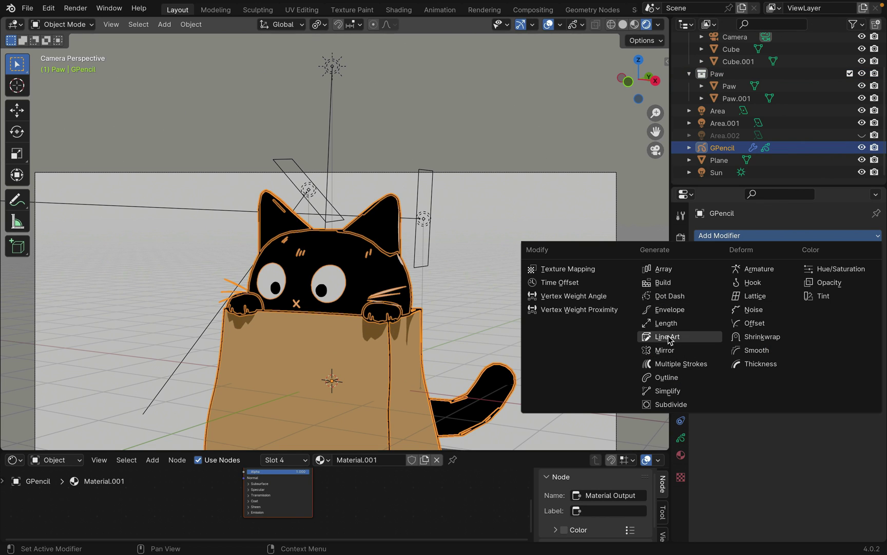
click(663, 329)
click(816, 321)
click(776, 353)
Step: Assign layer GP_Layer and material Material.001 to the paws' Line Art modifier
click(792, 340)
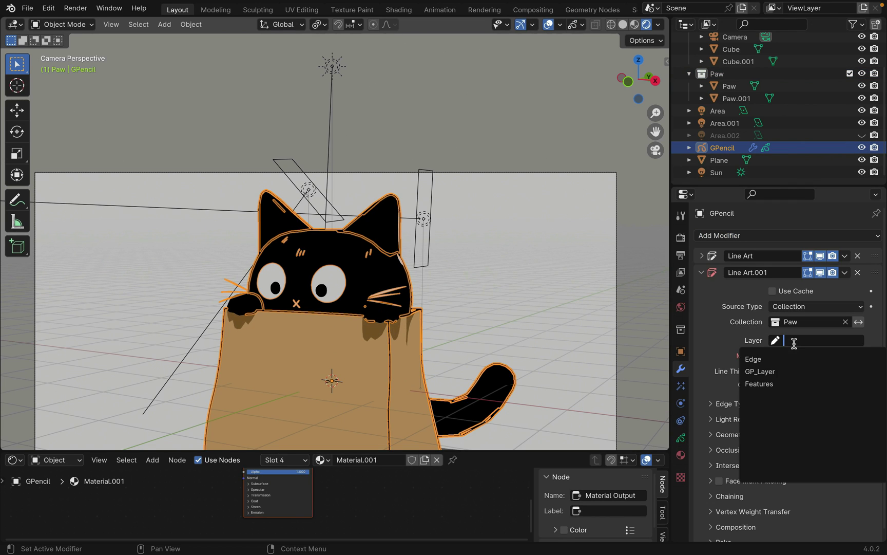
click(782, 375)
click(801, 355)
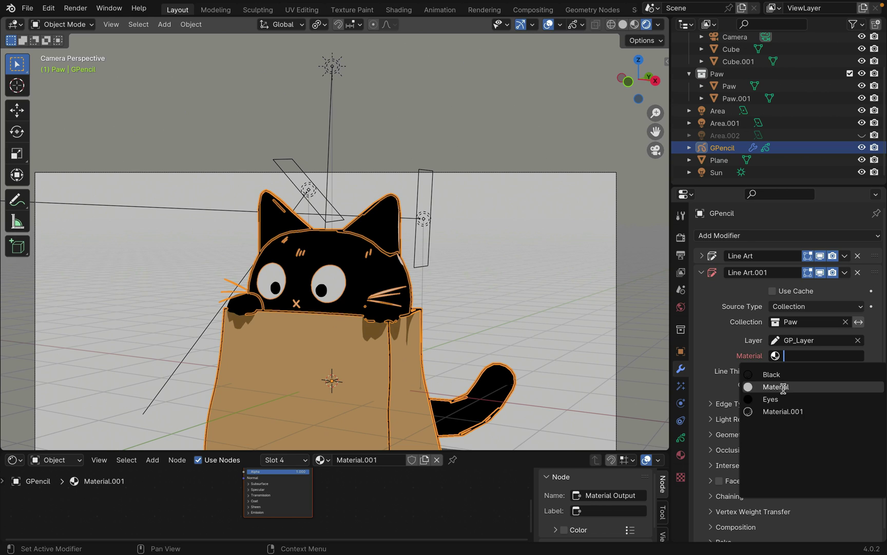
click(786, 414)
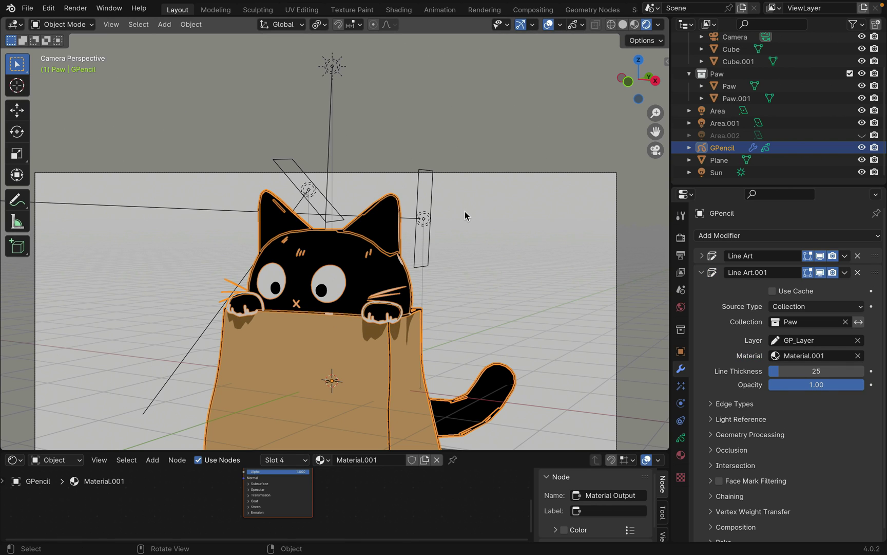
click(465, 215)
Step: Create a second Grease Pencil material beside Black and set its stroke base color to white
click(681, 454)
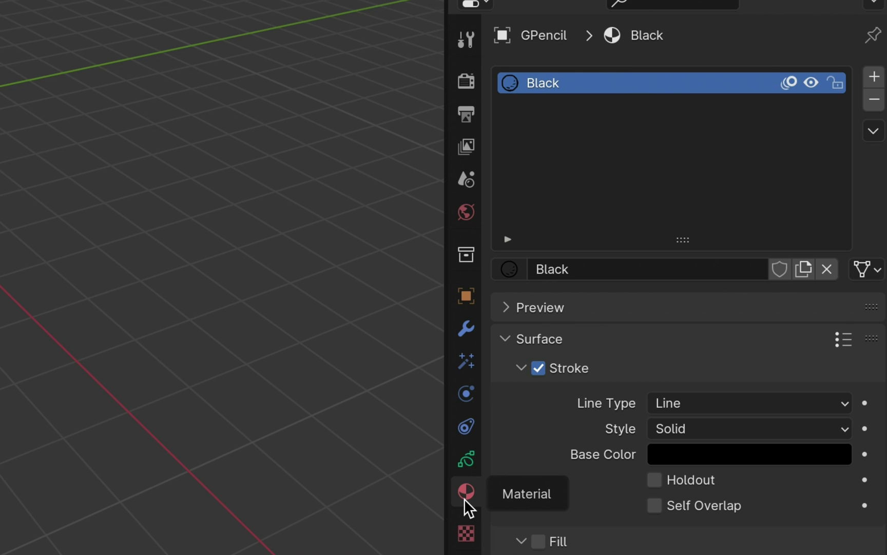
click(874, 77)
click(540, 265)
click(672, 457)
drag(831, 175, 831, 90)
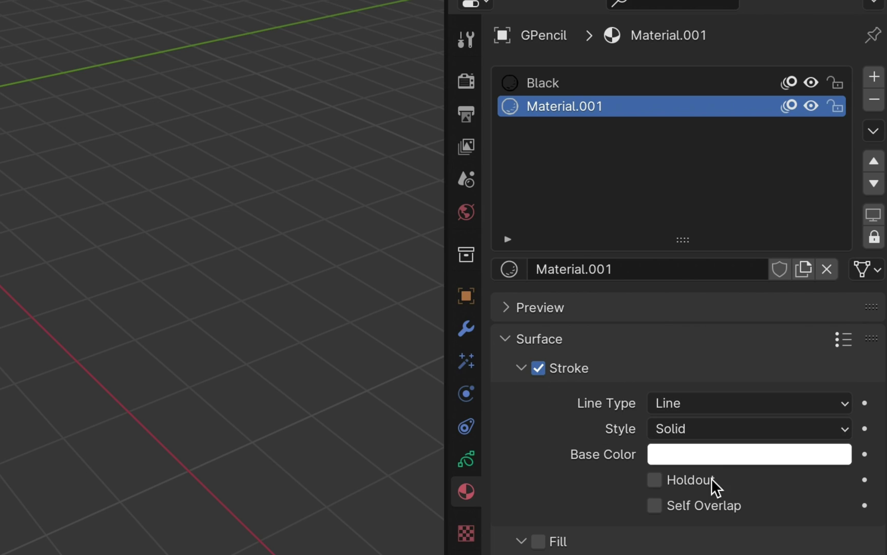
click(467, 455)
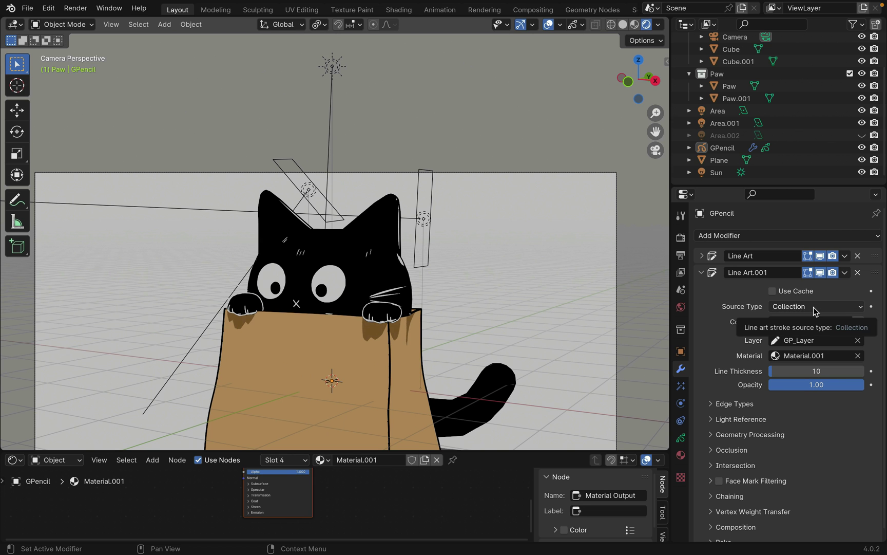
Step: Limit the paws' Line Art edge types to Contour and Loose, and choose a different contour option
click(729, 402)
scroll(773, 420, down, 3)
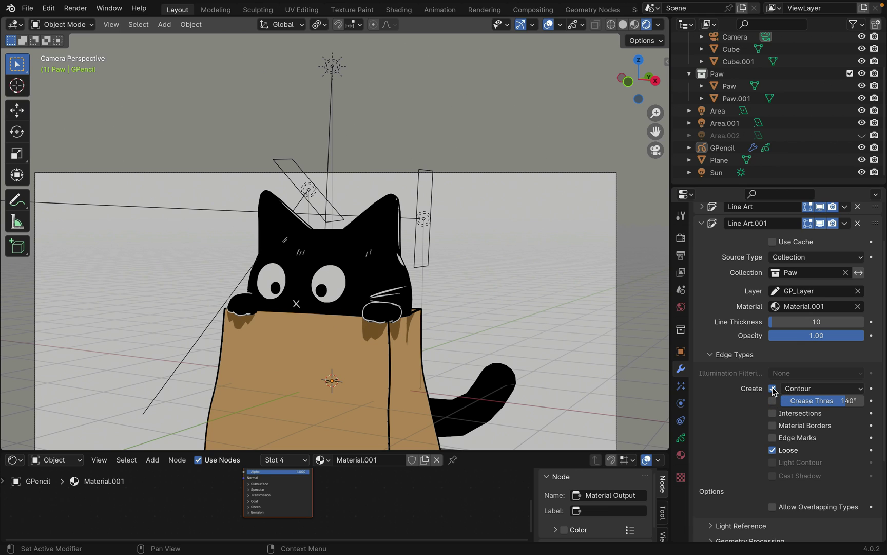
click(801, 389)
click(799, 433)
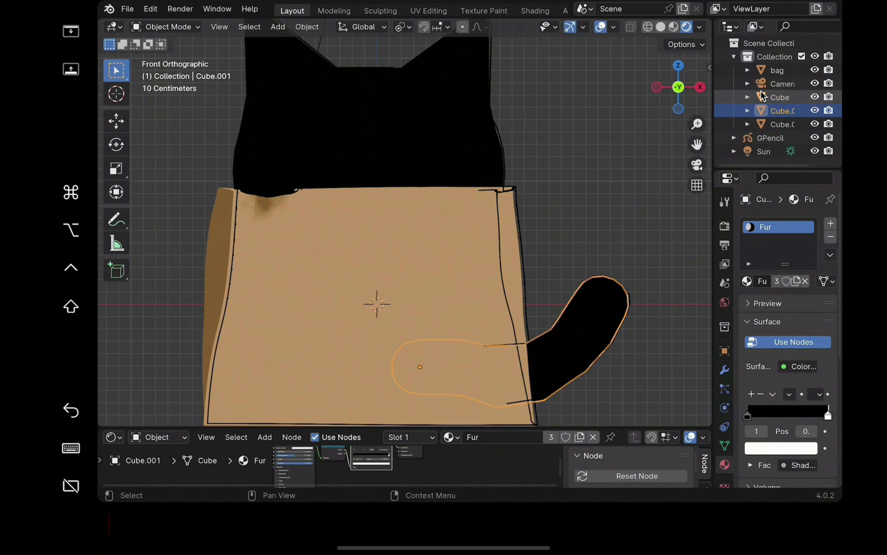
Step: Select the GPencil object and switch it to Draw Mode
click(773, 112)
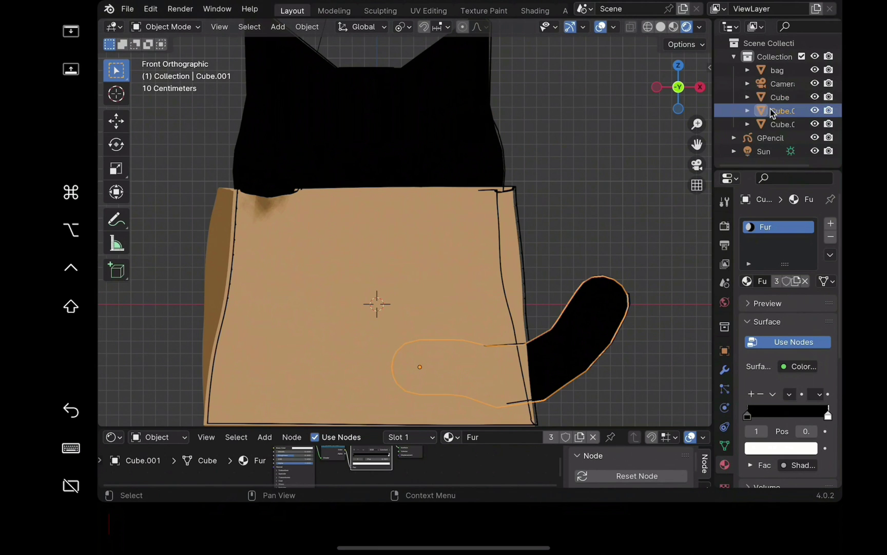
click(771, 140)
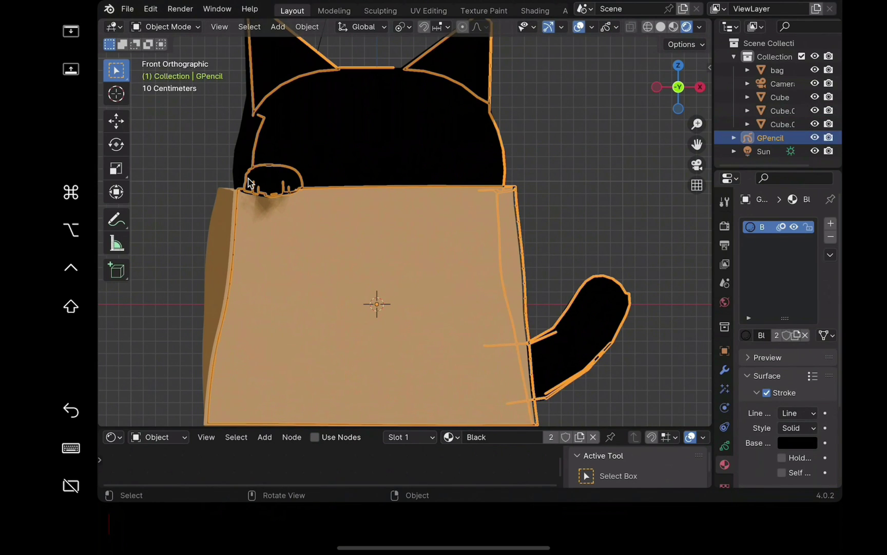
click(165, 26)
click(186, 86)
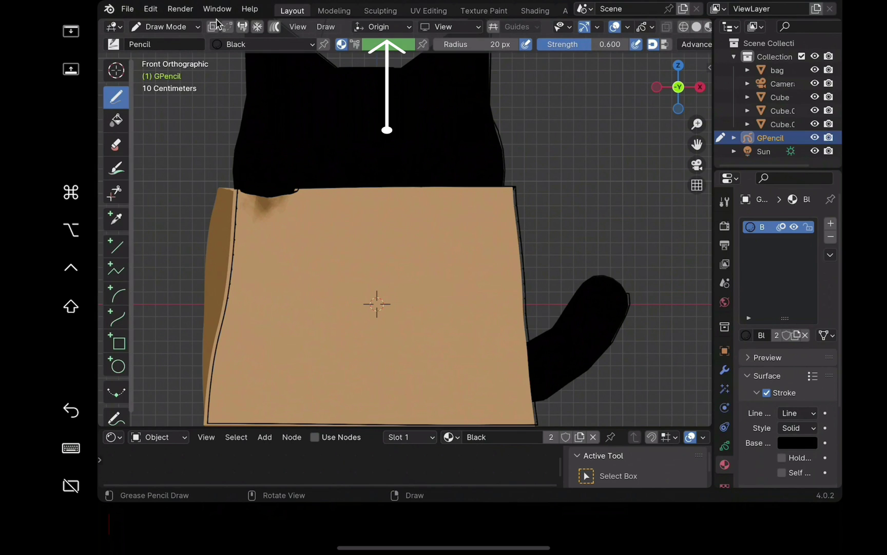
Step: Set the Grease Pencil stroke placement to Surface with an offset of 0
click(390, 27)
click(374, 98)
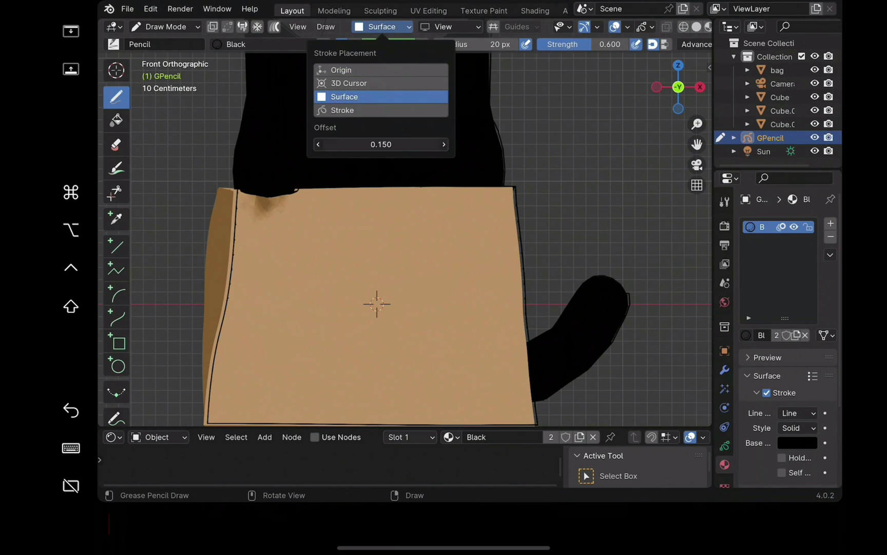
click(408, 144)
text(0)
key(Return)
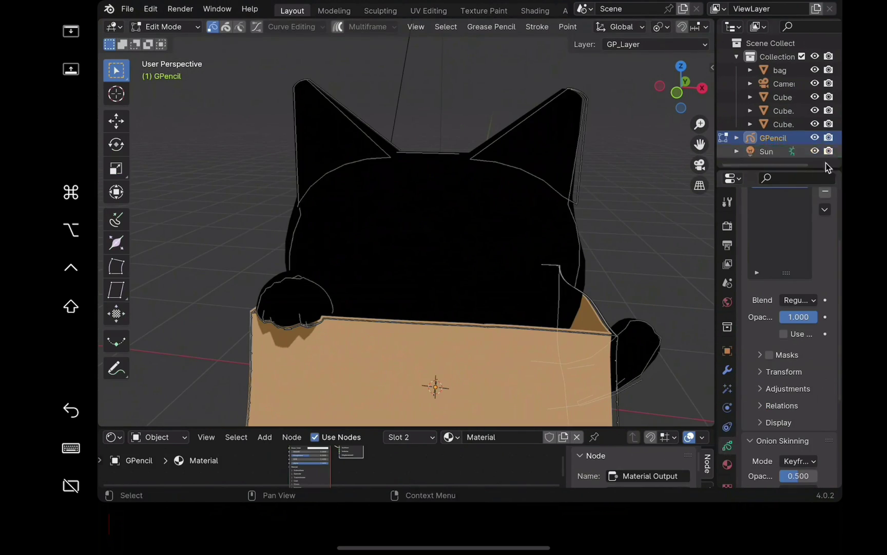
Step: Add a new Grease Pencil layer and name it Features
scroll(827, 226, up, 4)
click(825, 266)
drag(715, 267, 653, 266)
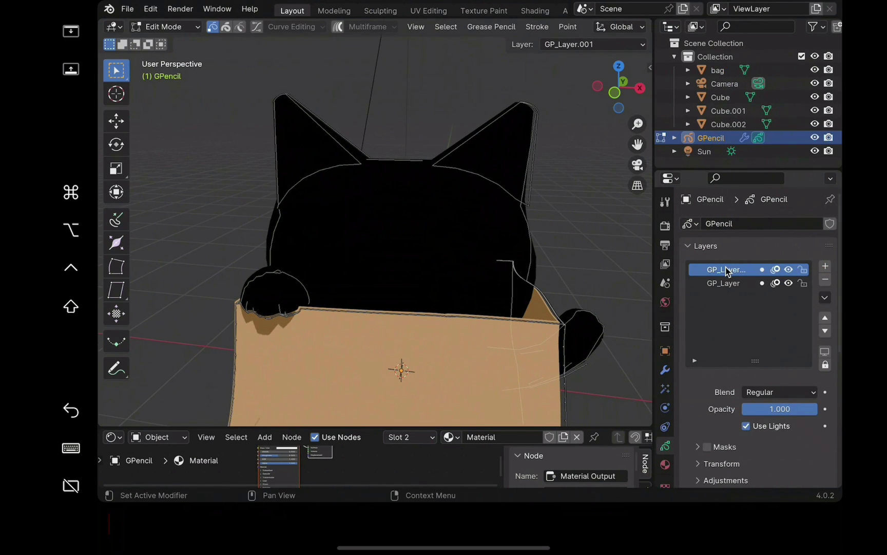
double_click(726, 268)
text(Features)
key(Return)
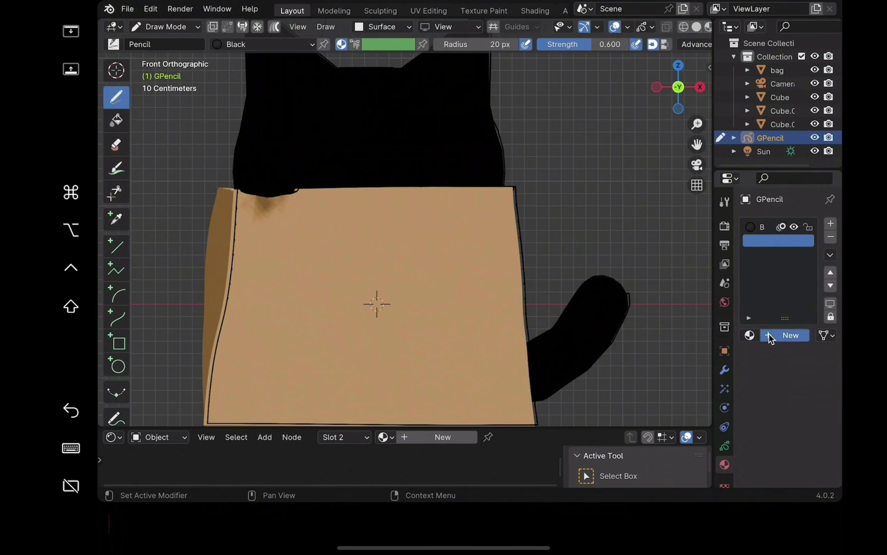
Step: Create a Grease Pencil material in the second slot with a white stroke and an enabled near-white fill
click(770, 337)
scroll(795, 442, down, 2)
click(796, 398)
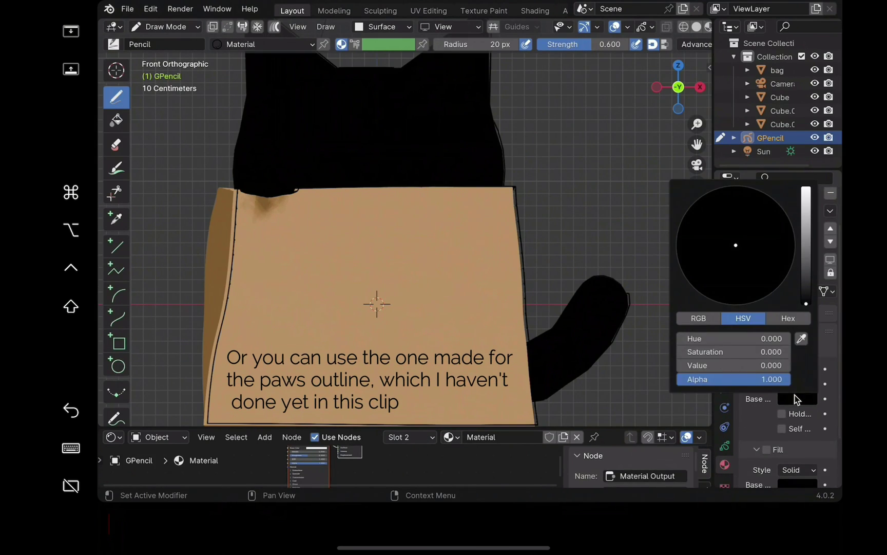
drag(806, 303, 806, 189)
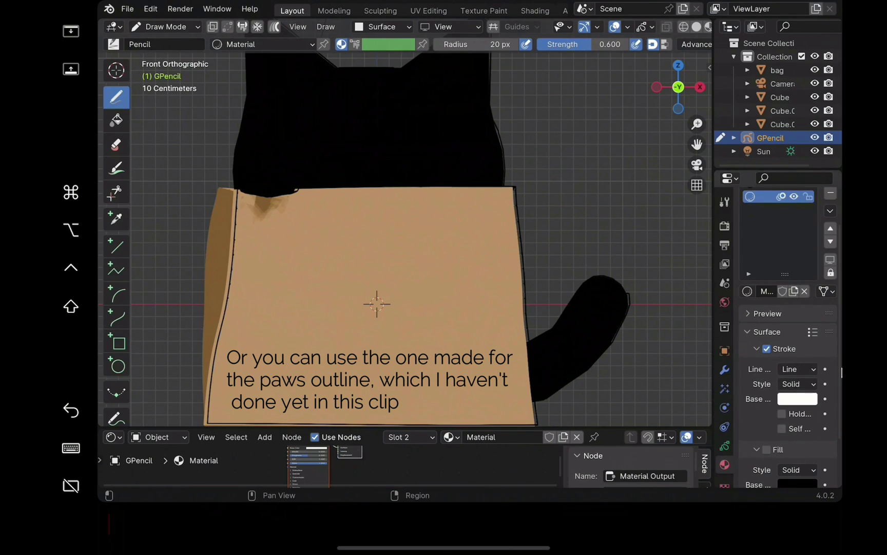
scroll(784, 430, down, 2)
click(767, 405)
click(796, 440)
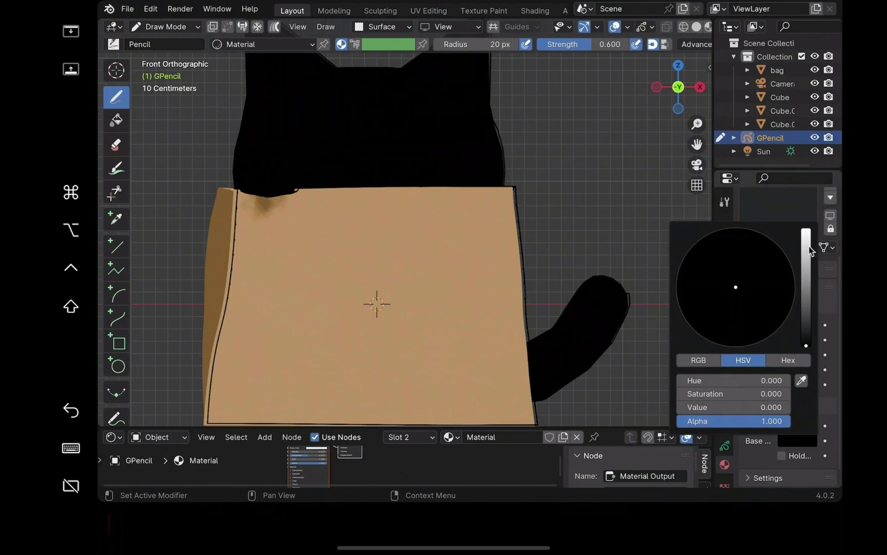
click(807, 248)
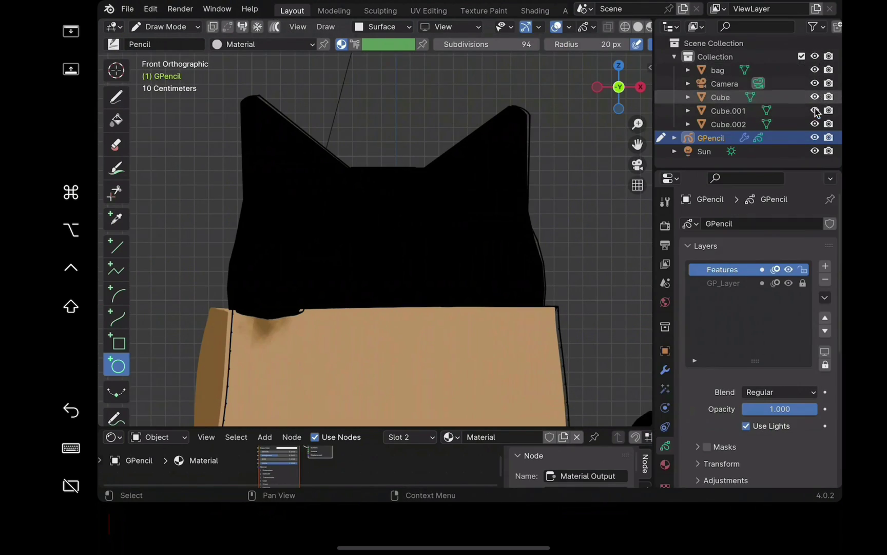
Step: Hide the Cube.002 object from the viewport
click(815, 124)
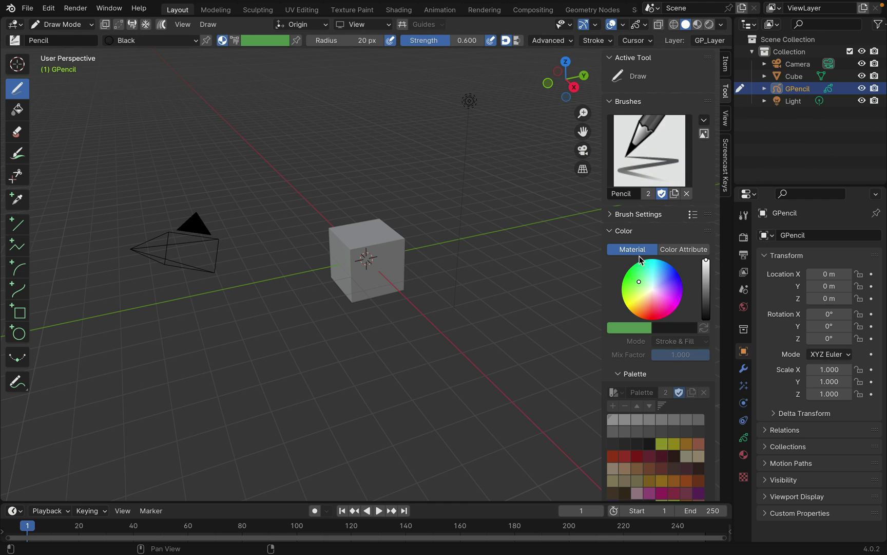
Step: Set Simplify to 0.1 in the Pencil brush's stroke post-processing settings
click(638, 214)
scroll(647, 261, down, 5)
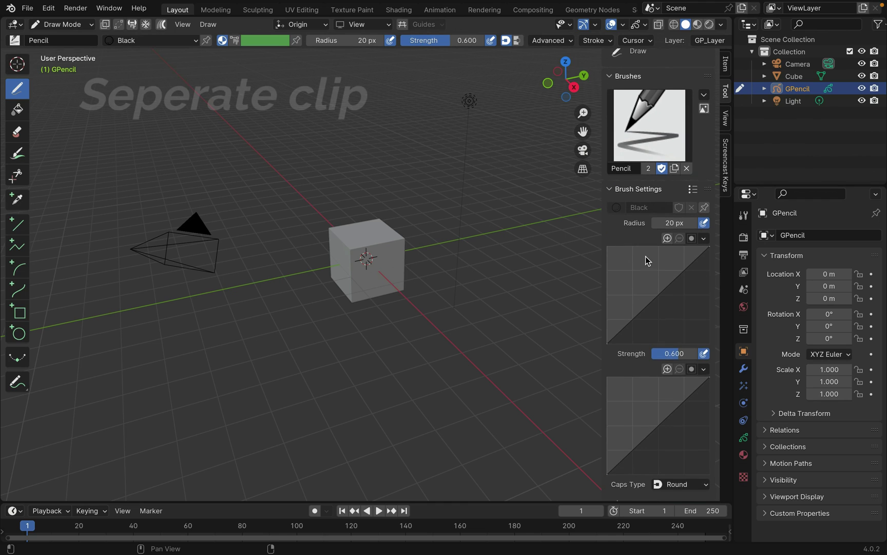
scroll(647, 261, down, 5)
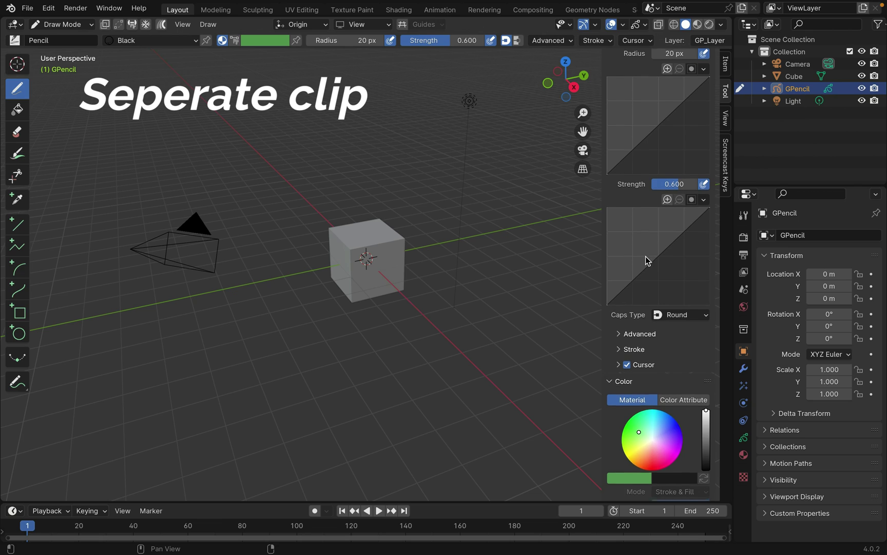
click(619, 343)
scroll(630, 335, down, 2)
click(623, 323)
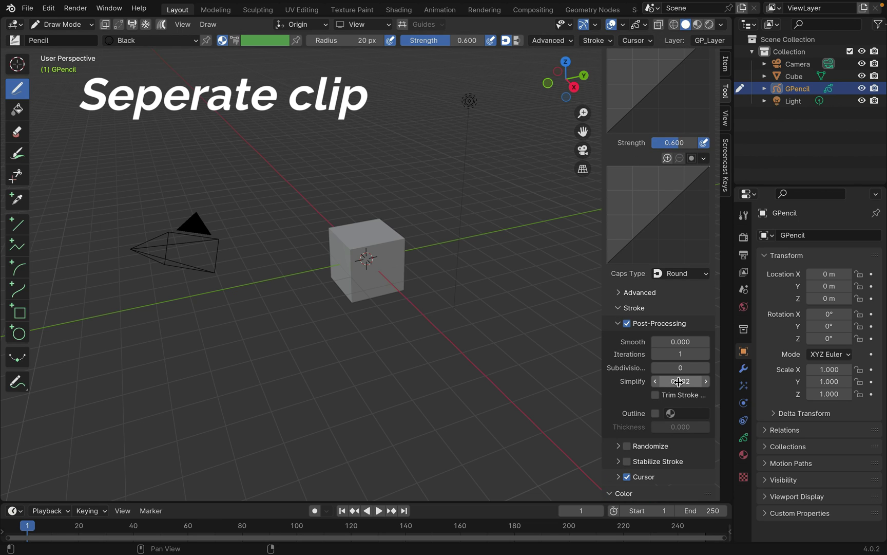
click(681, 381)
text(0.1)
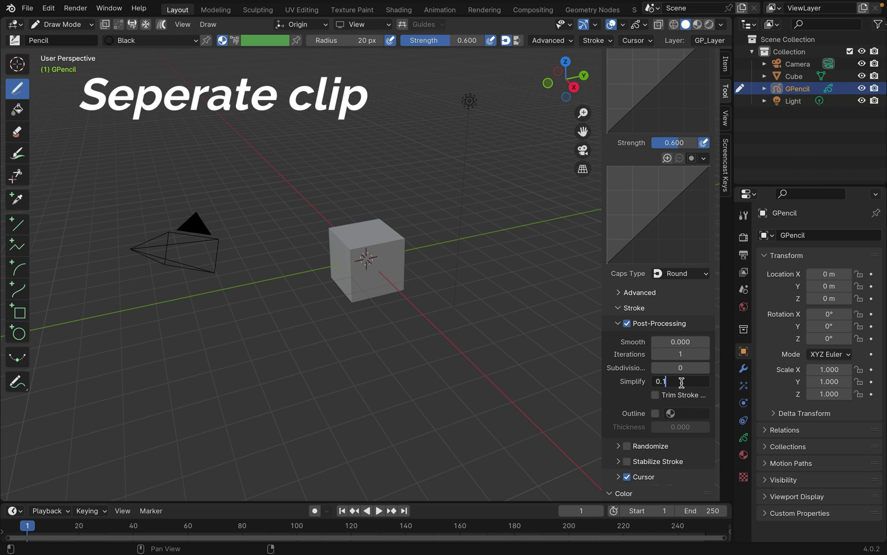
key(Return)
Step: Enable Stabilize Stroke for the Pencil brush with a radius of 10 px
click(625, 461)
scroll(652, 450, down, 4)
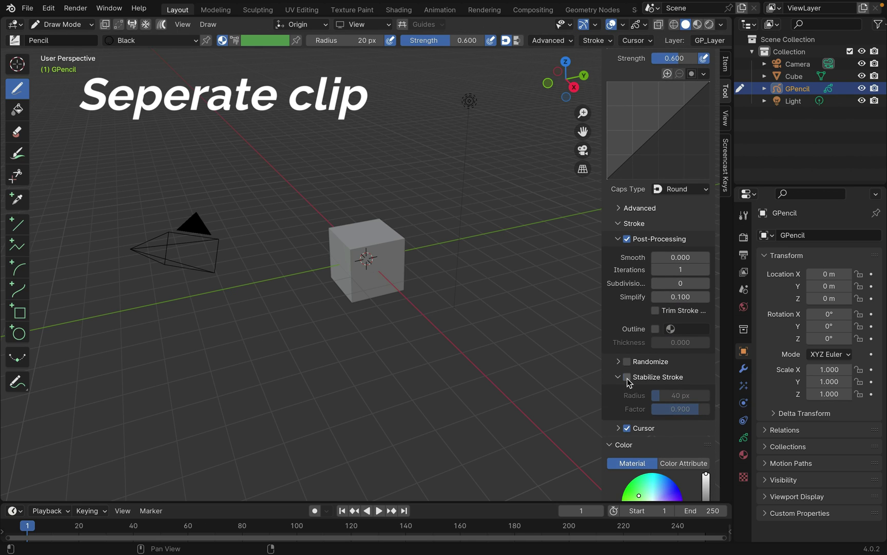
click(627, 377)
click(670, 396)
text(10)
key(Return)
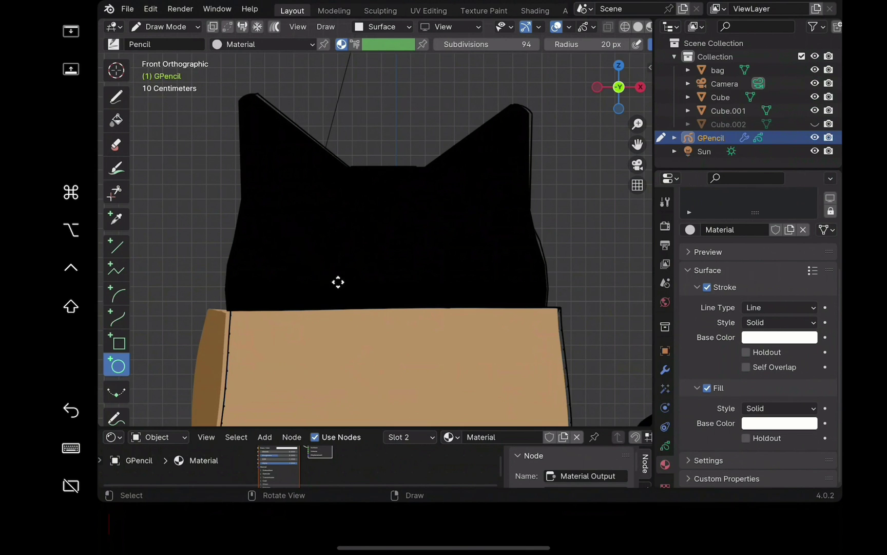
Step: Draw two filled white circles as eyes on the cat's face and turn off Use Lights for the Features layer
drag(294, 226, 359, 287)
key(Return)
drag(416, 221, 475, 283)
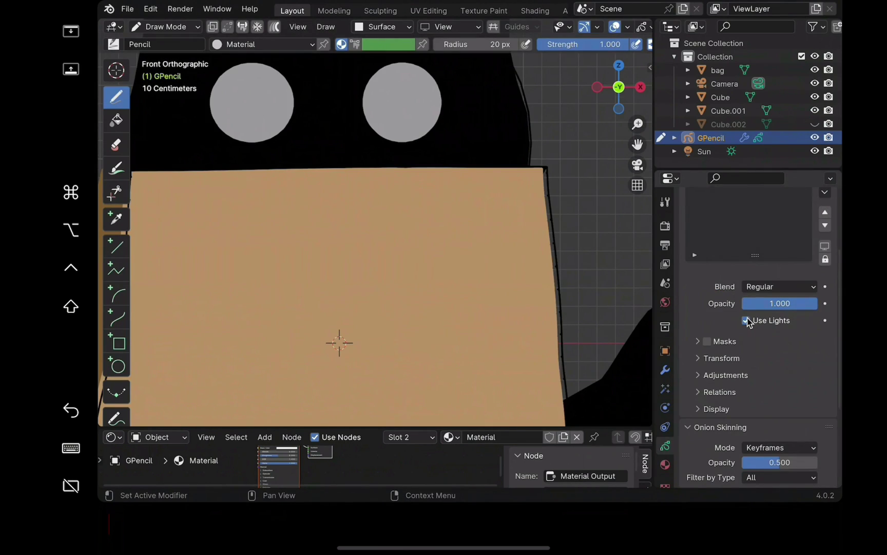
click(749, 321)
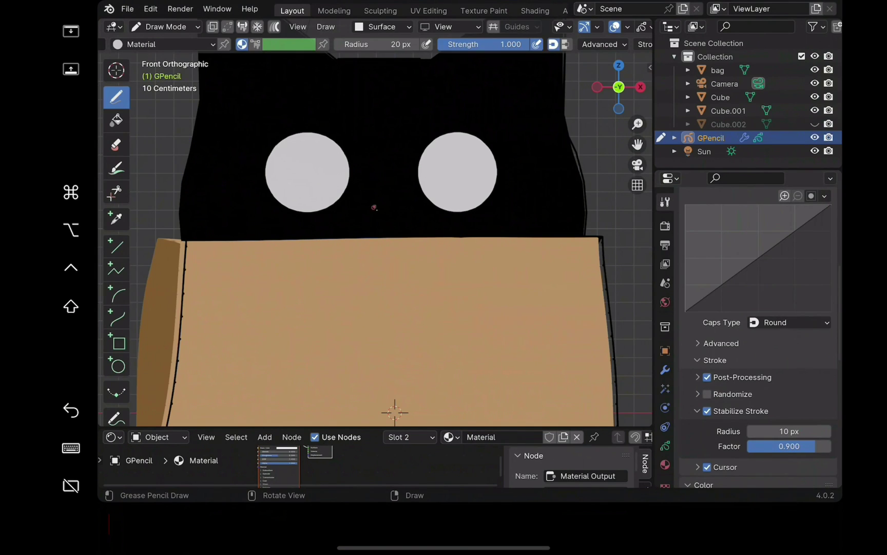
Step: Draw an X-shaped nose below the eyes and short fur marks on the forehead with a 10 px pencil radius
mouse_move(374, 207)
mouse_down()
mouse_move(394, 225)
mouse_move(376, 224)
mouse_up()
key(ctrl+z)
key(ctrl+z)
shift+middle_drag(232, 149, 271, 224)
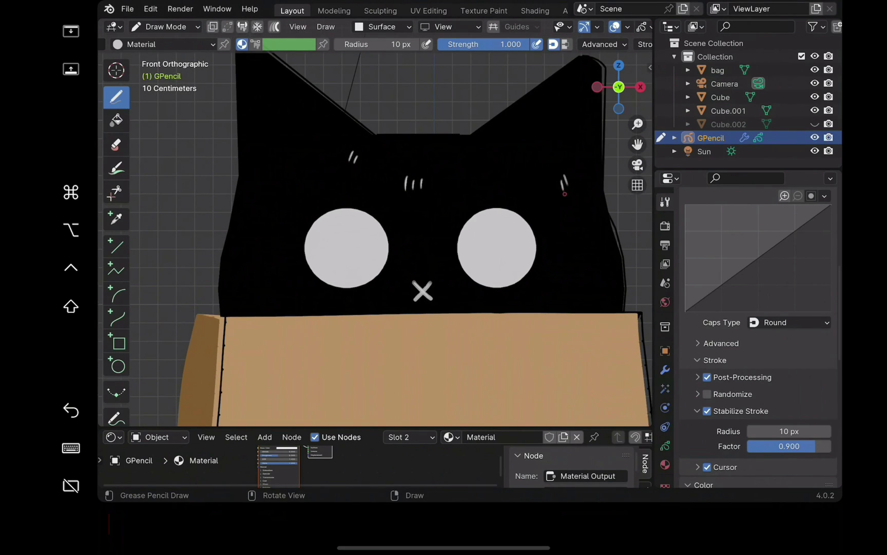
Step: Set the Grease Pencil stroke placement to 3D Cursor and save the file
click(382, 26)
click(360, 82)
click(116, 71)
key(super+s)
Step: Widen the 3D viewport and place the 3D cursor on the cat's cheek on the +X side
shift+scroll(585, 286, right, 3)
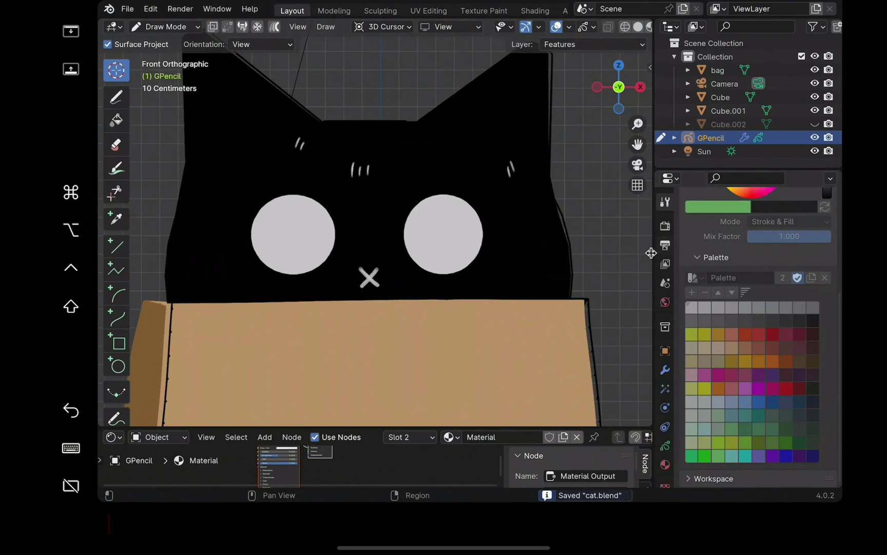
drag(665, 251, 773, 252)
click(620, 259)
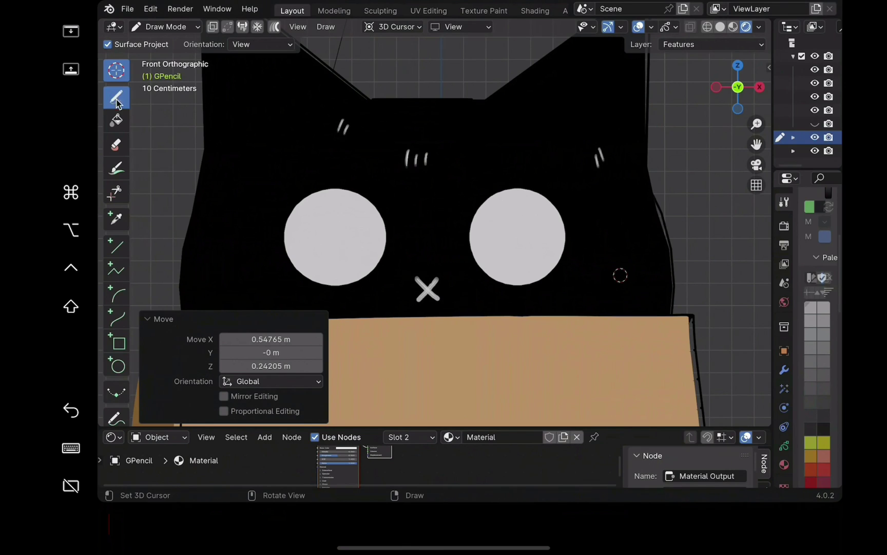
click(621, 275)
Step: Draw three white whiskers fanning outward from the +X cheek and trim their tips with the eraser
click(116, 97)
drag(621, 272, 747, 233)
key(super+z)
click(525, 44)
click(525, 44)
drag(620, 271, 747, 202)
mouse_move(621, 272)
mouse_down()
mouse_move(716, 255)
mouse_move(740, 287)
mouse_move(729, 291)
mouse_up()
key(super+z)
click(116, 144)
mouse_move(743, 205)
mouse_down()
mouse_move(634, 247)
mouse_move(621, 269)
mouse_move(723, 238)
mouse_up()
key(d)
key(e)
Step: Place the 3D cursor on the cheek on the -X side and draw three white whiskers fanning outward from it
click(116, 70)
click(217, 277)
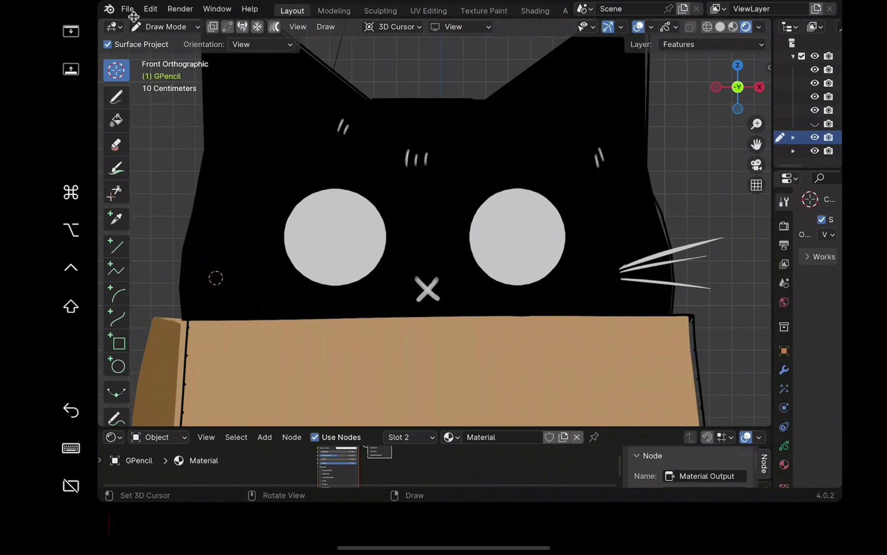
drag(756, 145, 837, 144)
drag(758, 177, 758, 154)
click(116, 98)
drag(375, 273, 289, 243)
drag(756, 124, 756, 154)
drag(757, 144, 690, 132)
drag(216, 262, 317, 258)
drag(226, 288, 317, 257)
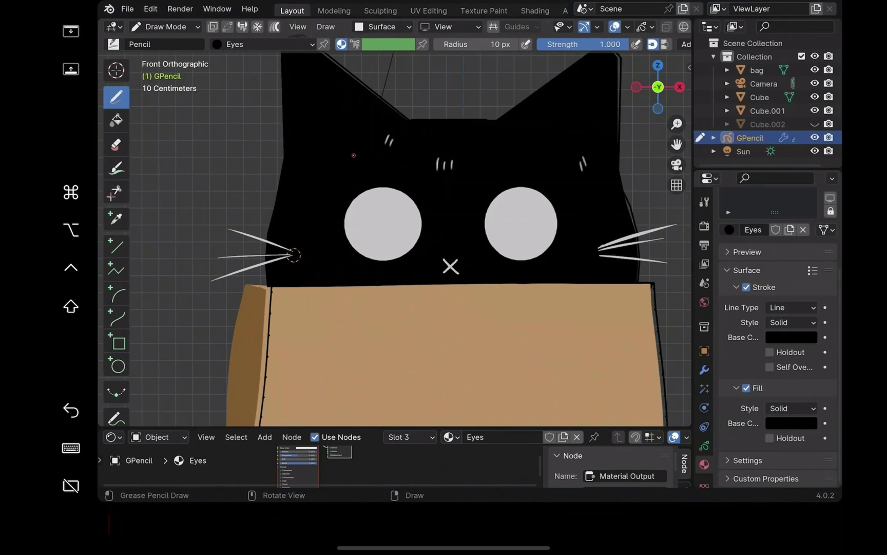
Step: Draw a filled black circle as a pupil in the lower inner part of each eye, using the Eyes material
click(118, 365)
drag(394, 238, 410, 250)
key(Return)
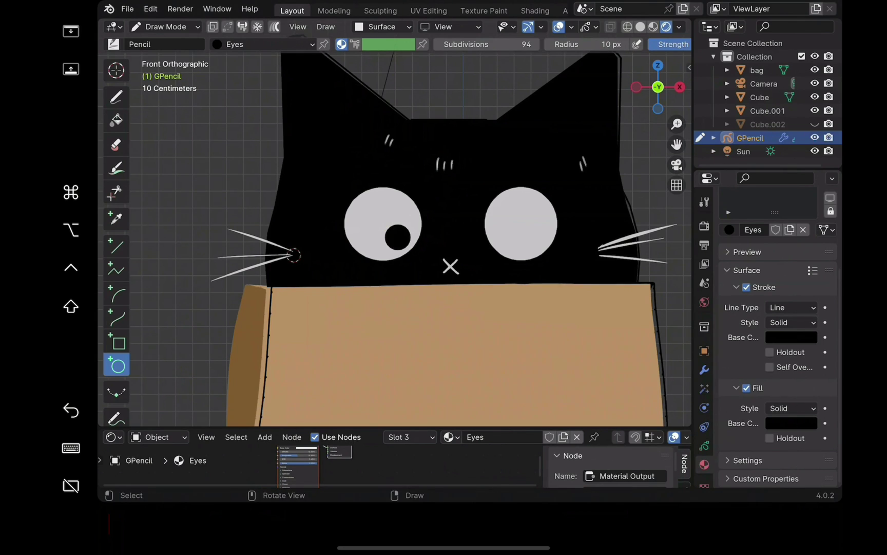
drag(501, 224, 521, 249)
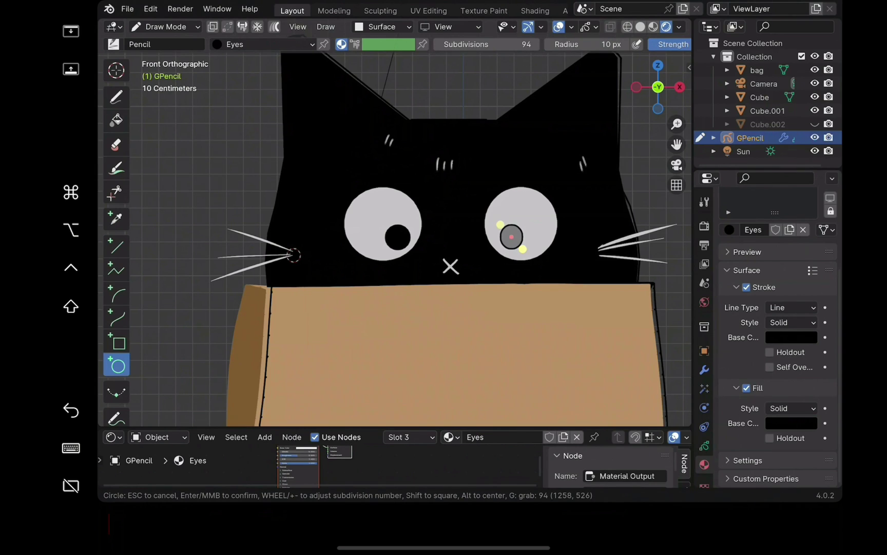
key(Return)
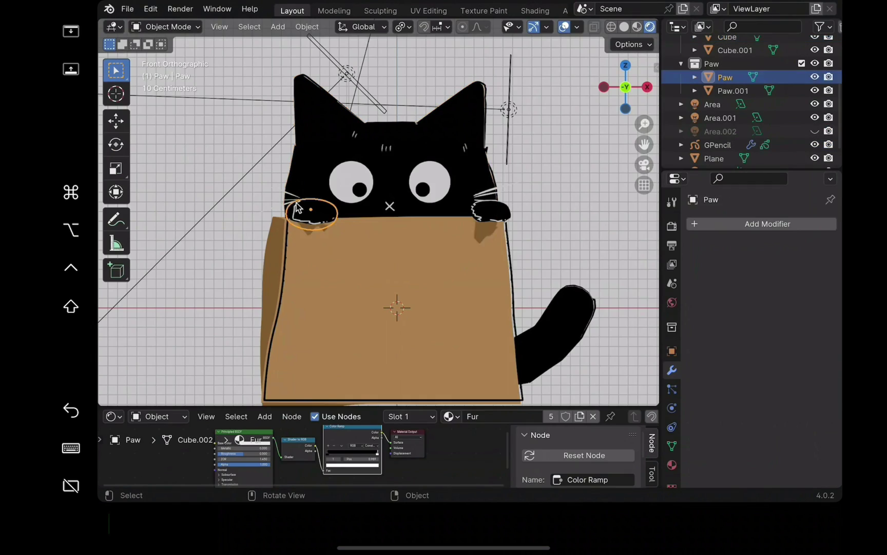
Step: Hide both paw objects, Paw and Paw.001
key(h)
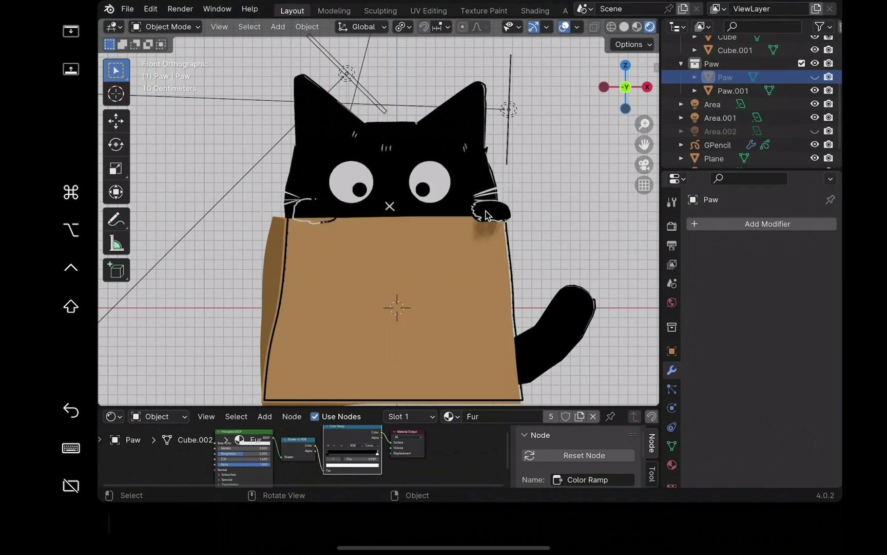
click(489, 210)
key(h)
Step: Select the GPencil object and switch it to Draw Mode
click(498, 179)
click(512, 284)
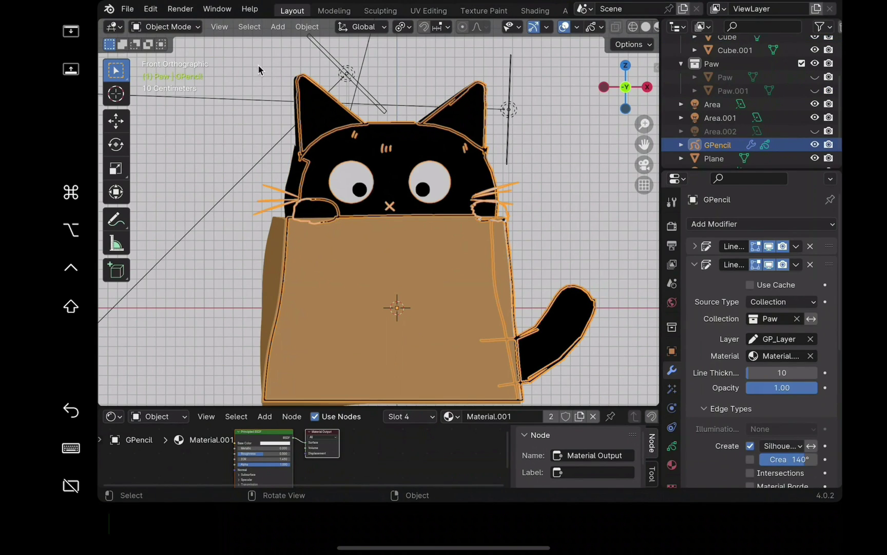
click(165, 26)
click(170, 89)
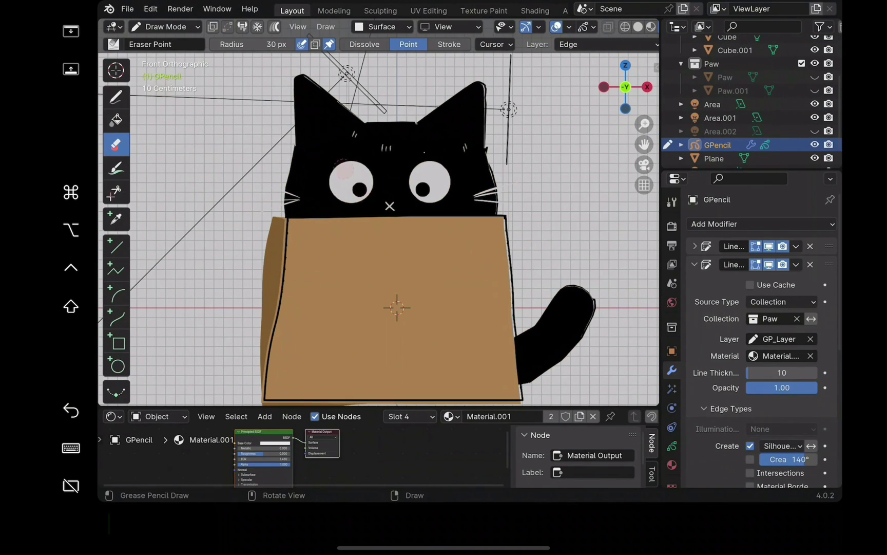
Step: Lock the Edge and Features Grease Pencil layers
click(671, 445)
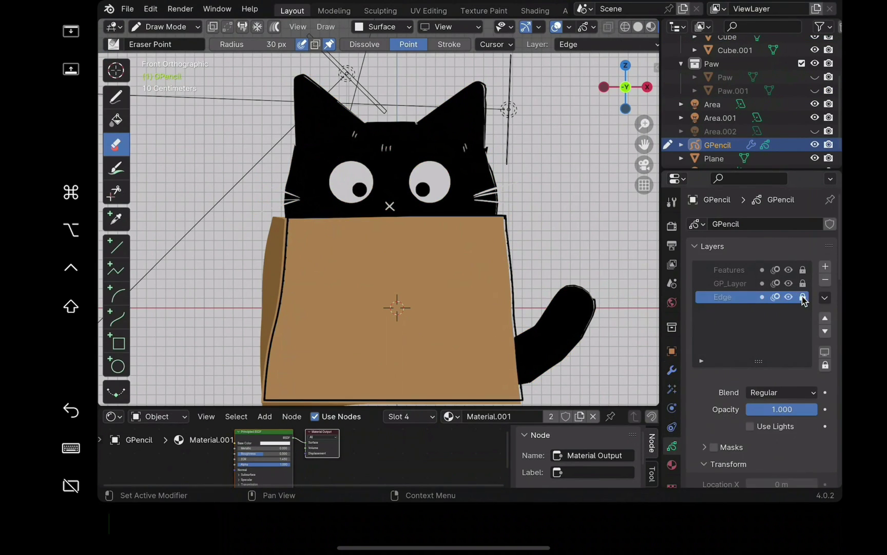
click(802, 296)
click(723, 270)
click(803, 270)
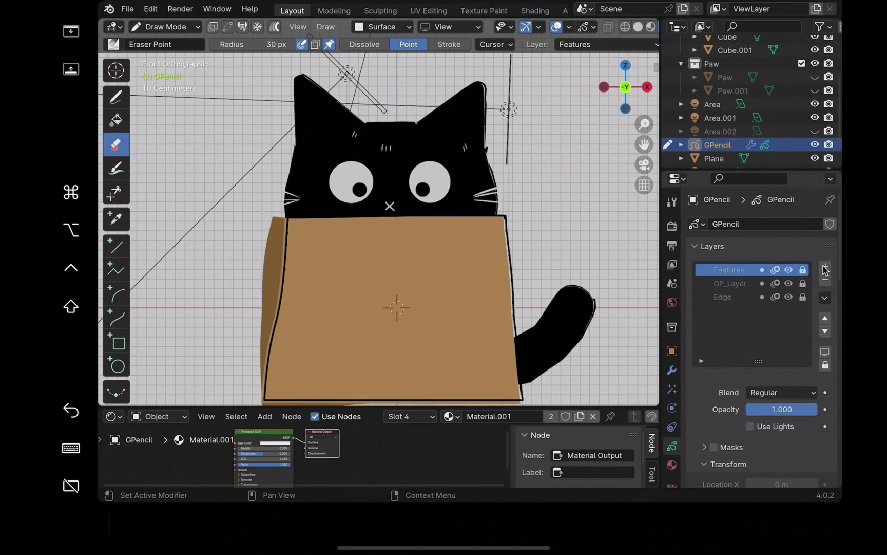
Step: Add a new Grease Pencil layer and name it Fur
click(825, 266)
click(723, 310)
double_click(722, 271)
text(Fur)
key(Return)
double_click(744, 270)
text(Fy)
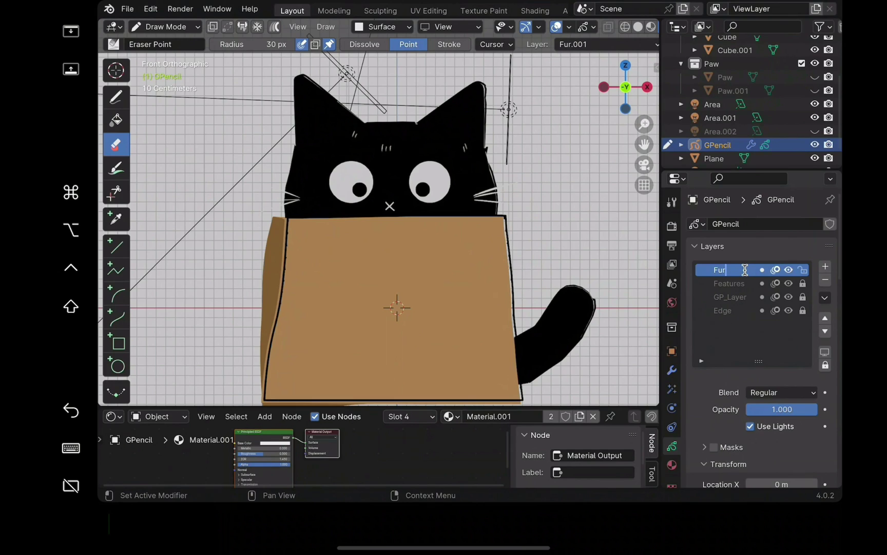
Step: Choose the Eyes material for the Draw tool and set the stroke placement to 3D Cursor
click(672, 465)
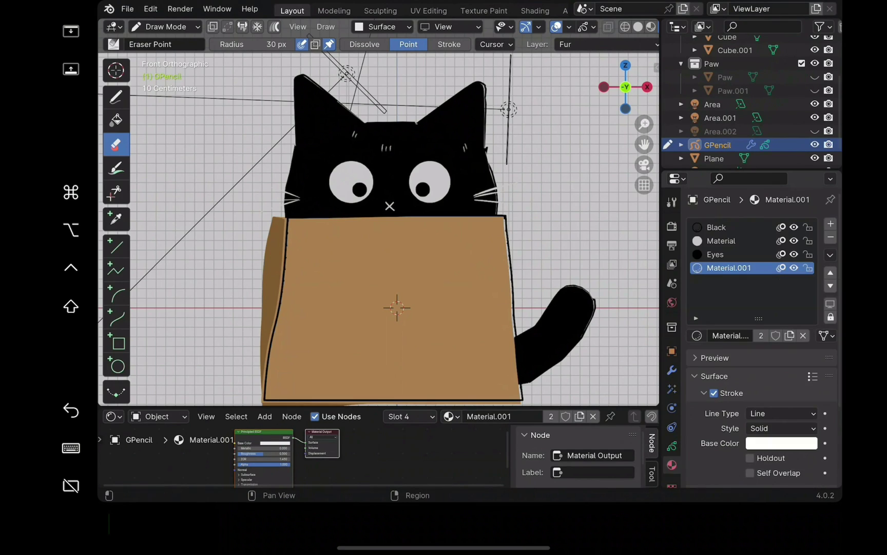
click(716, 254)
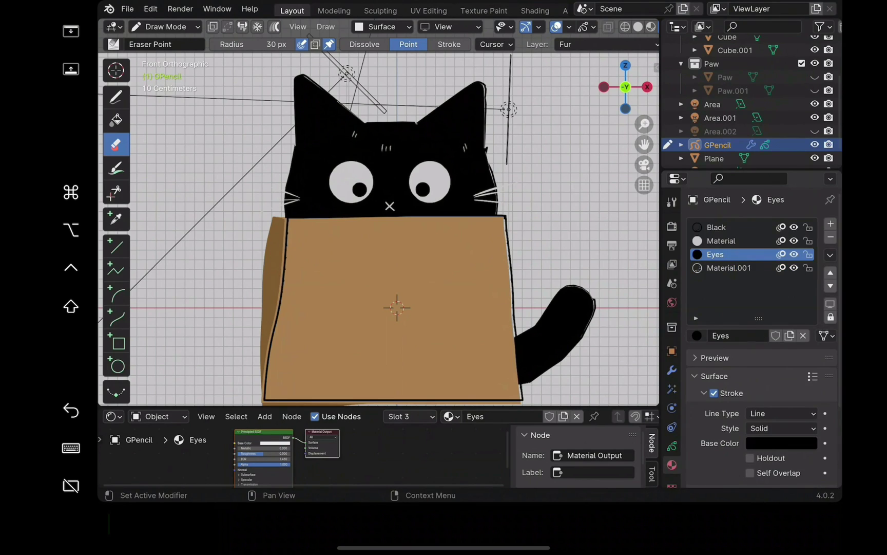
click(112, 99)
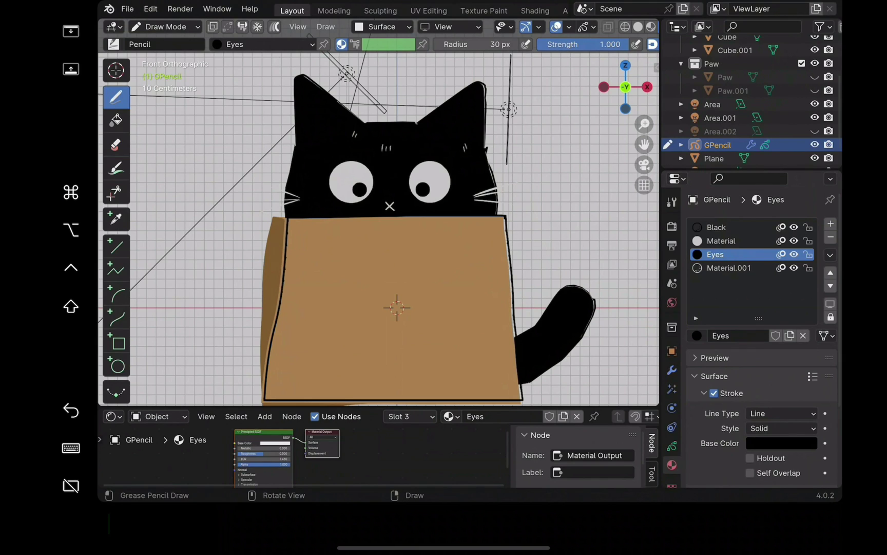
click(382, 26)
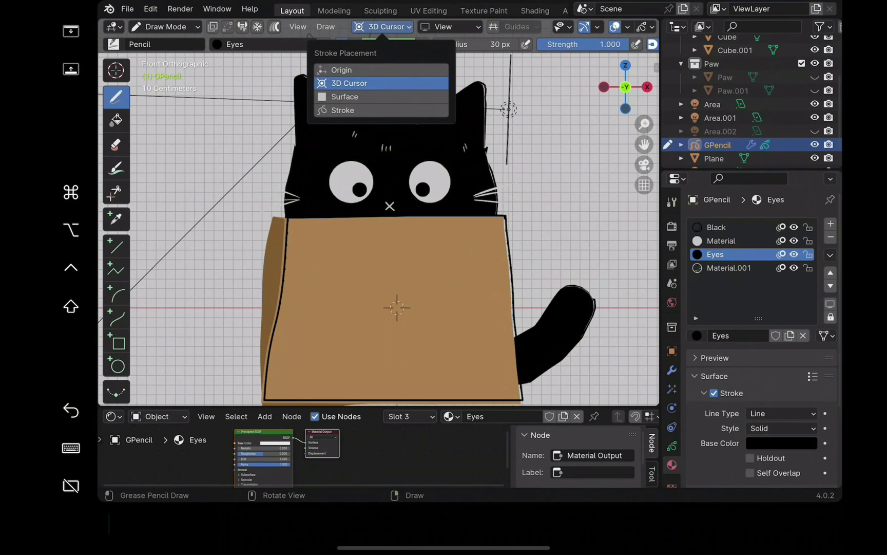
click(349, 83)
Step: Place the 3D cursor on the +X cheek and draw jagged black fur tufts along that side of the head
click(116, 70)
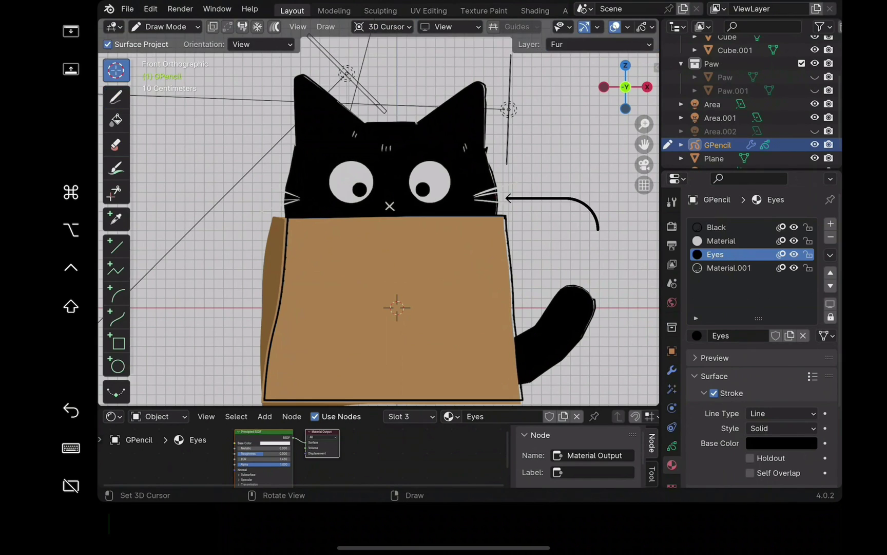
click(495, 197)
click(124, 102)
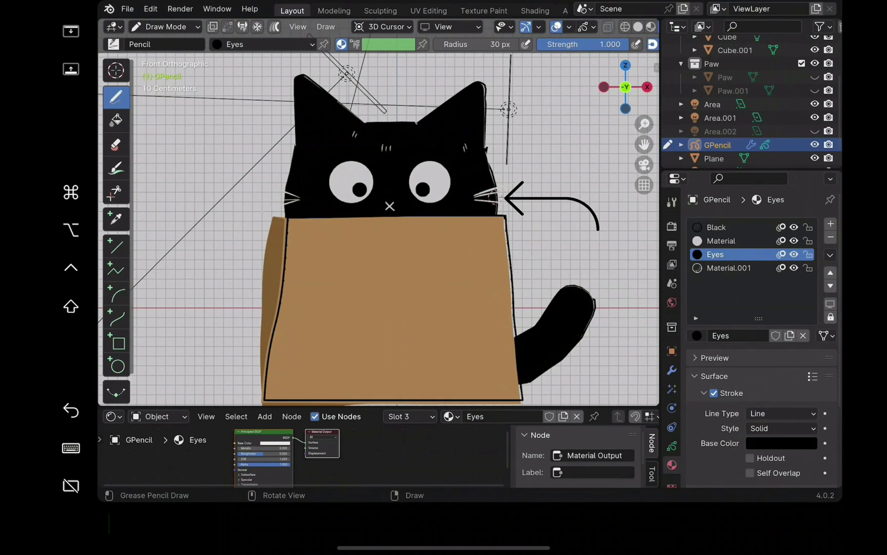
mouse_move(491, 166)
mouse_down()
mouse_move(543, 167)
mouse_move(504, 185)
mouse_move(508, 205)
mouse_move(494, 216)
mouse_up()
key(ctrl+z)
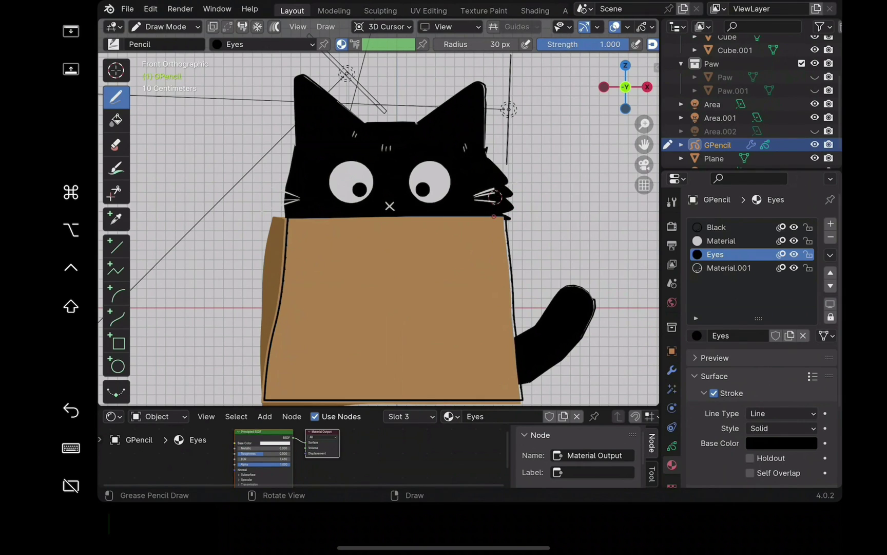
Step: Place the 3D cursor on the -X cheek and draw matching black fur tufts along that side in front view
click(309, 194)
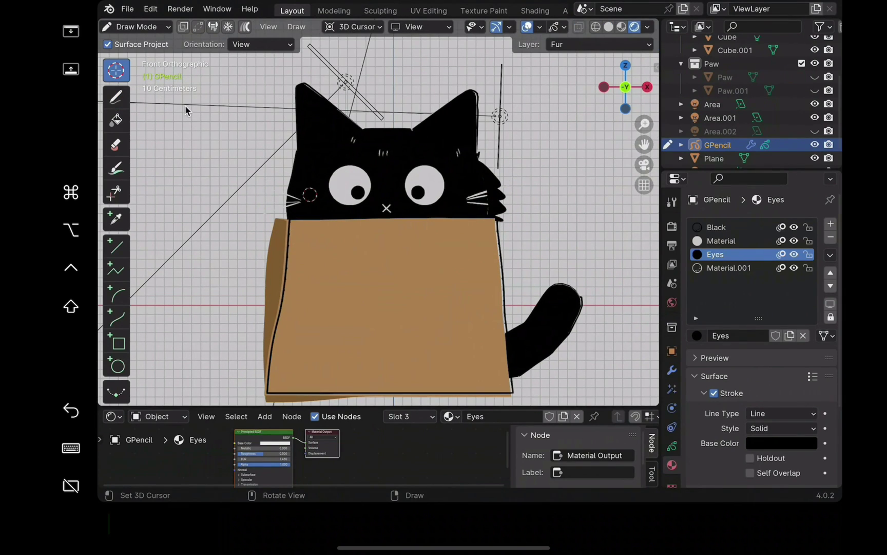
middle_drag(298, 192, 328, 222)
click(325, 232)
click(116, 98)
key(KP_1)
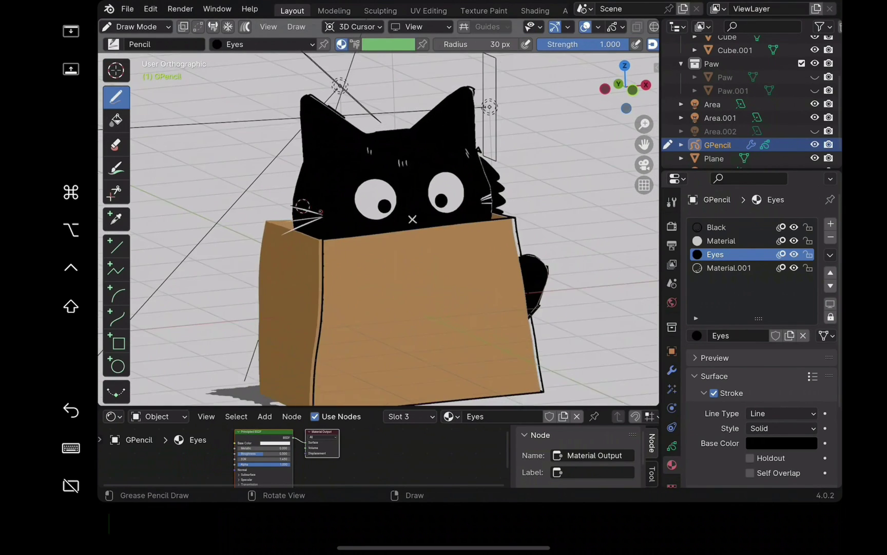
mouse_move(287, 171)
mouse_down()
mouse_move(268, 202)
mouse_move(283, 214)
mouse_up()
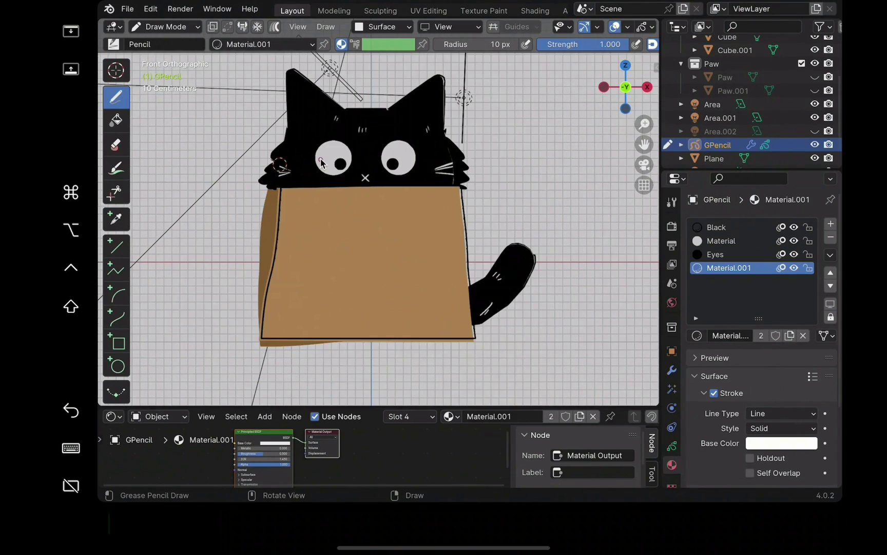
Step: Set the brush radius to 20 px with the Eyes material and draw jagged black fur tufts along both edges of the tail
scroll(545, 198, up, 3)
scroll(545, 198, right, 5)
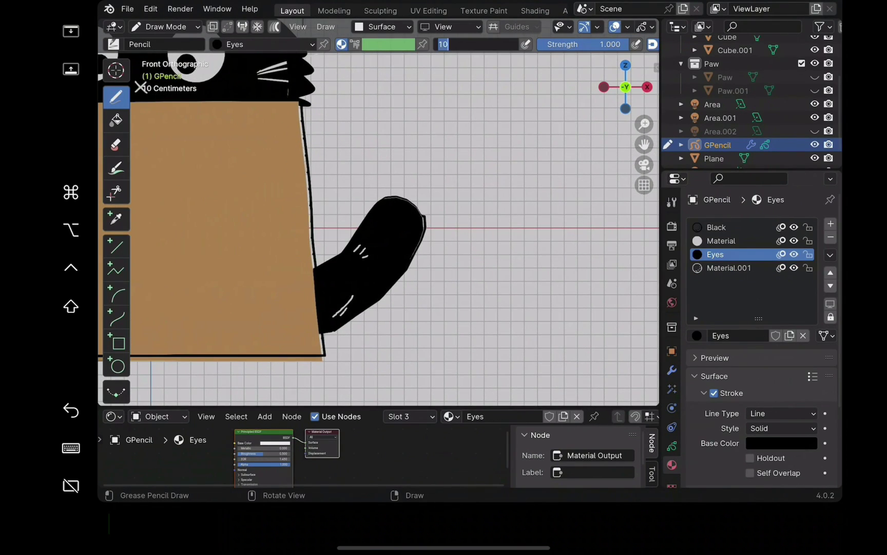
text(20)
key(Return)
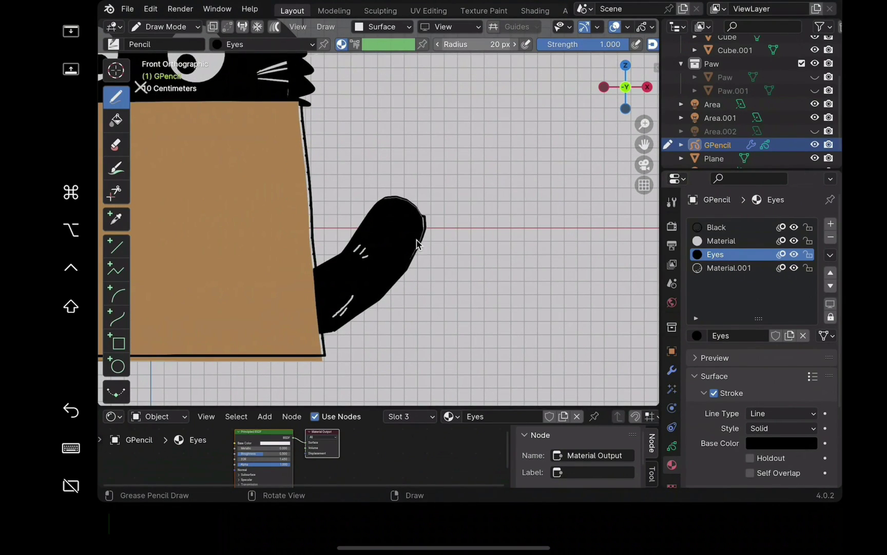
mouse_move(417, 244)
mouse_down()
mouse_move(407, 279)
mouse_move(353, 328)
mouse_move(324, 329)
mouse_up()
drag(417, 259, 384, 284)
drag(341, 249, 346, 263)
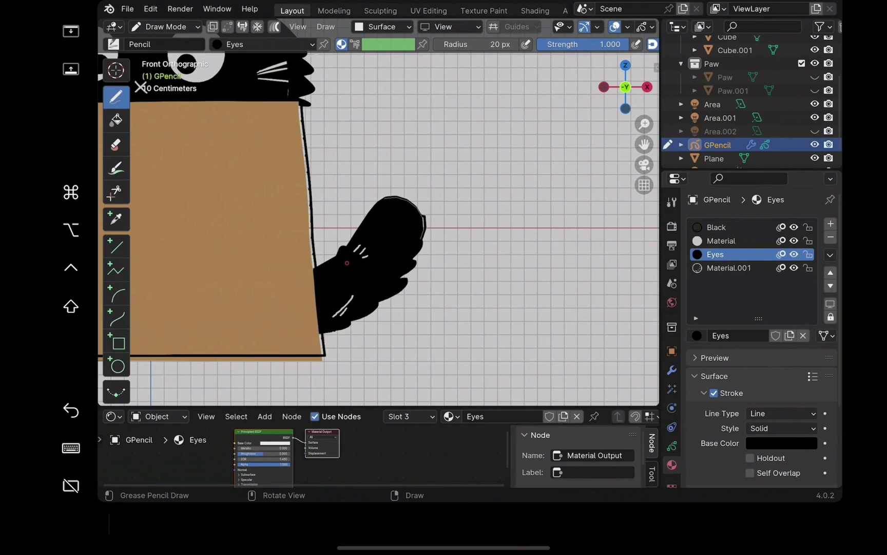
Step: Draw small black fur tufts along the top of the head between the ears
scroll(328, 202, up, 10)
scroll(328, 202, down, 5)
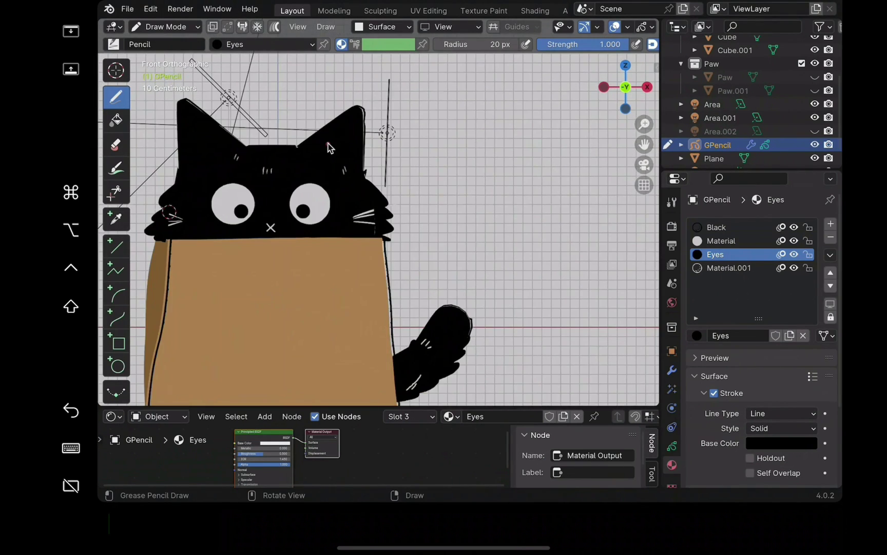
drag(254, 144, 274, 149)
drag(260, 142, 273, 148)
scroll(169, 212, up, 4)
Step: Add a new Grease Pencil material slot and material, and set its stroke base color to dark brown
click(745, 268)
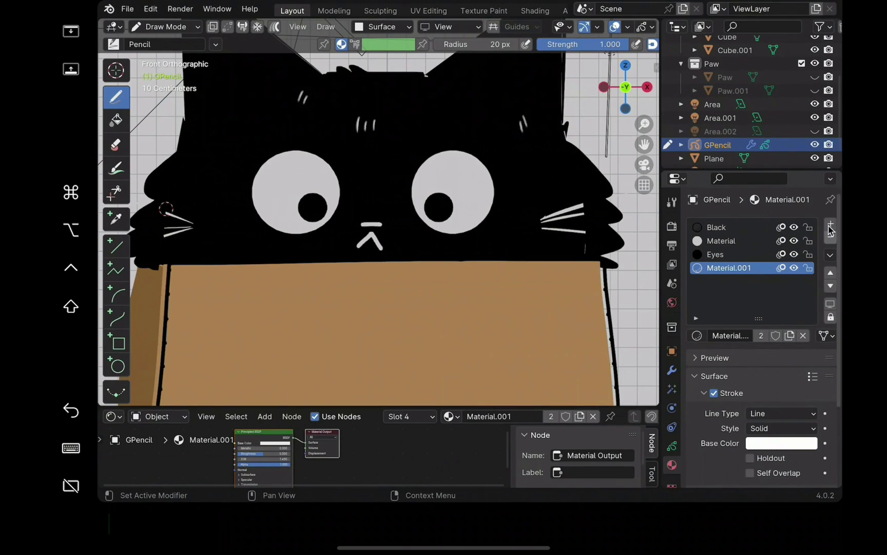
click(830, 224)
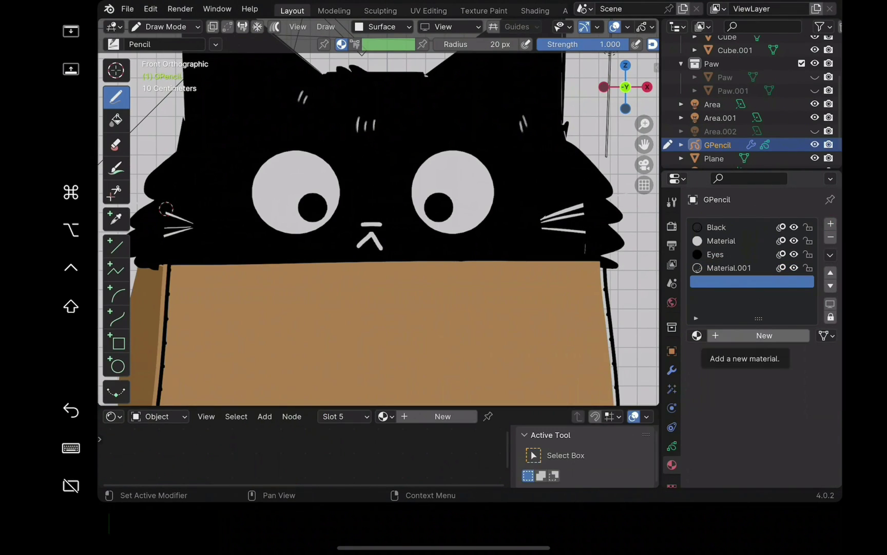
click(764, 335)
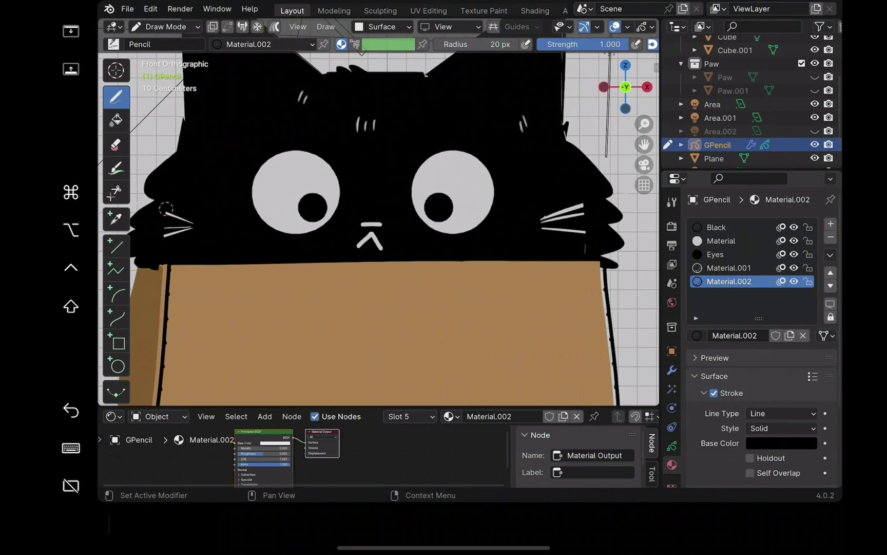
click(781, 443)
click(805, 312)
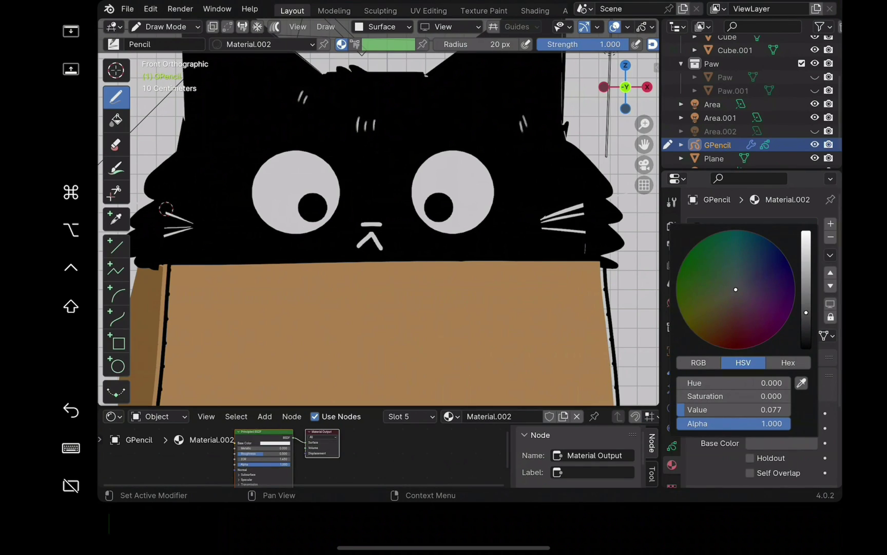
drag(736, 304, 719, 327)
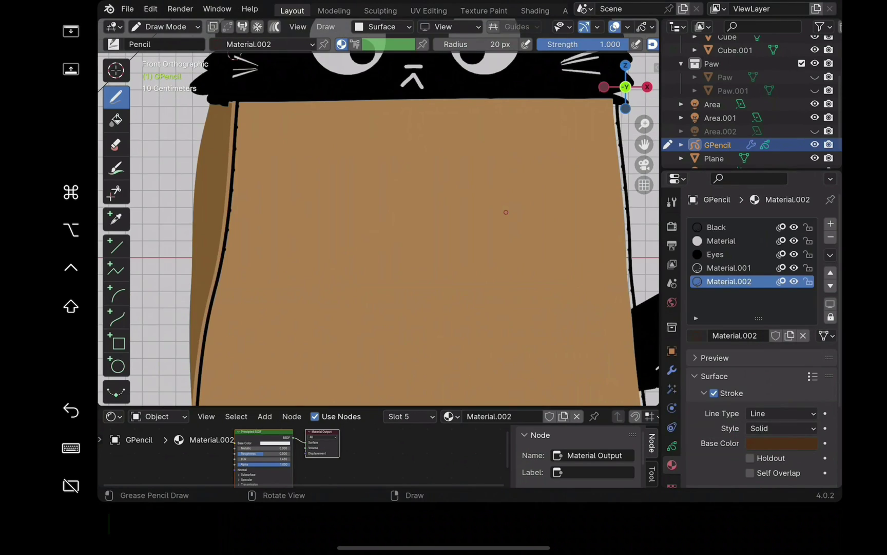
Step: Turn on pen pressure for the brush radius, lower the strength to 0.717, and undo the test mark
click(526, 44)
drag(603, 44, 584, 44)
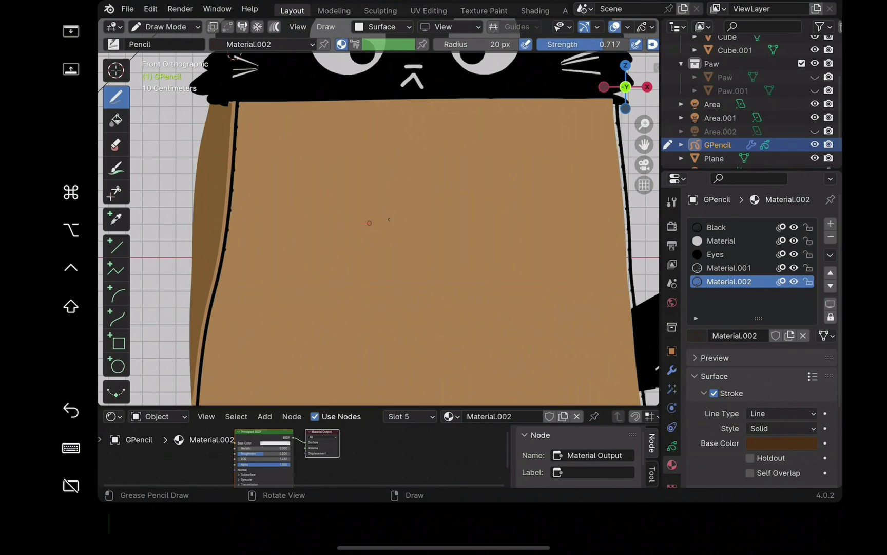
key(super+z)
Step: In right view, draw thin brown crease lines from the middle of the bag's side toward its lower corners, undoing the misdrawn one
middle_drag(342, 364, 405, 324)
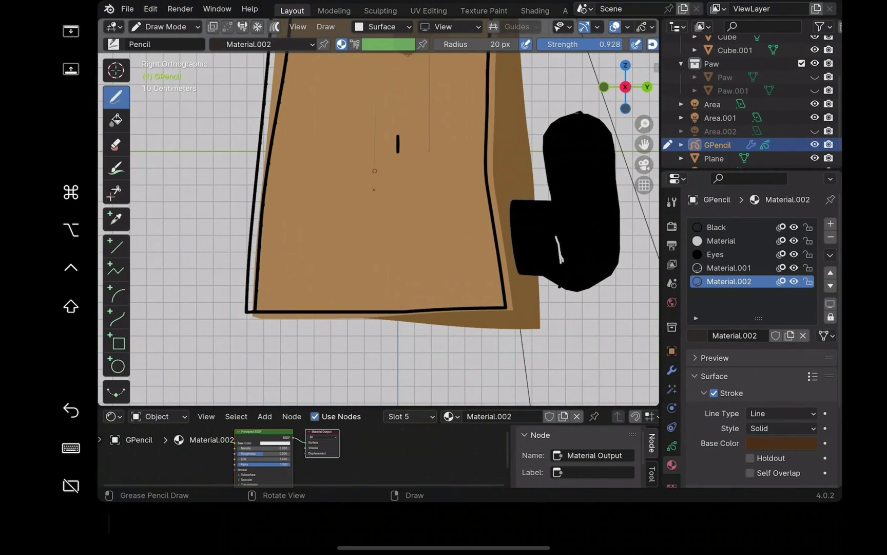
drag(373, 205, 253, 316)
drag(375, 205, 501, 307)
key(ctrl+z)
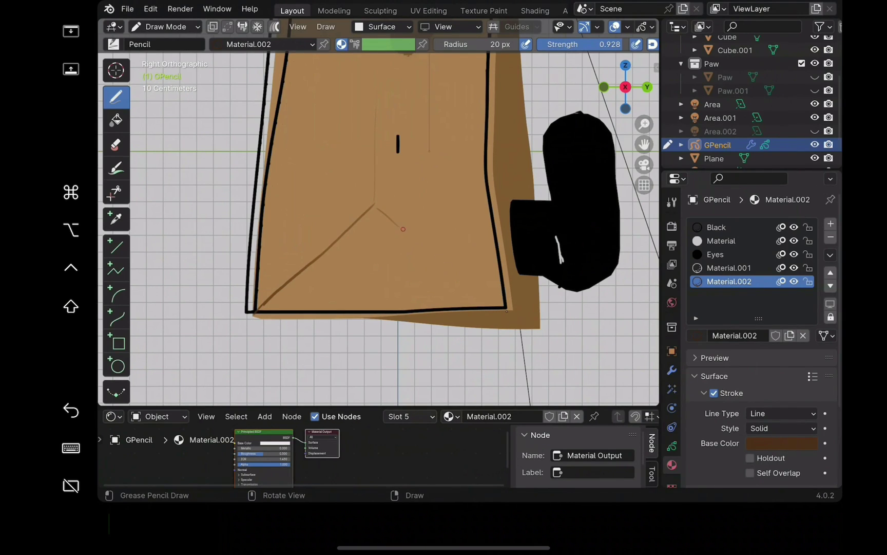
Step: In camera view, set the brush radius to 50 px and strength to 0.645, and draw brown shading near the bag side's lower corner
key(KP_0)
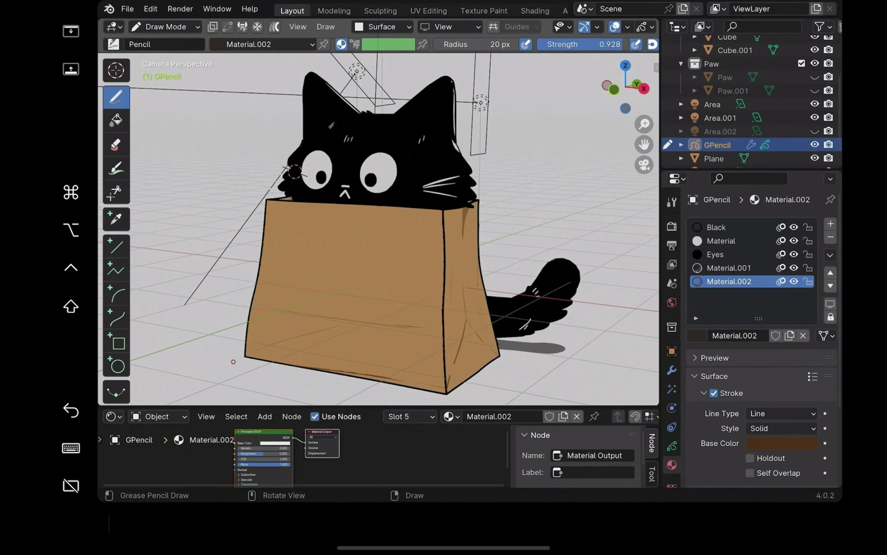
drag(617, 44, 591, 45)
drag(475, 45, 492, 45)
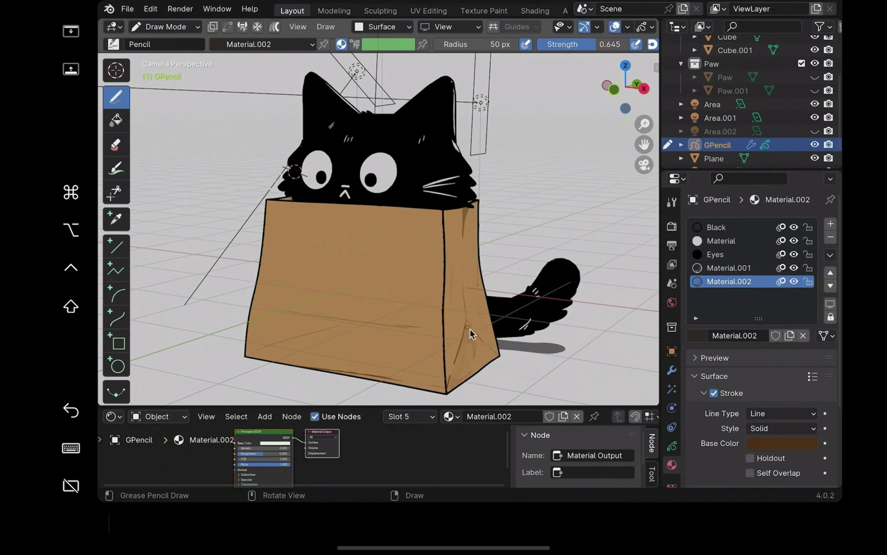
drag(476, 345, 483, 359)
Step: Clean up the corner shading with the Eraser and redraw it with pen pressure for the radius turned off
click(116, 144)
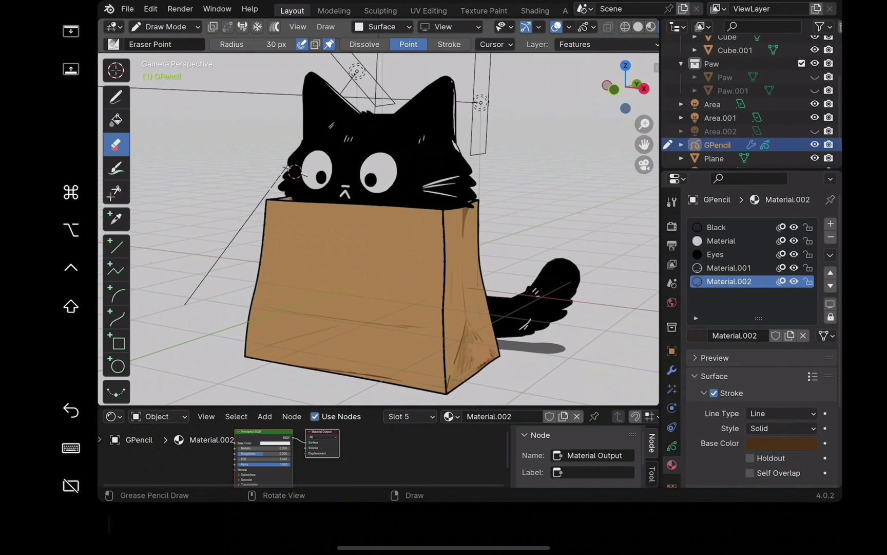
click(116, 97)
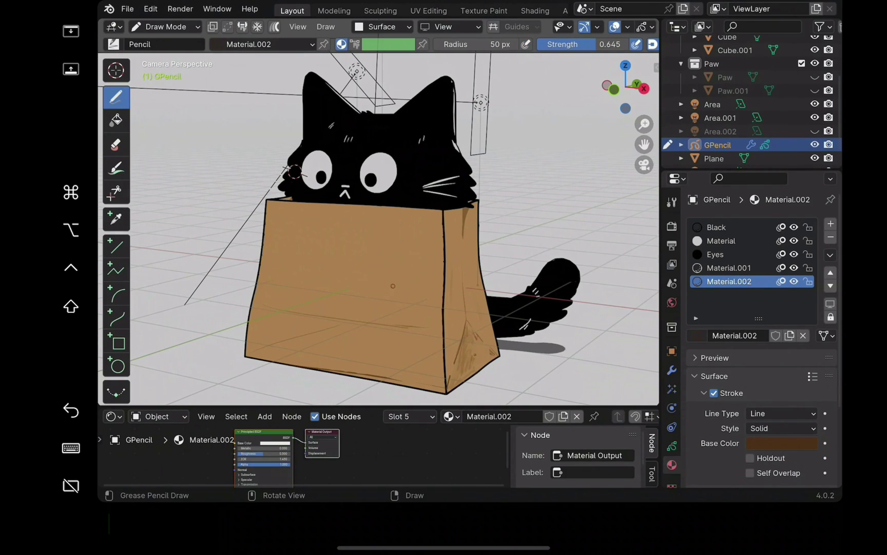
mouse_move(472, 340)
mouse_down()
mouse_move(492, 355)
mouse_move(457, 370)
mouse_move(484, 349)
mouse_move(494, 355)
mouse_up()
click(525, 44)
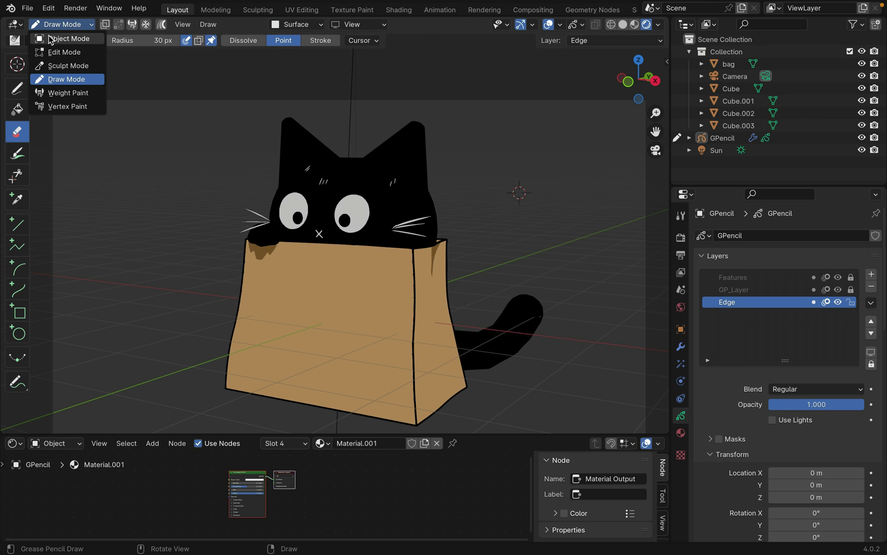
Step: Switch to Object Mode and show the World node tree in the shader editor
click(51, 37)
click(55, 442)
click(77, 483)
scroll(256, 481, up, 3)
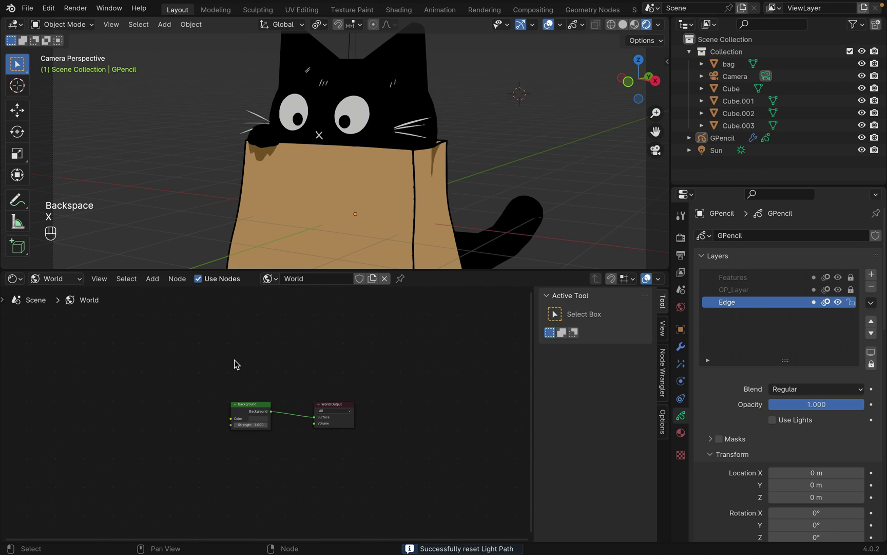
Step: Add a Light Path node above the Background node
key(shift+a)
click(236, 363)
text(light)
click(274, 382)
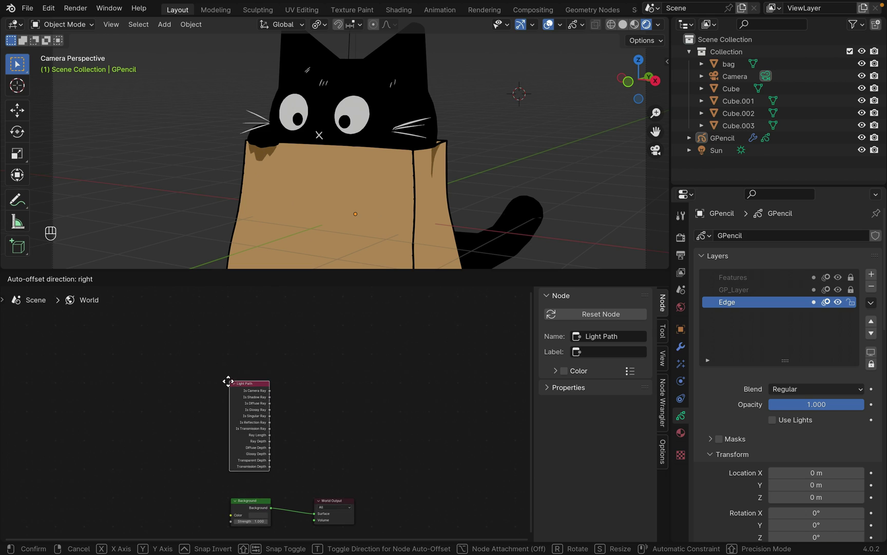
click(230, 391)
Step: Duplicate the Background node and place the copy beneath the original
scroll(230, 388, down, 5)
click(247, 364)
key(shift+d)
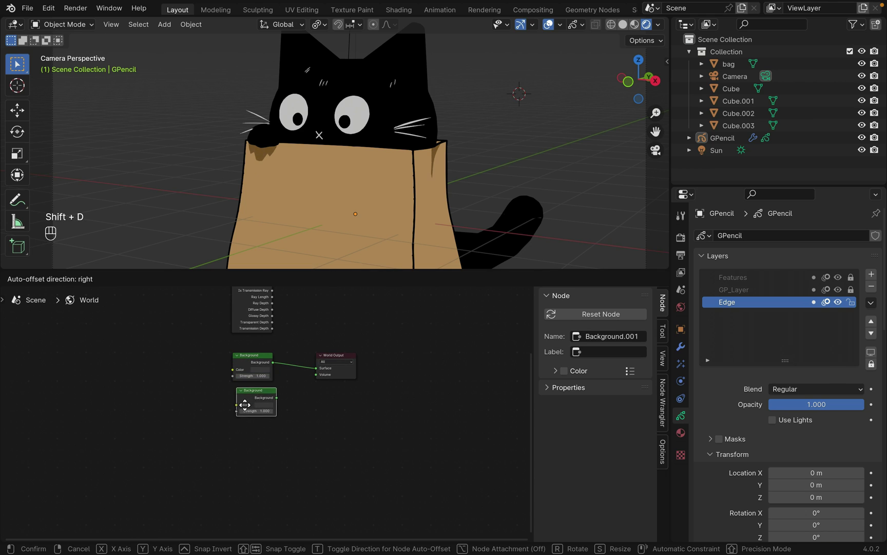
click(244, 410)
Step: Add a Mix Shader node on the link between the Background and World Output nodes
key(shift+a)
text(mix)
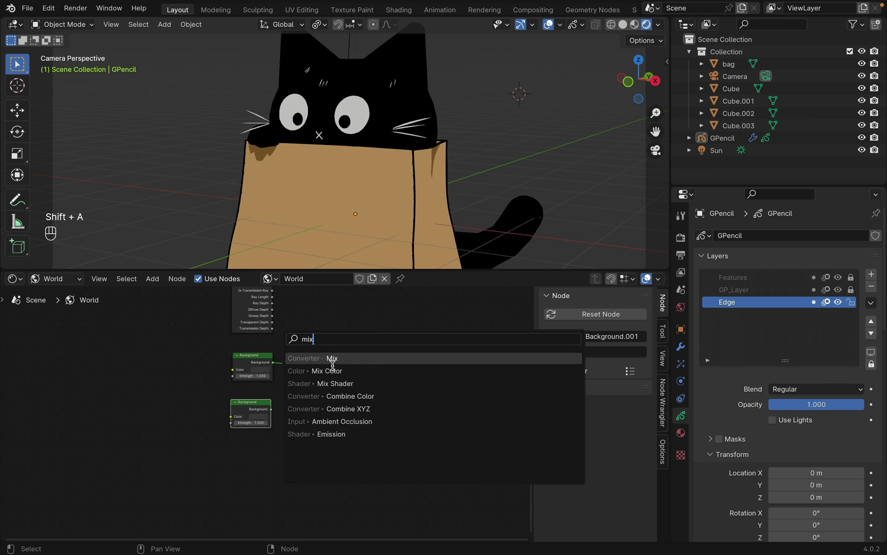
click(298, 384)
click(277, 340)
Step: Connect Is Camera Ray to the Mix Shader's Fac and the second Background to its free Shader input, and make that Background white
scroll(280, 340, up, 5)
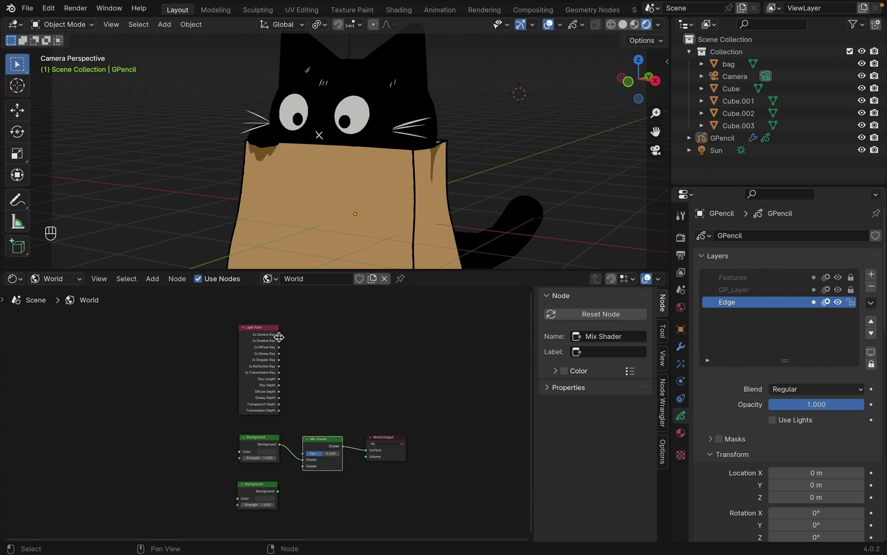
drag(278, 335, 303, 454)
drag(277, 491, 314, 409)
click(265, 498)
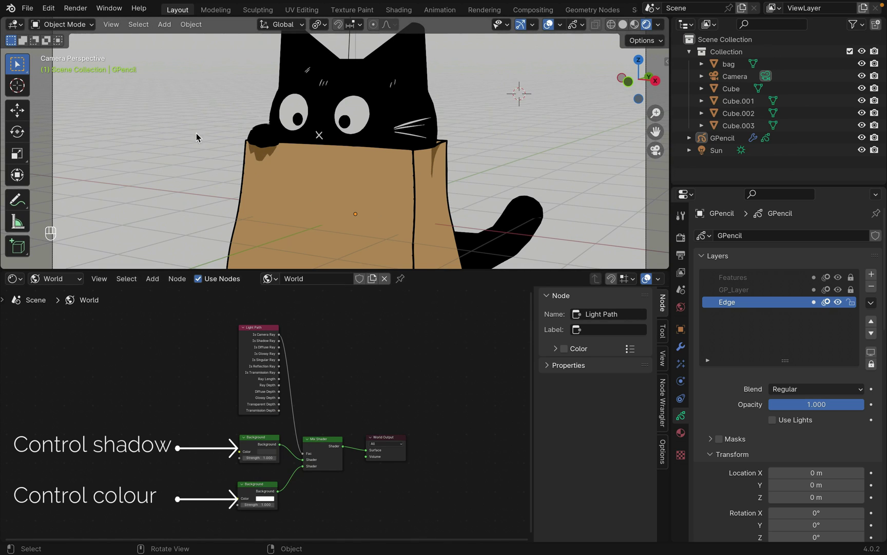
Step: Add a plane and move it along Z to the base of the bag as the ground
scroll(174, 109, down, 5)
key(shift+a)
mouse_move(333, 166)
click(411, 166)
key(g)
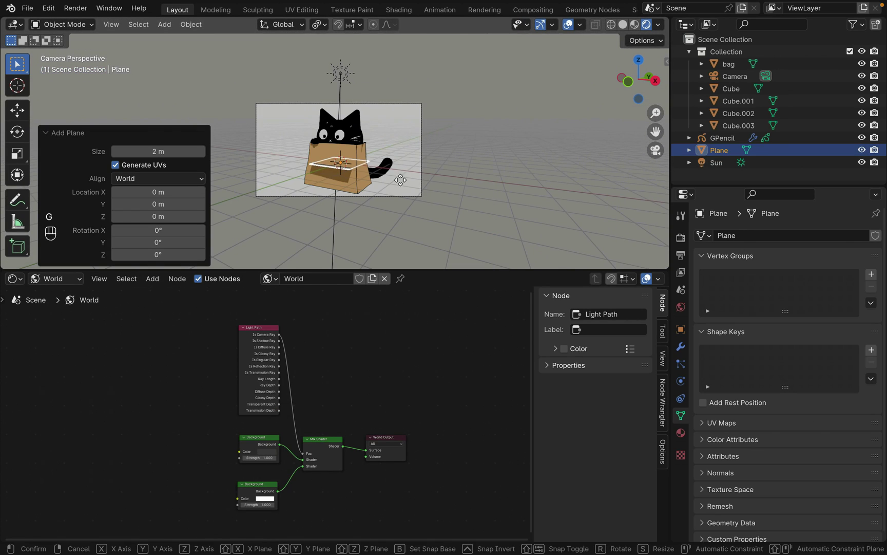
key(z)
click(399, 223)
middle_drag(399, 223, 392, 150)
key(g)
key(z)
click(442, 23)
Step: Enlarge the 3D view, scale the ground plane by 5.019, and return to the camera view
drag(457, 270, 461, 455)
key(s)
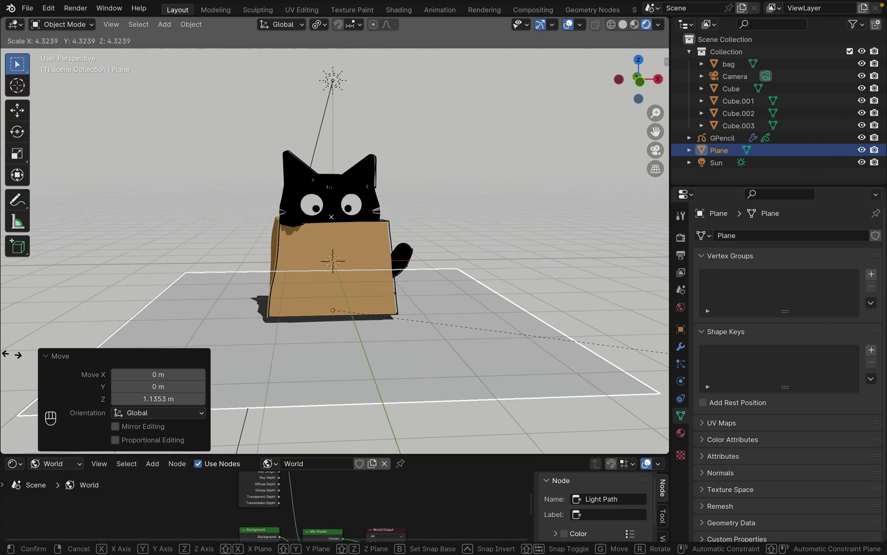
click(508, 285)
key(KP_0)
Step: Assign the existing brown toon material to the plane, make it an independent copy, and rename it Ground
click(55, 463)
click(55, 437)
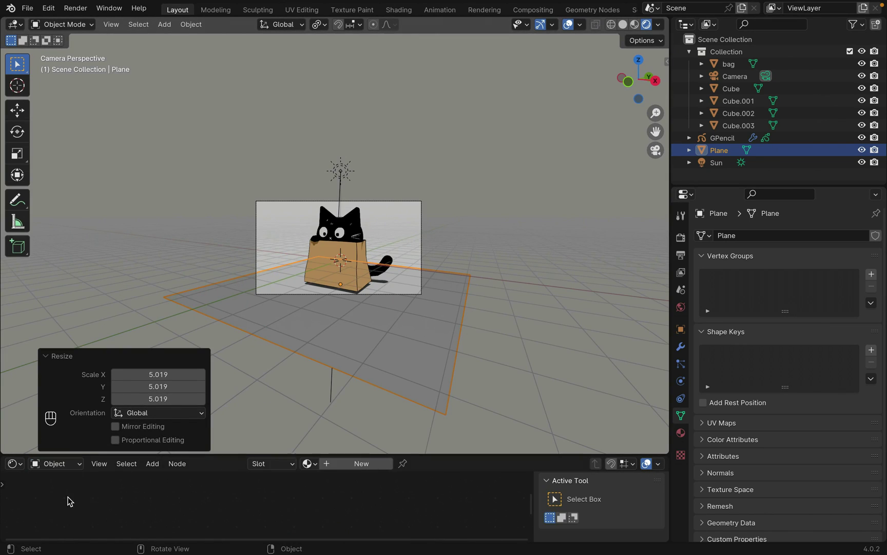
click(306, 463)
click(329, 323)
click(437, 463)
double_click(349, 463)
text(Ground)
key(Return)
drag(353, 454, 354, 375)
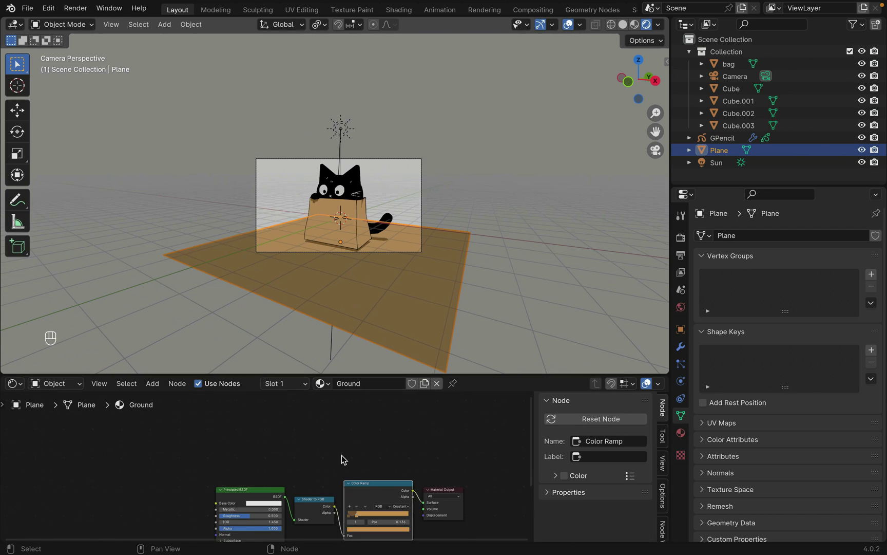
Step: Set the Ground material's light Color Ramp stop to white with saturation 0 and value 1
middle_drag(343, 460, 349, 404)
click(383, 434)
text(0)
key(Return)
double_click(391, 414)
text(0)
key(Return)
double_click(392, 420)
text(1)
key(Return)
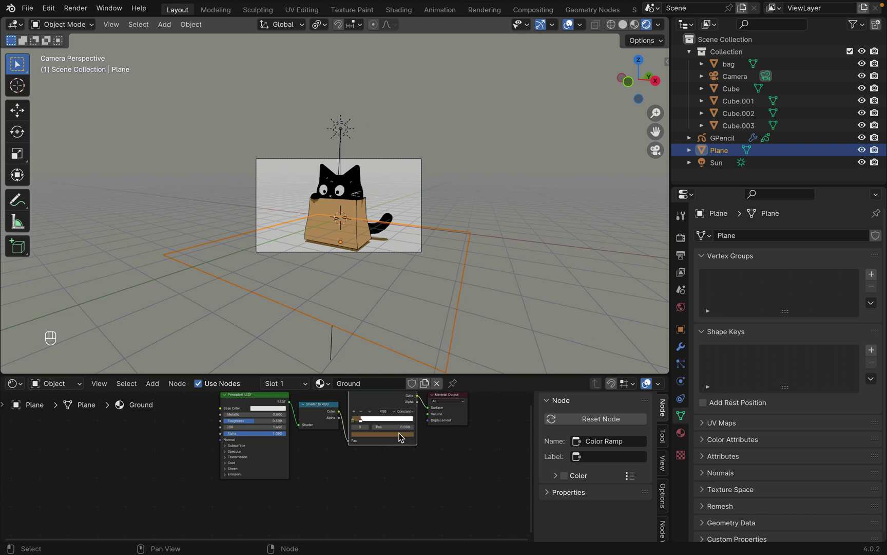
Step: Change the Ground Color Ramp's brown shadow stop to dark grey and fine-tune the light stop's brightness
click(406, 434)
click(410, 409)
click(407, 418)
click(403, 434)
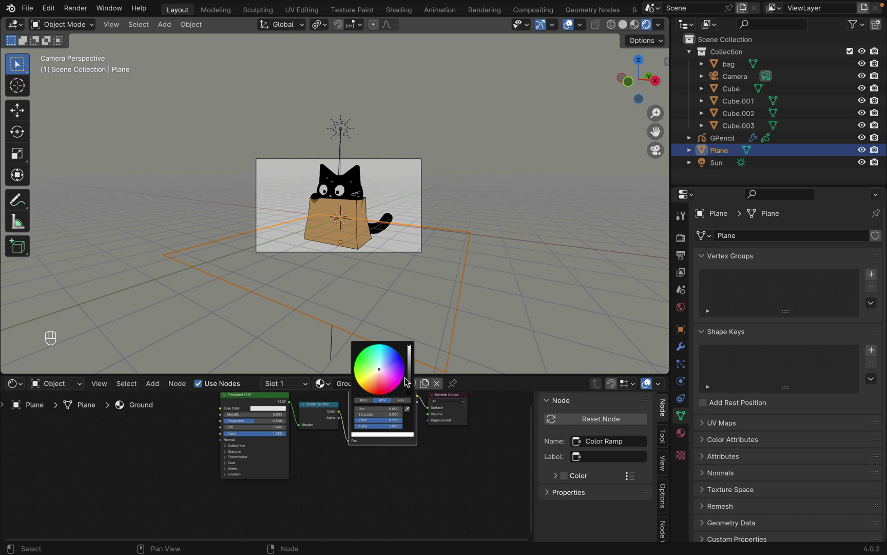
drag(409, 373, 411, 380)
click(405, 362)
scroll(352, 194, up, 3)
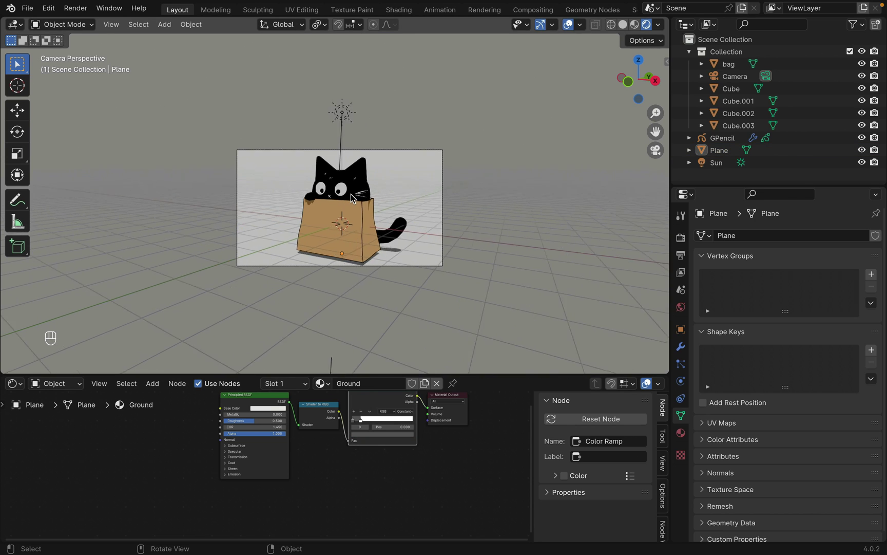
middle_click(352, 194)
scroll(351, 194, down, 1)
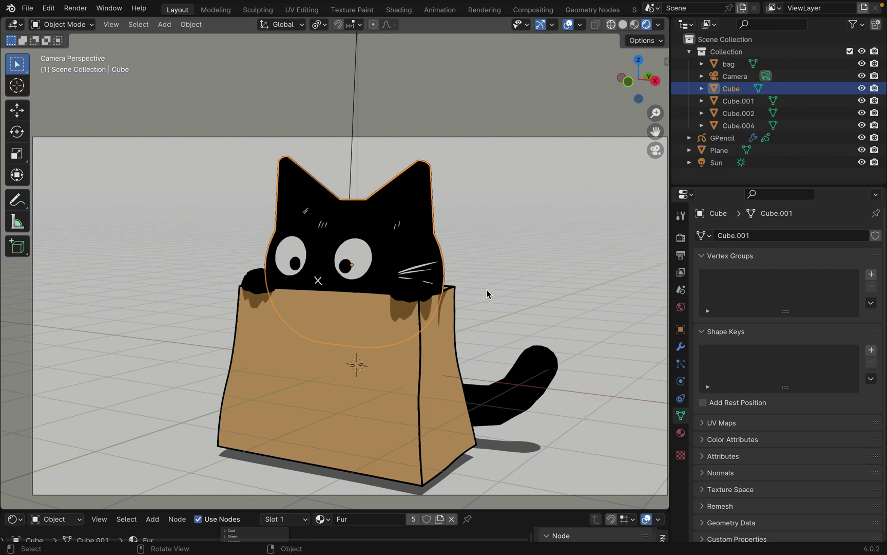
Step: Select both ear tips of the head mesh in Edit Mode, scale them about 2.1 along Y, and return to Object Mode in camera view
key(KP_1)
key(shift+z)
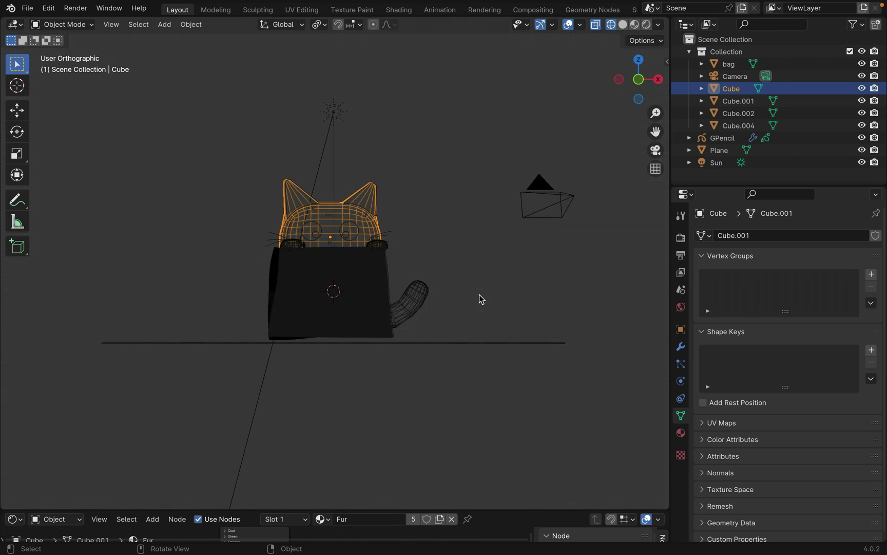
scroll(355, 154, up, 2)
key(Tab)
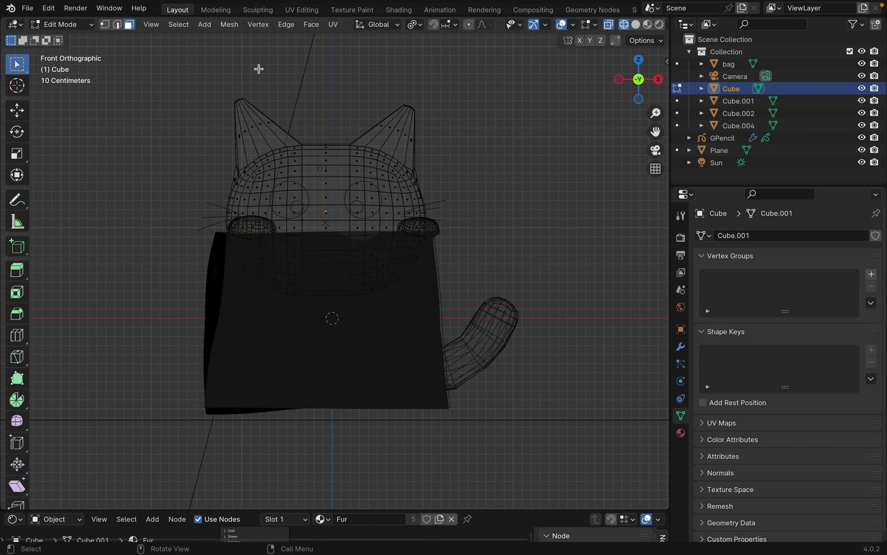
drag(214, 78, 251, 115)
shift+drag(400, 79, 422, 128)
middle_drag(422, 129, 457, 133)
key(s)
key(y)
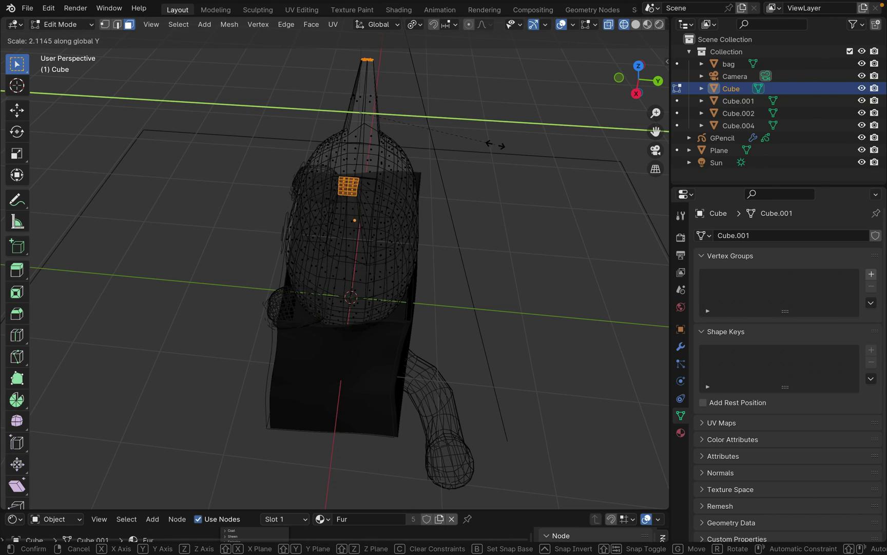
click(491, 143)
key(KP_0)
key(shift+z)
key(Tab)
Step: Add an area light, move it beside the cat's left ear in front view, and rotate it
key(shift+a)
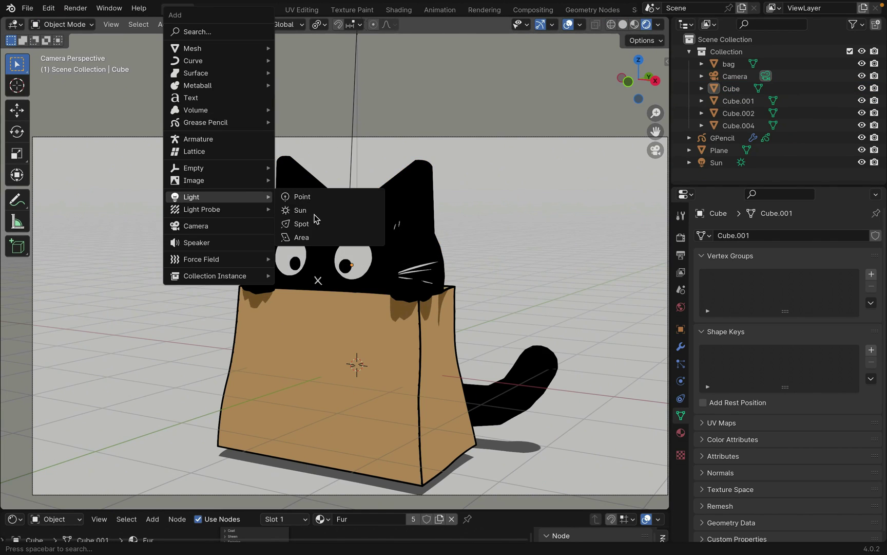
click(295, 238)
key(KP_1)
key(g)
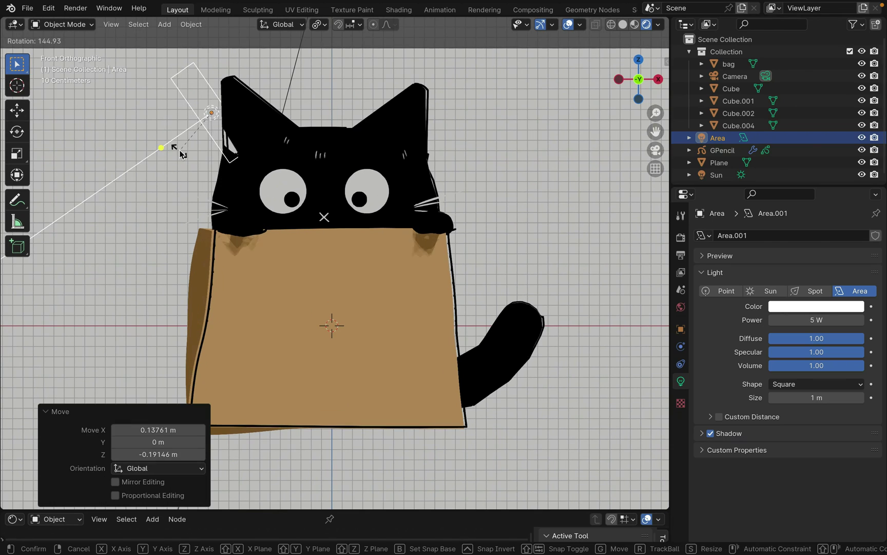
click(204, 167)
Step: Position and angle an area light on the opposite side of the cat's head and set its power to 2 W
key(g)
click(410, 114)
key(r)
click(538, 138)
double_click(836, 321)
text(2)
key(Return)
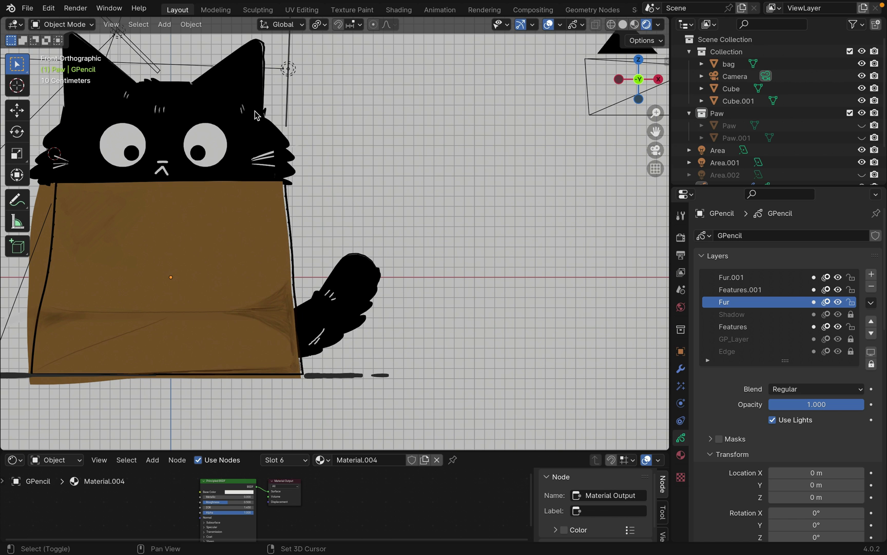
Step: Add an armature, move it down inside the bag to the tail's base, and enable In Front display
key(shift+a)
click(245, 222)
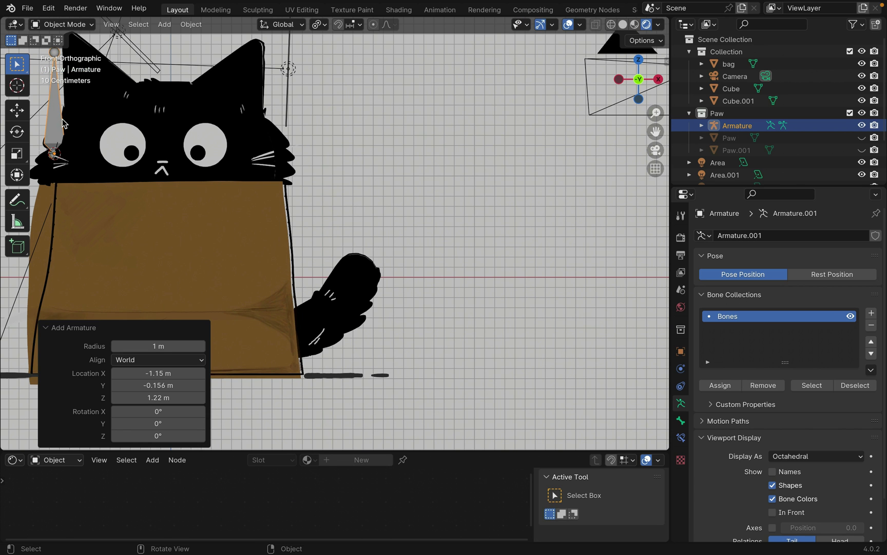
key(g)
click(231, 315)
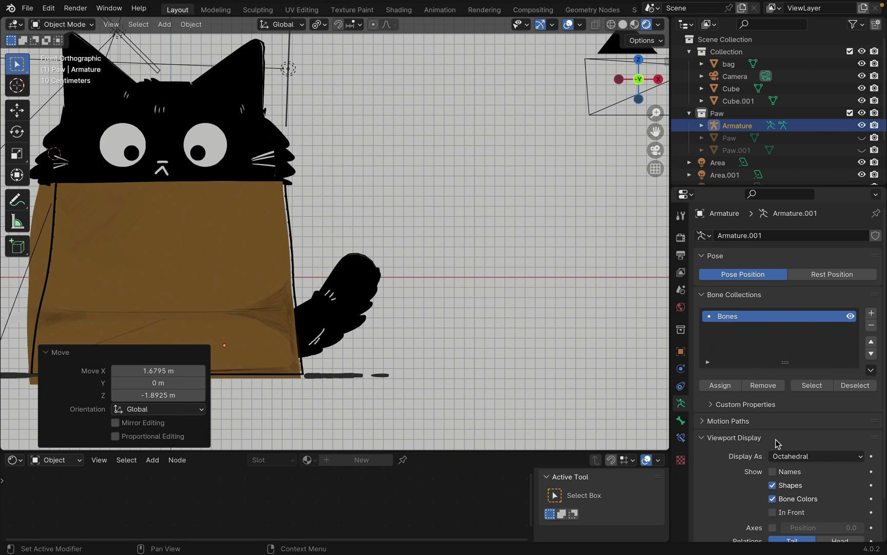
scroll(791, 461, down, 2)
click(773, 467)
Step: In Edit Mode, move the bone's tip toward the start of the tail, adjusting it in top view
key(Tab)
middle_drag(221, 206, 227, 237)
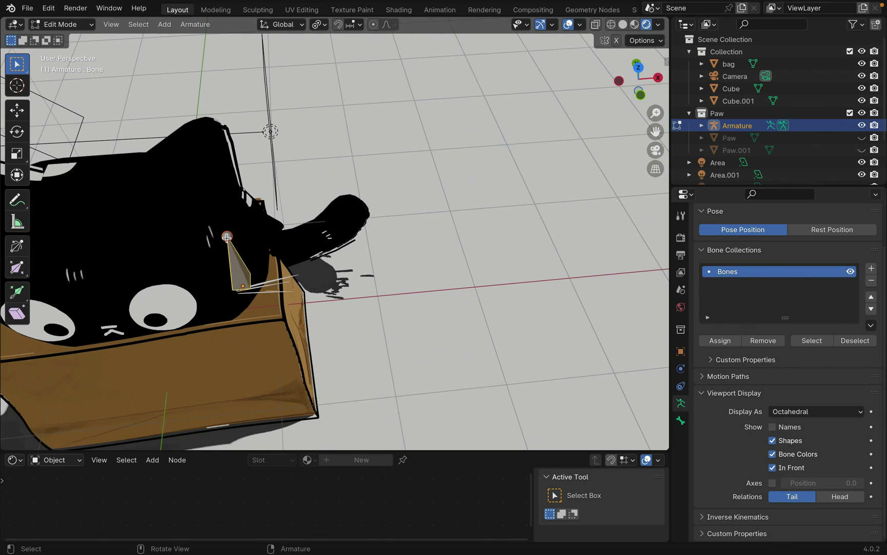
key(g)
click(260, 245)
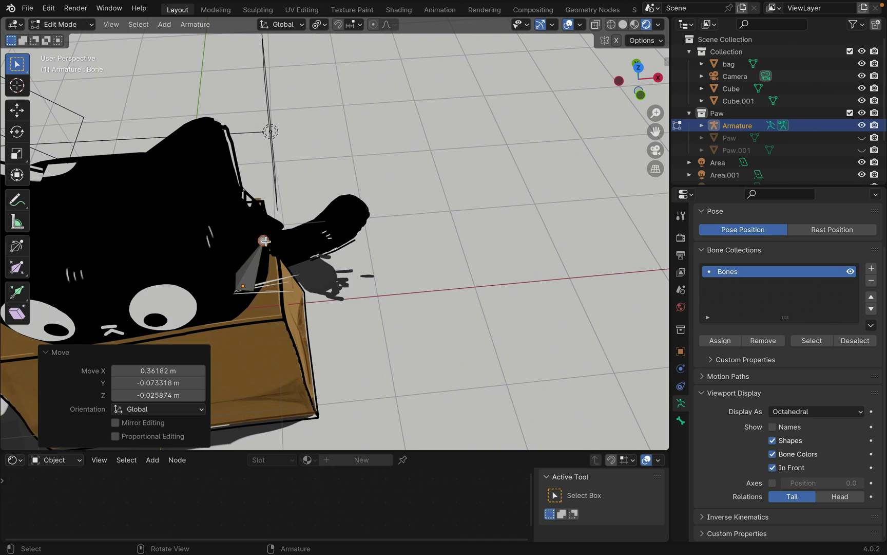
key(KP_7)
key(g)
click(259, 190)
Step: Extrude three more bones from the first bone's tip, following the tail in top view
key(e)
click(294, 175)
key(e)
click(337, 174)
key(e)
click(366, 185)
Step: In front view, lower the joint between the first two bones to the height of the tail's base
key(KP_0)
key(KP_1)
click(255, 247)
click(253, 247)
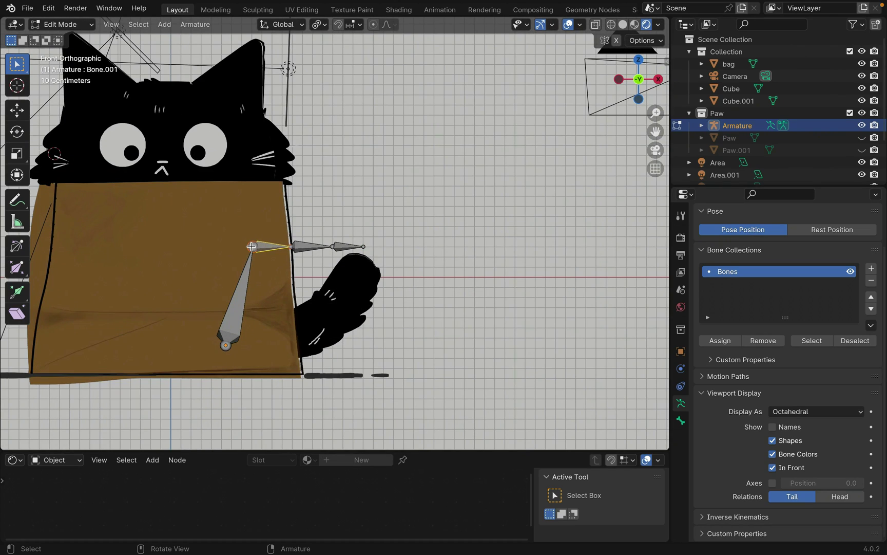
key(g)
key(z)
click(283, 372)
key(g)
click(300, 339)
Step: Move the remaining bone joints and the chain's end so the bones follow the tail's curve
click(290, 247)
key(g)
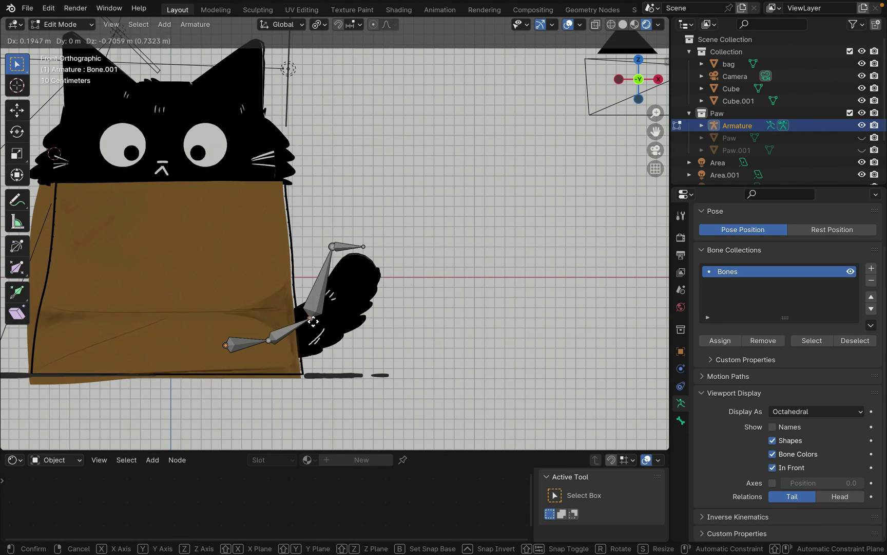
click(310, 331)
key(g)
click(339, 311)
click(364, 247)
key(g)
click(357, 284)
Step: Extrude one more bone to the tail tip and return to Object Mode
key(e)
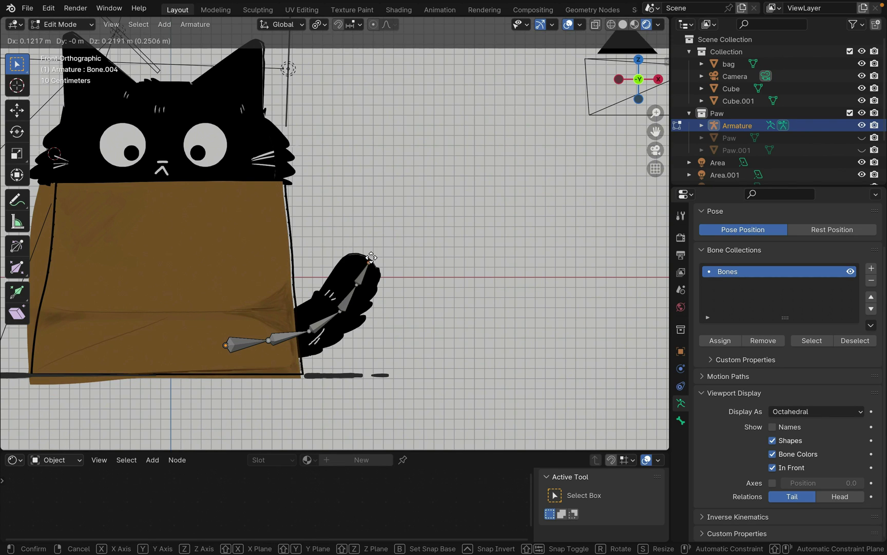
click(372, 256)
key(Tab)
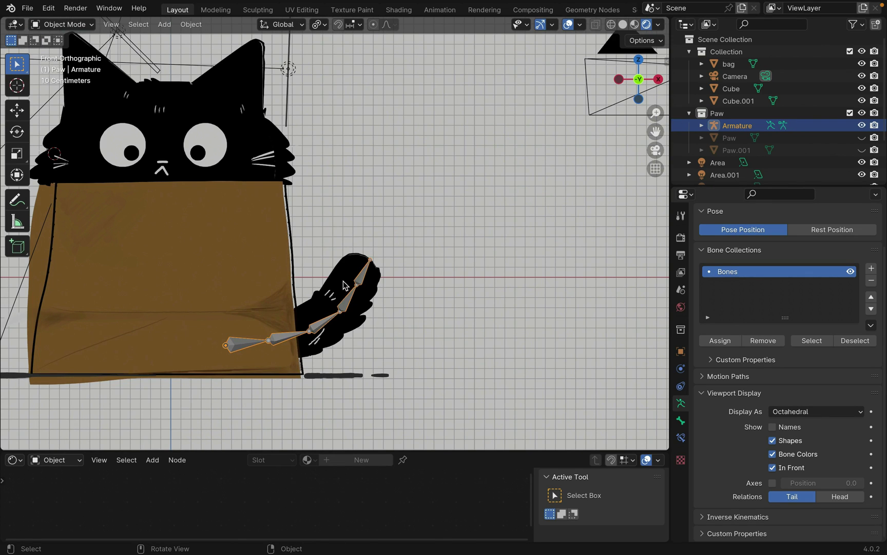
Step: Subdivide the whole tail mesh once in Edit Mode and return to Object Mode
click(344, 286)
key(Tab)
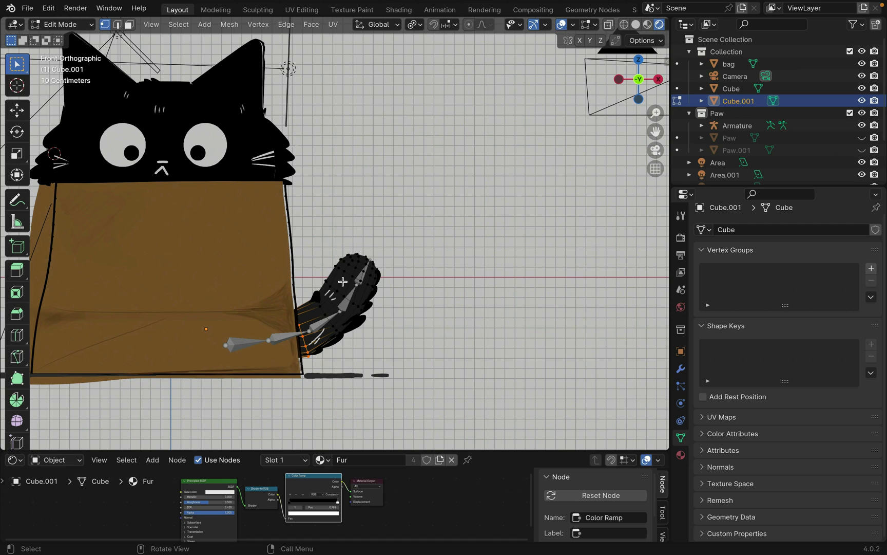
key(a)
right_click(343, 281)
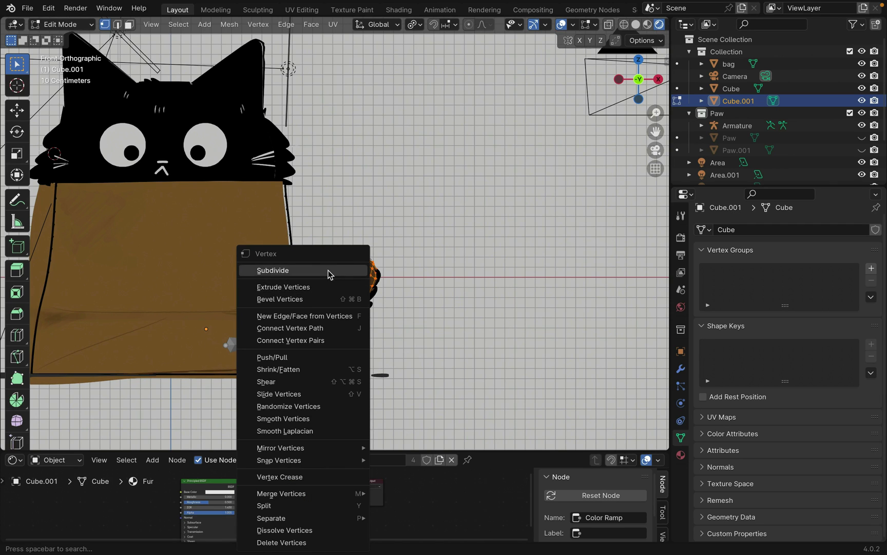
click(327, 270)
click(62, 24)
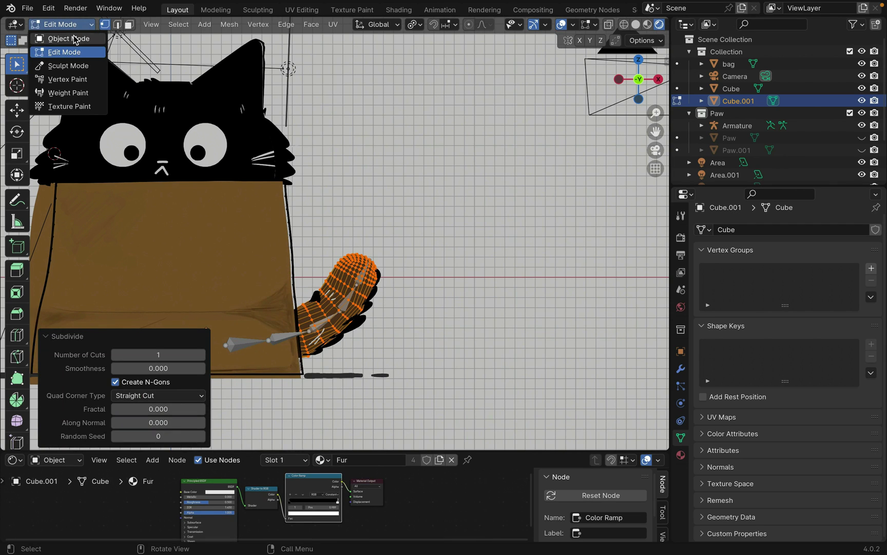
click(75, 40)
Step: Separate the tail's fur strokes from the Grease Pencil object by selected points, then leave Edit Mode
click(369, 309)
click(369, 310)
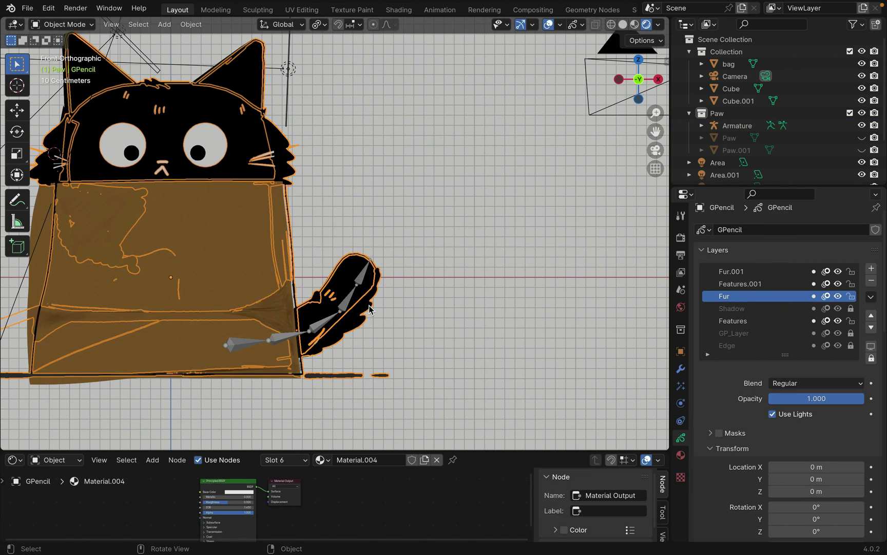
key(Tab)
drag(300, 232, 437, 359)
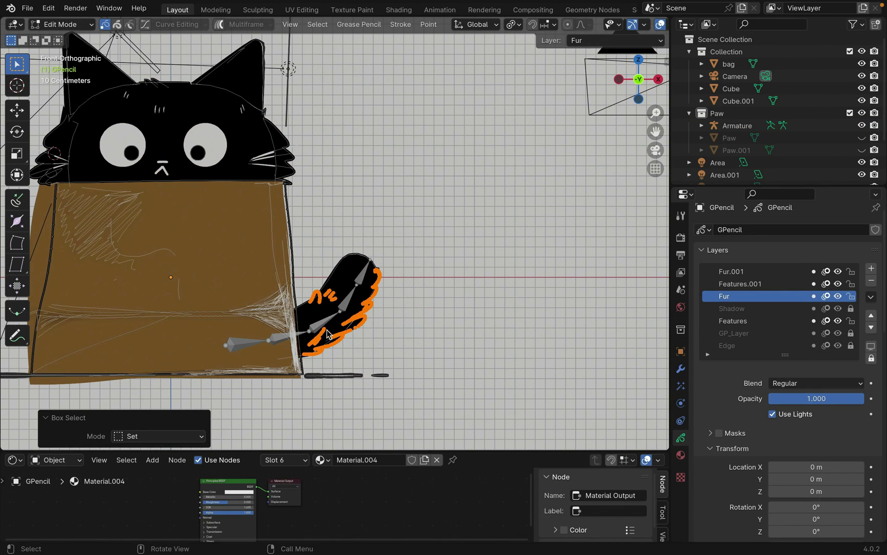
key(p)
click(388, 294)
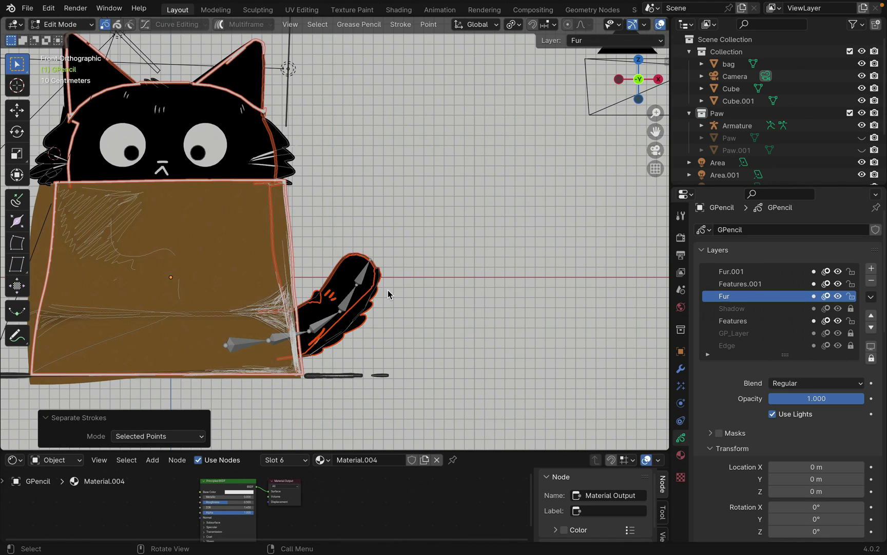
key(Tab)
Step: Remove both Line Art modifiers from the separated tail fur Grease Pencil object
click(363, 327)
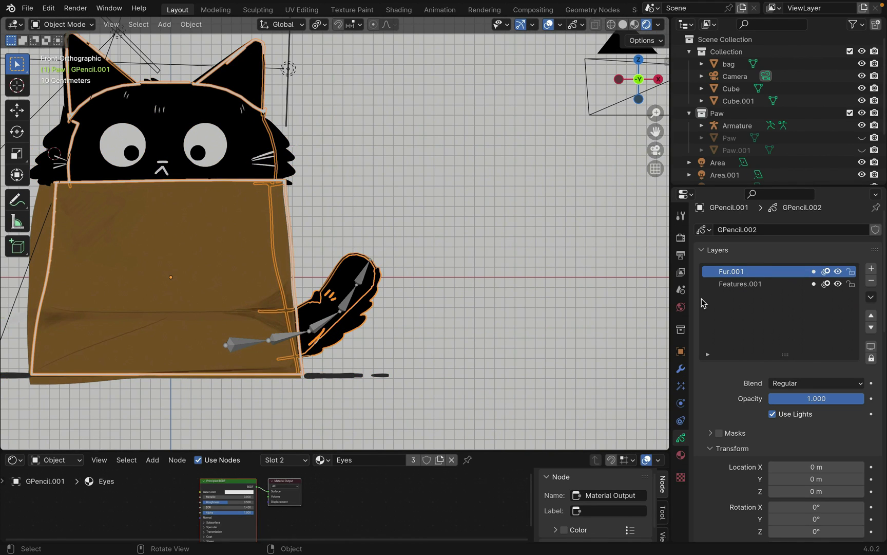
click(681, 369)
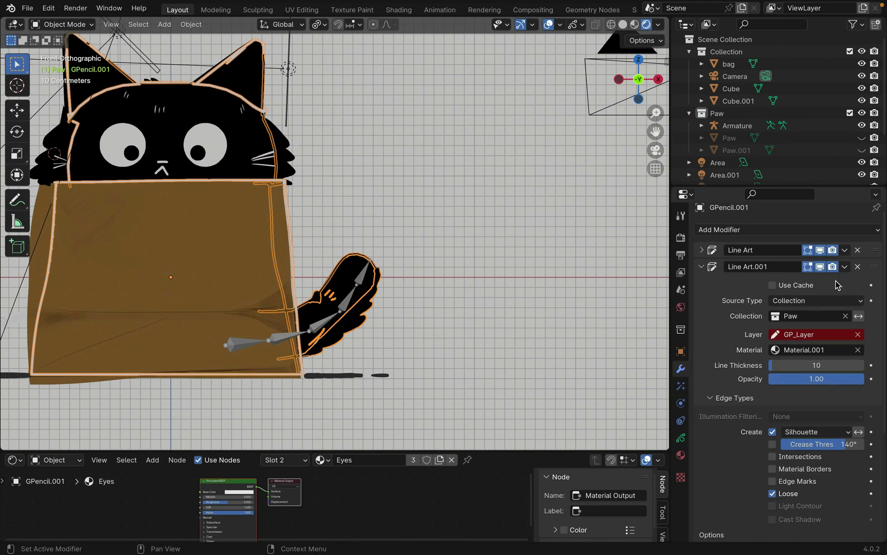
click(858, 250)
click(858, 250)
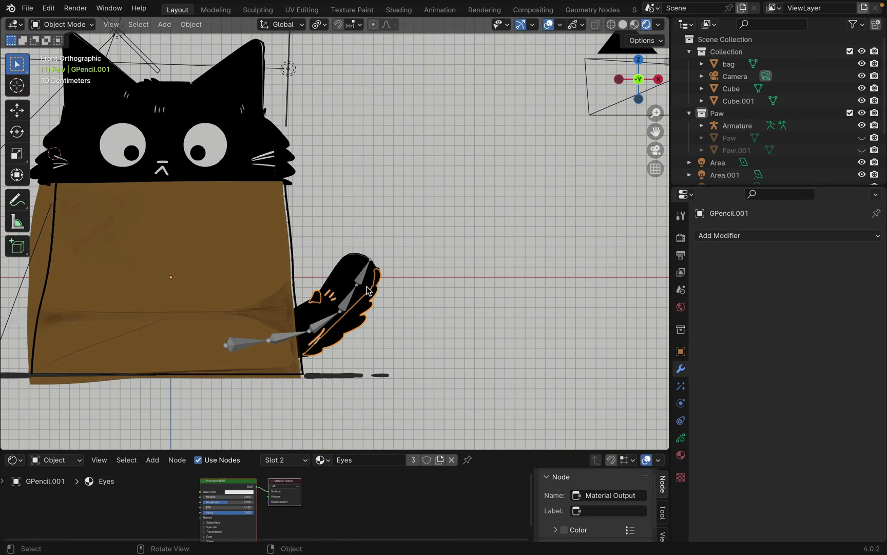
Step: Parent the tail mesh and its separated fur strokes to the armature using Armature Deform With Empty Groups
click(343, 274)
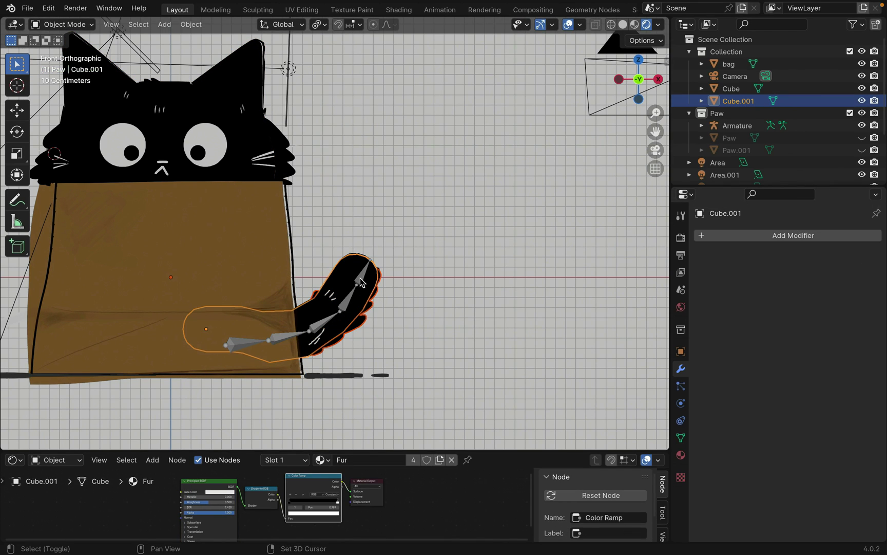
shift+click(361, 281)
key(super+p)
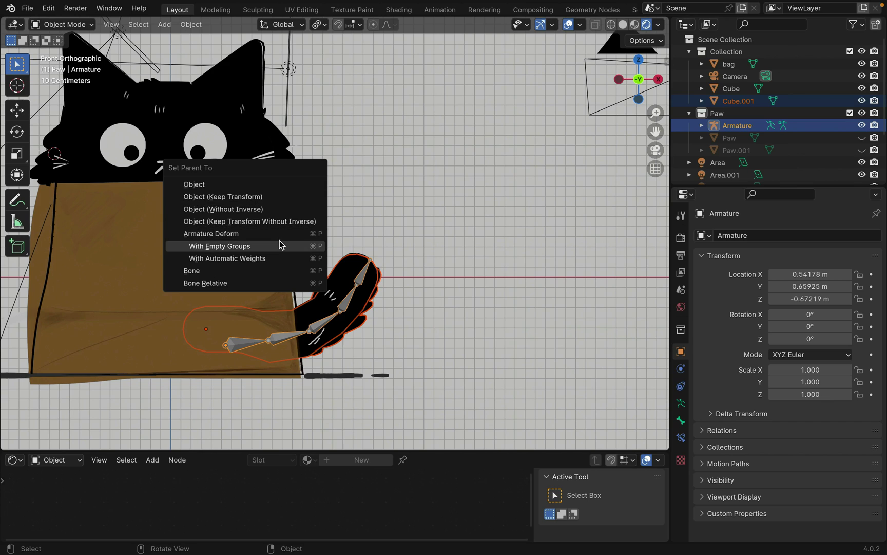
click(281, 245)
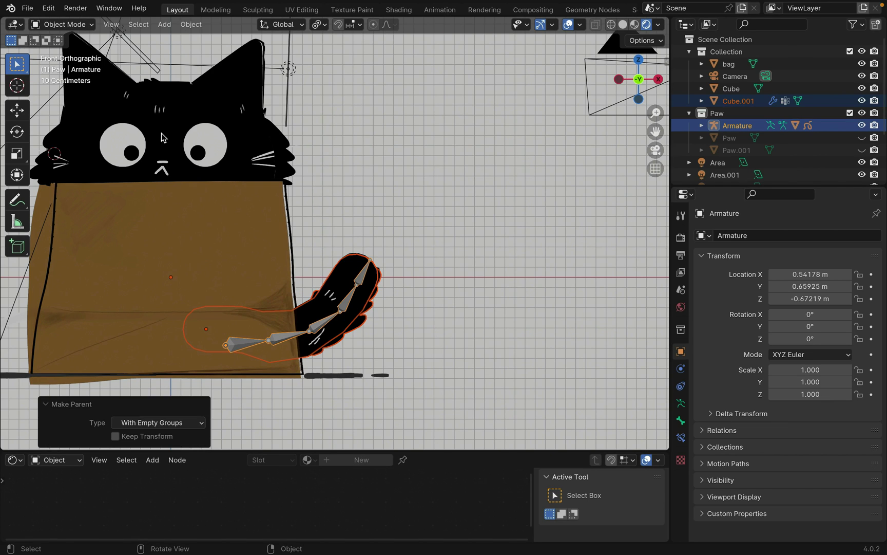
Step: Put the armature in Pose Mode and turn off Lock Object Modes
click(60, 29)
click(69, 64)
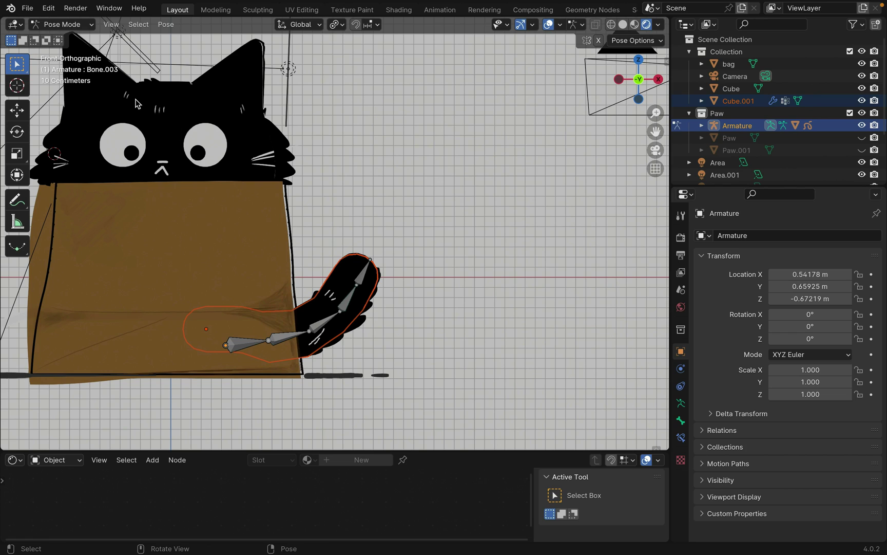
click(45, 9)
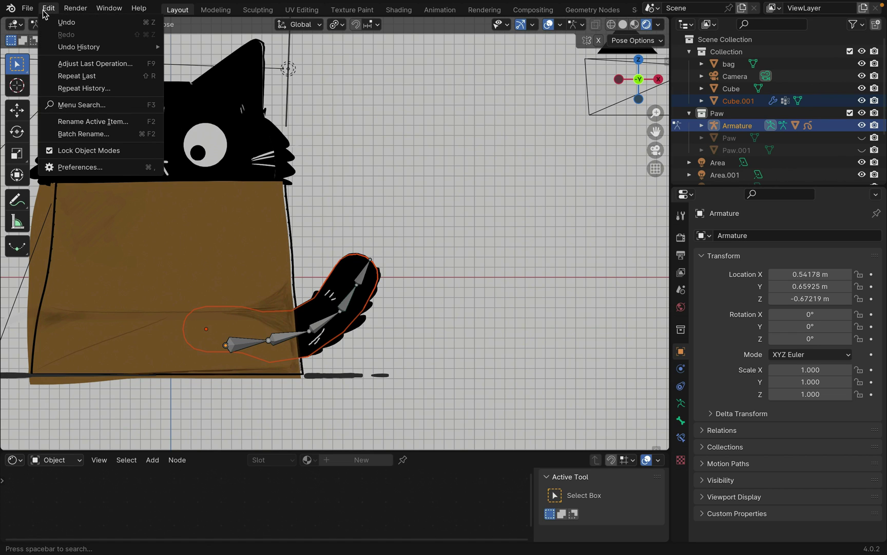
click(51, 151)
Step: Select the tail mesh and switch it to Weight Paint mode
click(340, 278)
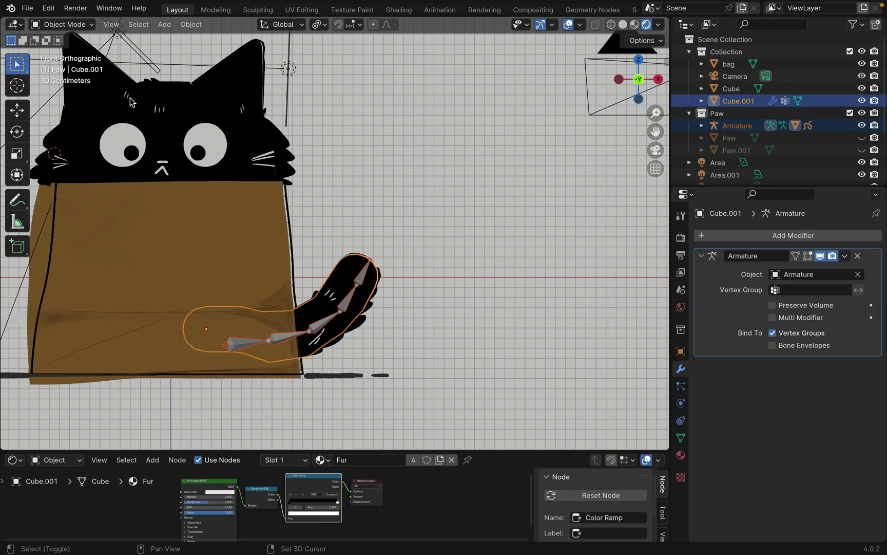
click(62, 24)
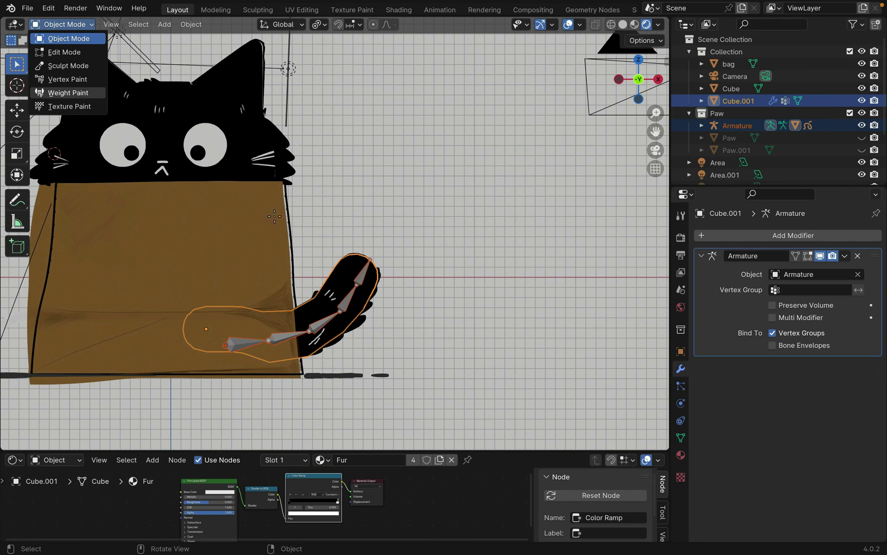
key(Return)
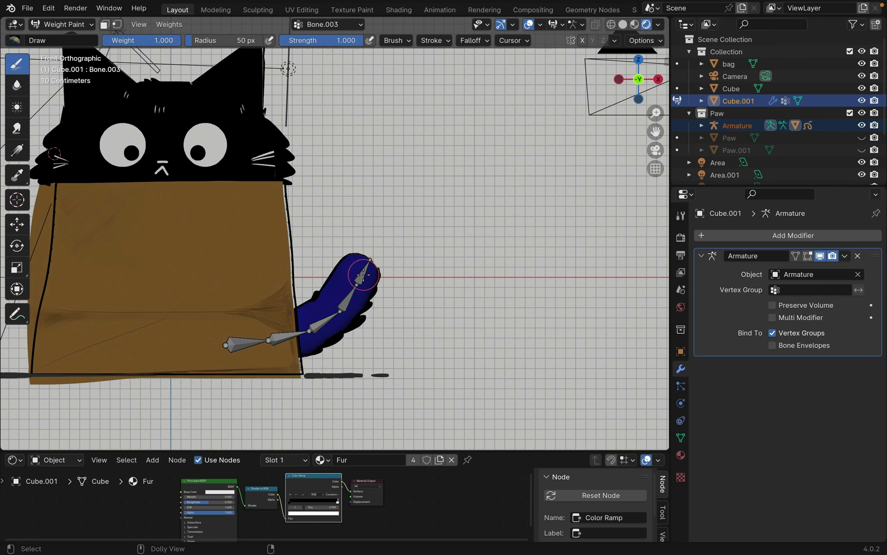
Step: In wireframe Edit Mode, select the tail tip's vertices and assign them to the Bone.004 vertex group with weight 1.000
key(Tab)
key(shift+z)
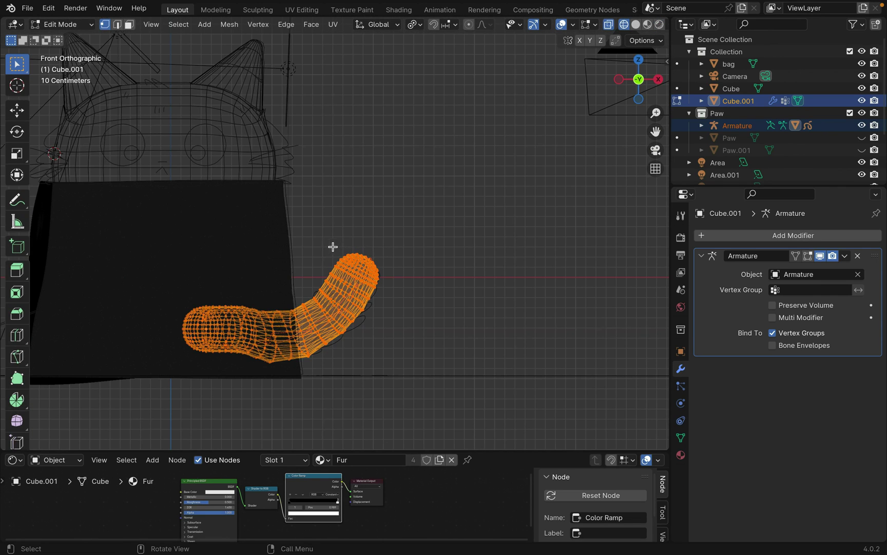
drag(331, 246, 386, 278)
shift+drag(349, 270, 395, 286)
shift+drag(361, 277, 398, 289)
click(680, 437)
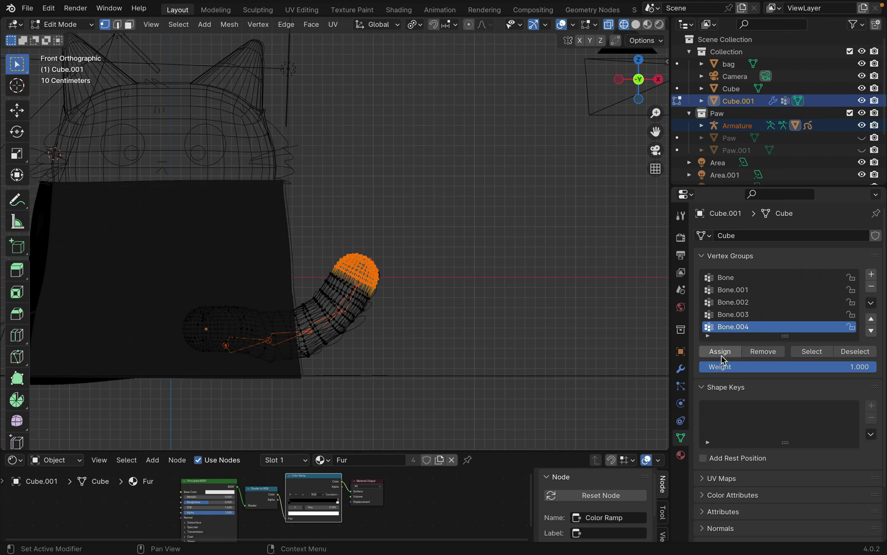
Step: Select the edge loops of the tail section below the tip and assign them to the Bone.003 vertex group
click(732, 315)
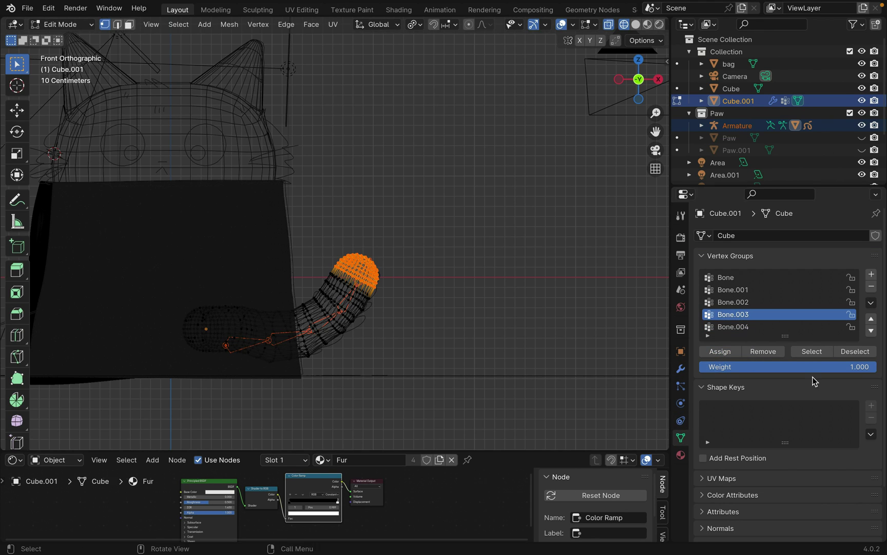
click(327, 270)
drag(327, 270, 341, 279)
alt+shift+click(342, 282)
alt+shift+click(333, 287)
alt+shift+click(334, 305)
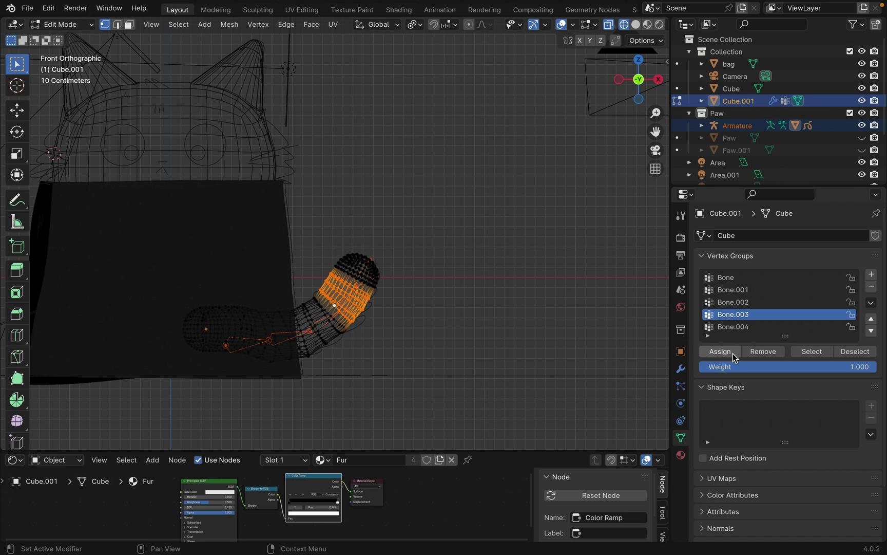
Step: Select the edge loops of the tail section just outside the bag and assign them to the Bone.002 vertex group
click(725, 303)
click(405, 254)
alt+shift+click(326, 315)
alt+shift+click(311, 325)
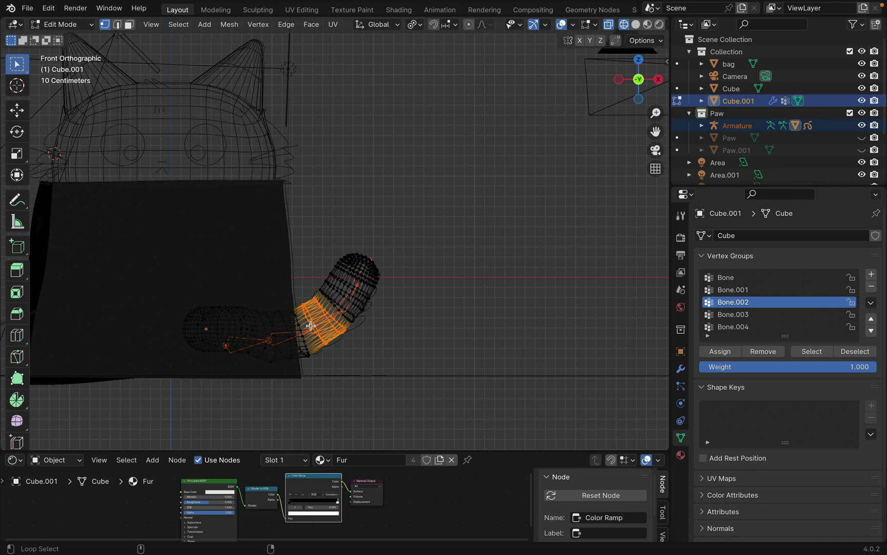
click(723, 355)
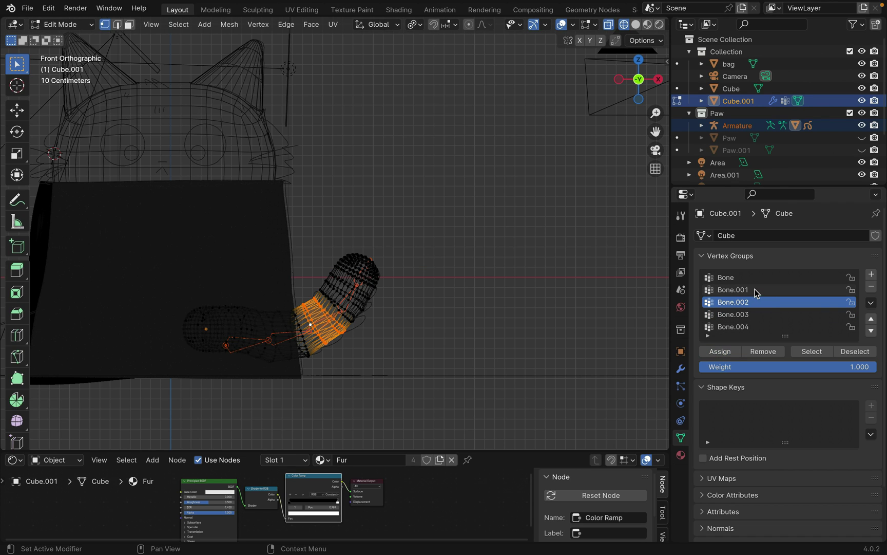
Step: Hide the bag and the GPencil outlines, select the tail's middle section and assign it to the Bone.001 vertex group
click(739, 290)
click(862, 64)
scroll(823, 113, down, 3)
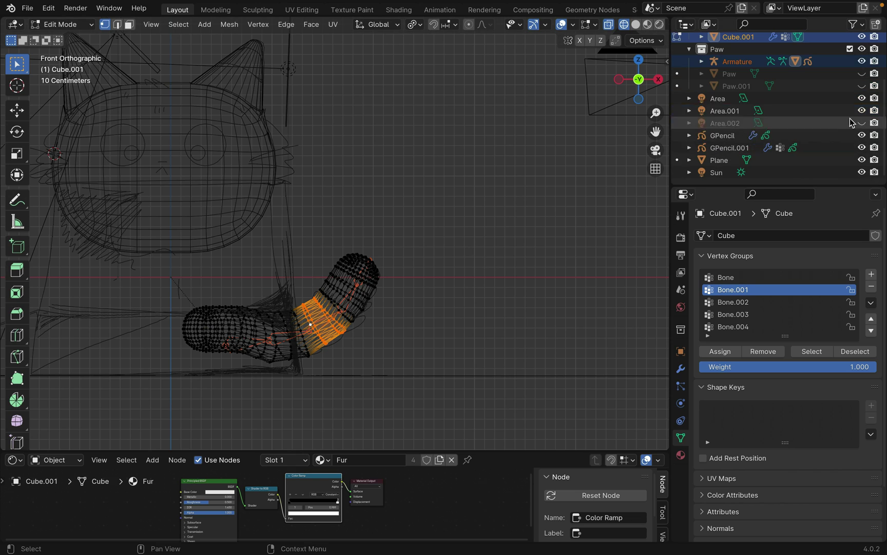
click(862, 135)
drag(261, 303, 300, 369)
shift+drag(291, 326, 313, 364)
shift+click(262, 319)
click(720, 352)
Step: Select the vertices at the base of the tail and assign them to the Bone vertex group
click(726, 277)
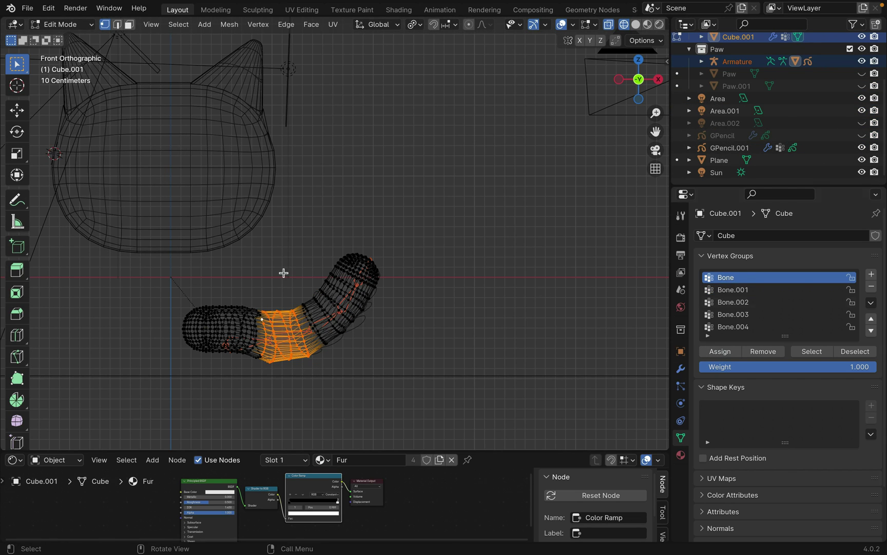
drag(156, 288, 262, 377)
click(717, 352)
Step: Inspect the tail mesh's weights for each bone of the tail in Weight Paint mode
click(61, 24)
click(67, 95)
ctrl+click(347, 302)
ctrl+click(324, 322)
ctrl+click(289, 337)
ctrl+click(247, 344)
ctrl+click(363, 275)
Step: Return the tail mesh to Object Mode and display the scene with rendered shading
click(64, 25)
click(70, 41)
click(646, 24)
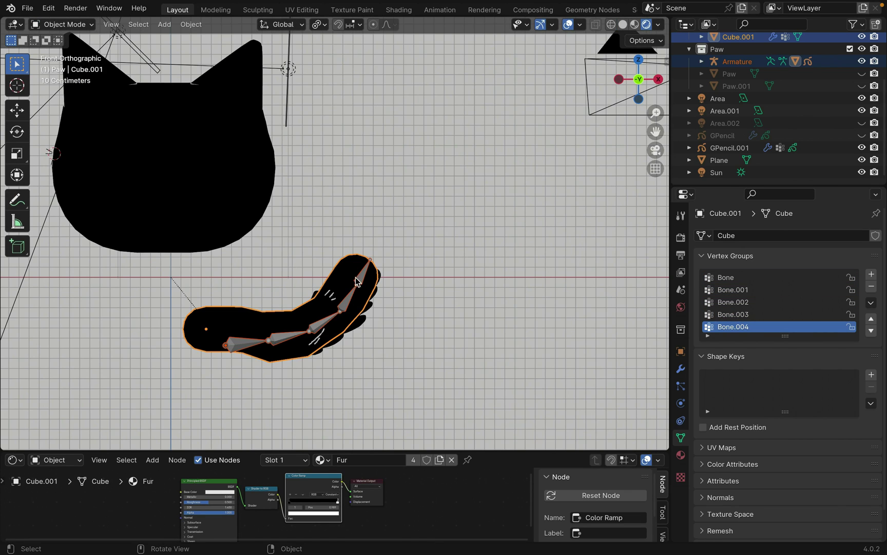
Step: Try rotating the tail's tip bone in Pose Mode and undo the rotation
click(362, 280)
click(61, 24)
click(66, 65)
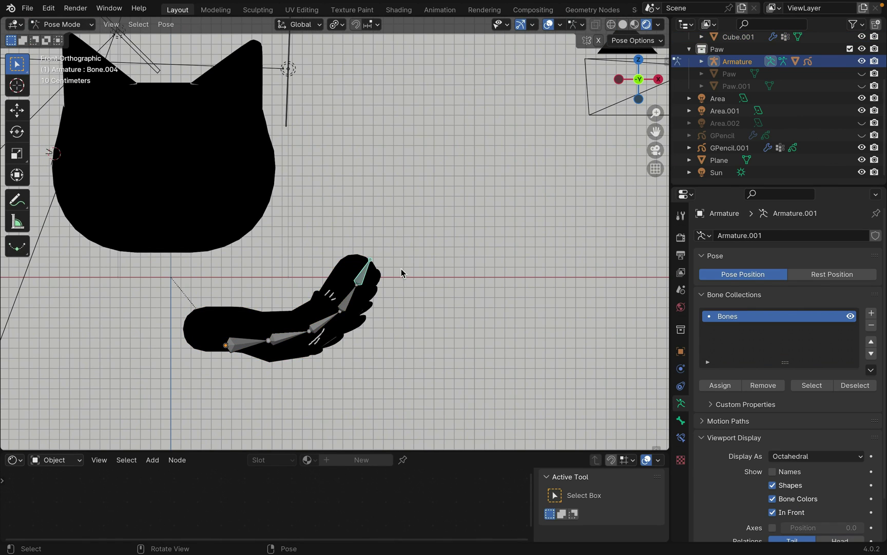
key(r)
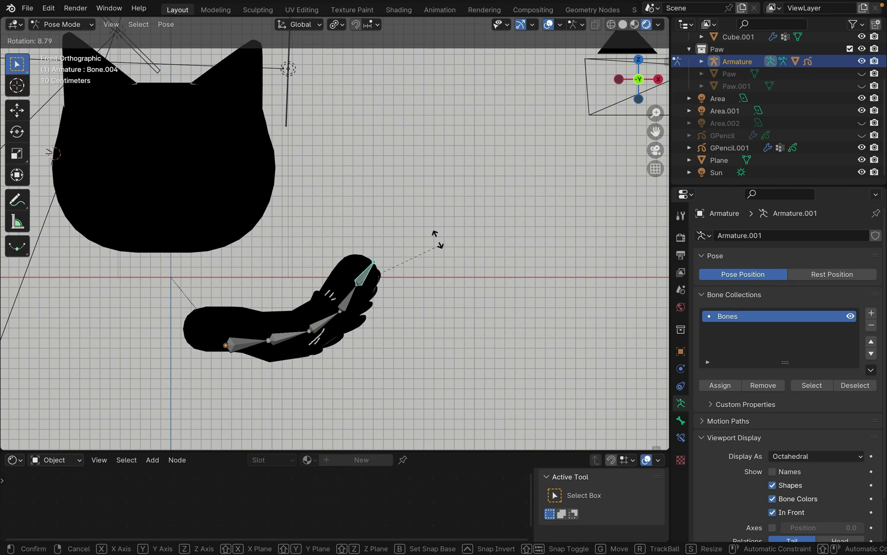
click(429, 237)
key(ctrl+z)
key(ctrl+z)
key(ctrl+z)
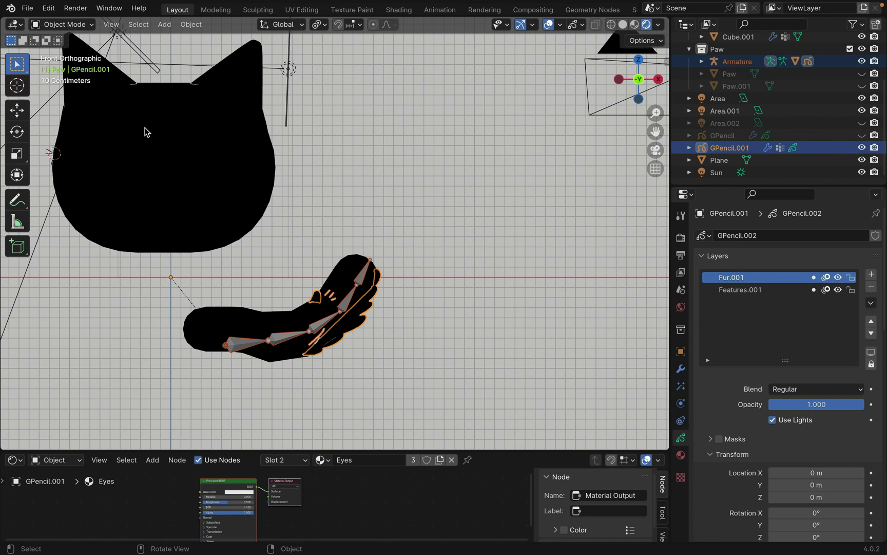
Step: Switch GPencil.001 to Weight Paint mode and paint the fur strokes at the tail's tip for the tip bone with weight 1.000
click(62, 24)
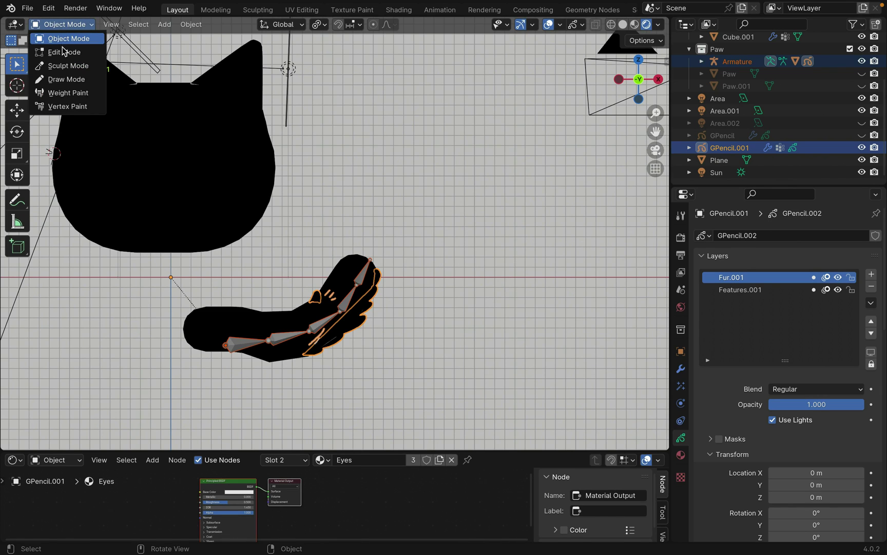
click(67, 93)
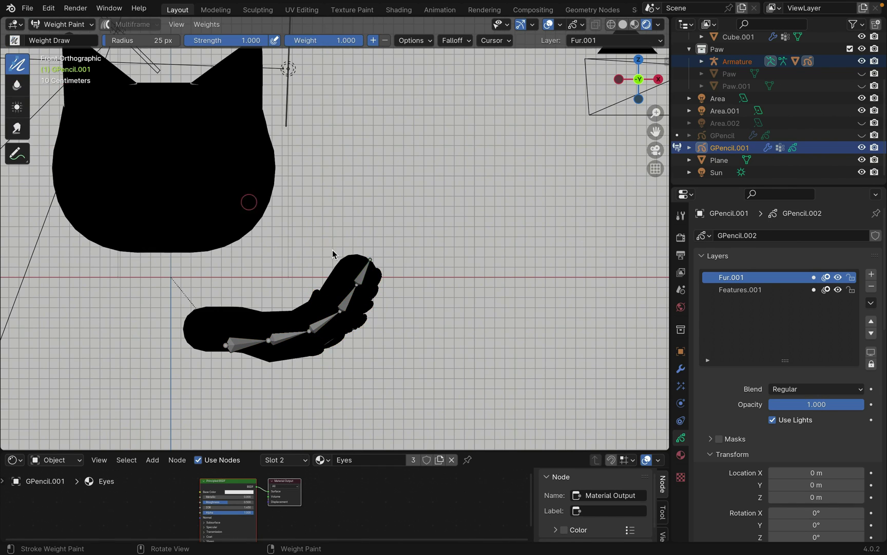
ctrl+click(361, 280)
mouse_move(377, 270)
mouse_down()
mouse_move(380, 282)
mouse_move(393, 266)
mouse_up()
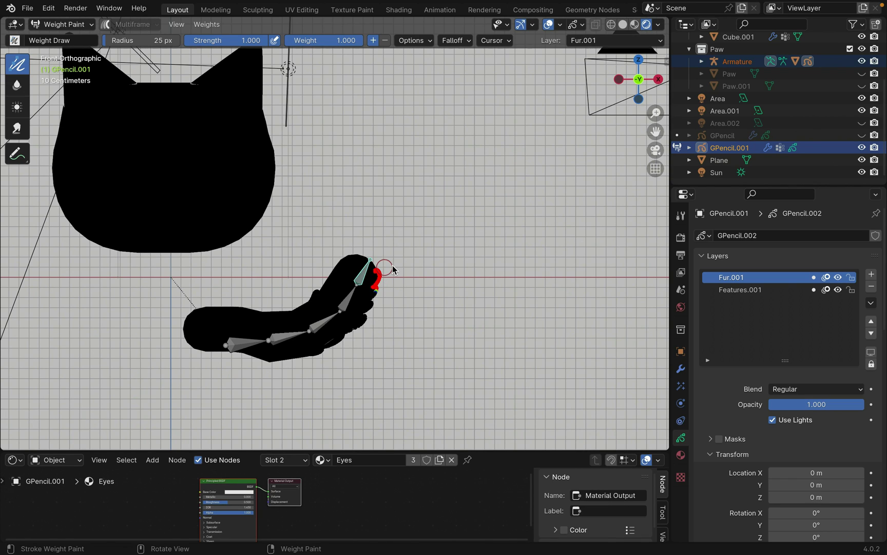
Step: Paint the tail's Grease Pencil strokes with weight for the two bones below the tip bone
ctrl+click(347, 303)
drag(377, 290, 367, 311)
ctrl+click(324, 321)
drag(326, 289, 332, 348)
drag(344, 308, 349, 313)
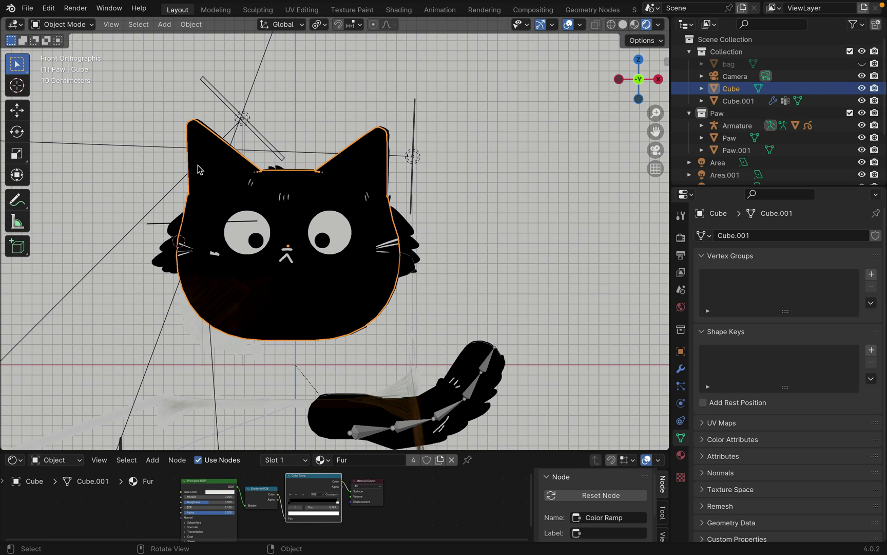
Step: Add an armature and move it about 0.41 m in X and 0.56 m in Z to the base of the ear
key(shift+a)
click(194, 277)
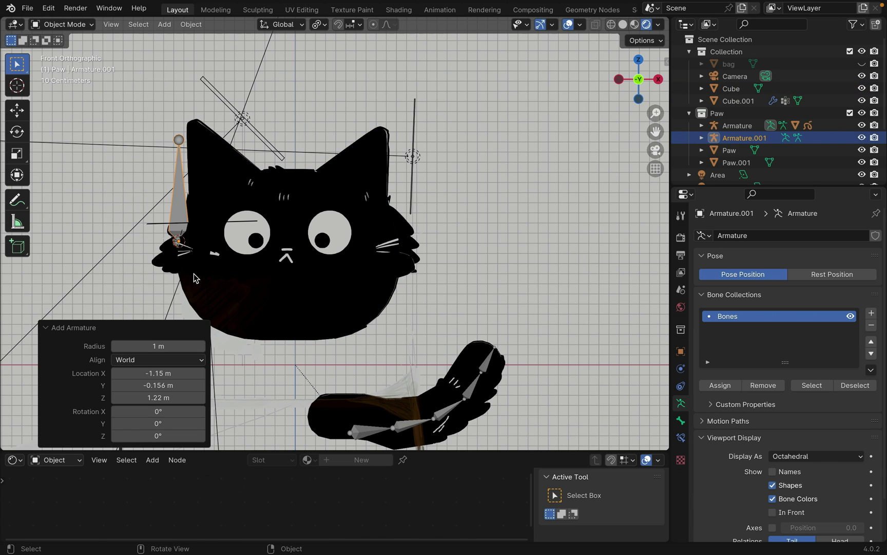
key(g)
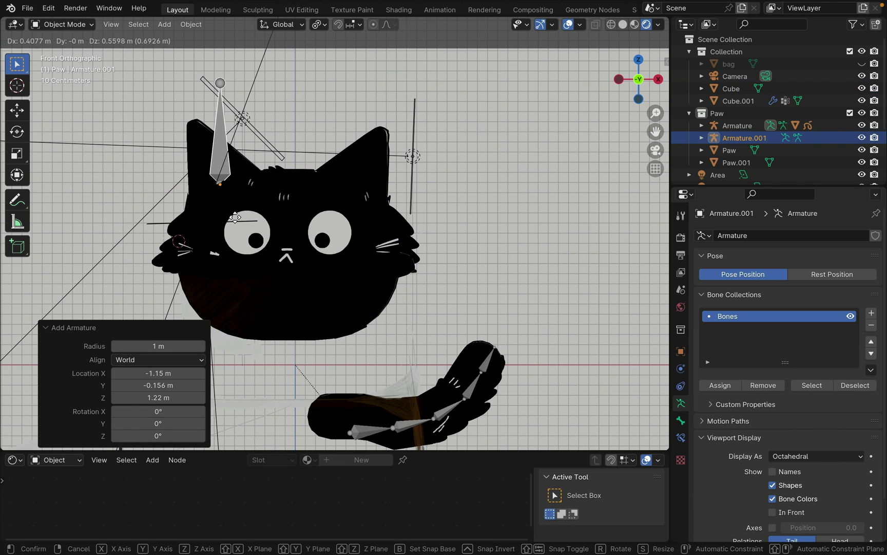
click(234, 218)
Step: In Edit Mode, shorten the new bone to the middle of the ear and extrude a second bone to the ear's tip
key(Tab)
click(220, 81)
key(g)
click(208, 152)
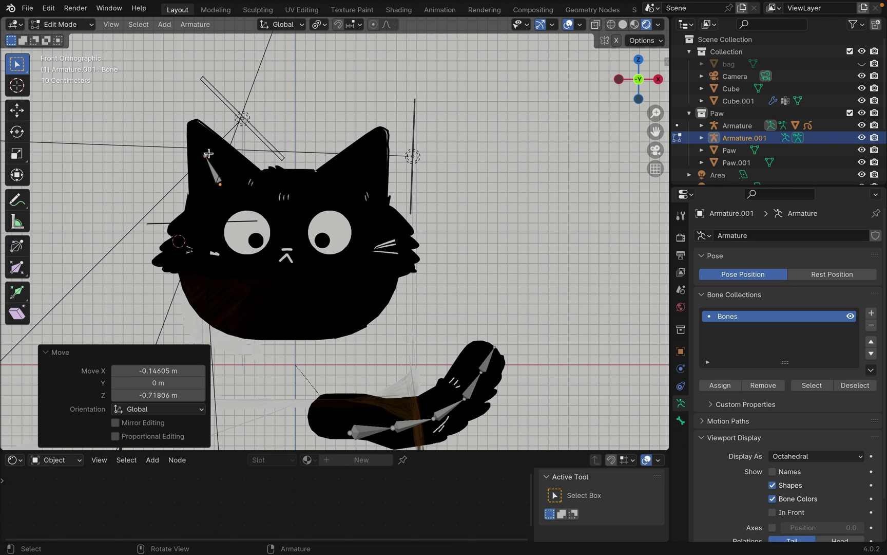
key(g)
click(209, 151)
key(e)
click(195, 122)
Step: In the side view, move the ear armature about 0.13 m along Y so it sits inside the ear
middle_drag(196, 122, 106, 162)
key(KP_3)
scroll(777, 474, down, 2)
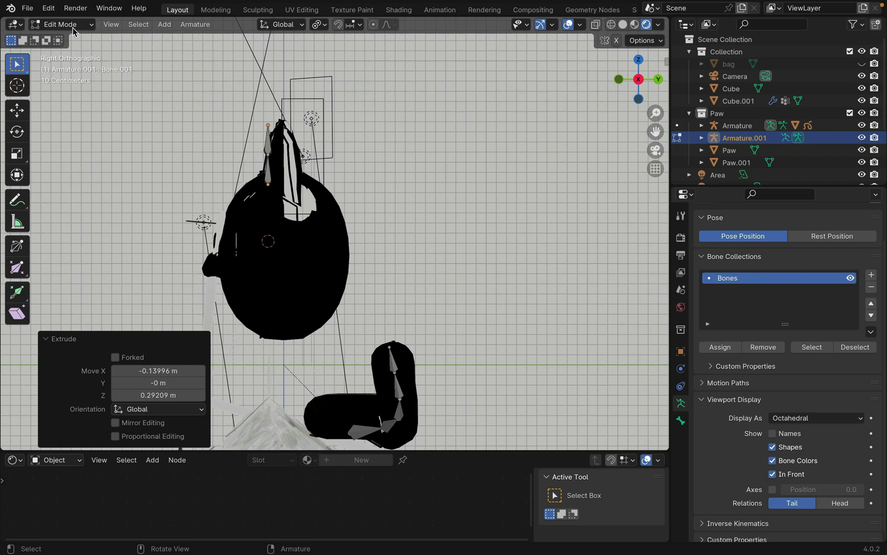
click(64, 27)
click(62, 37)
key(g)
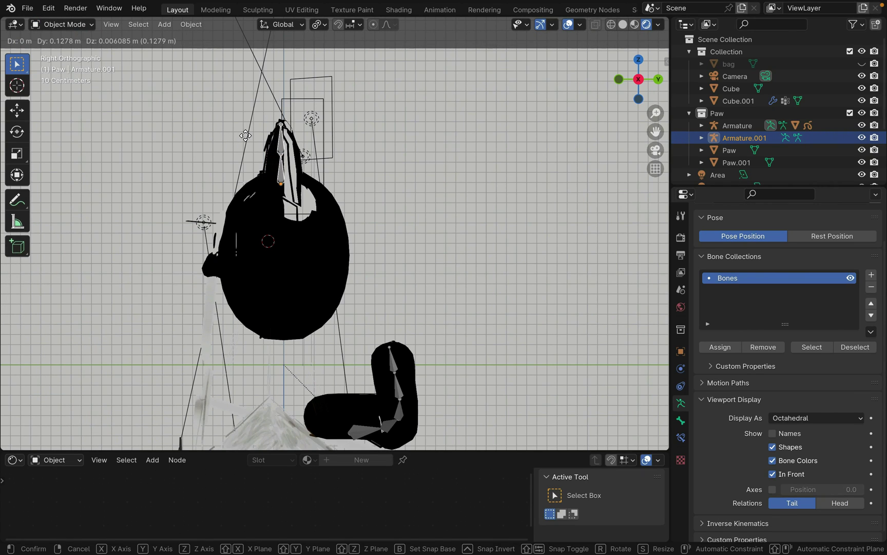
click(246, 135)
Step: Parent the head mesh to the ear armature with empty groups
key(KP_1)
click(223, 153)
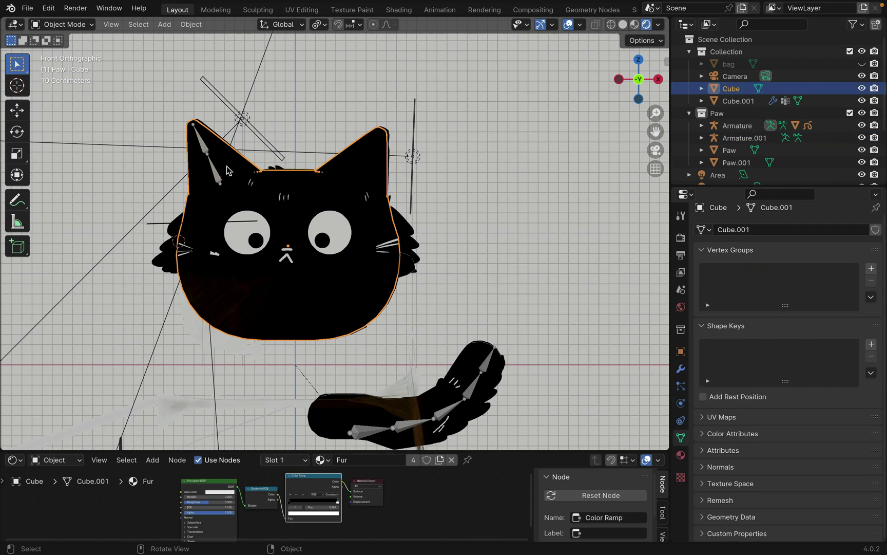
shift+click(216, 183)
key(super+p)
click(139, 237)
Step: Put the ear armature in Pose Mode and switch the head mesh to Weight Paint mode
click(62, 24)
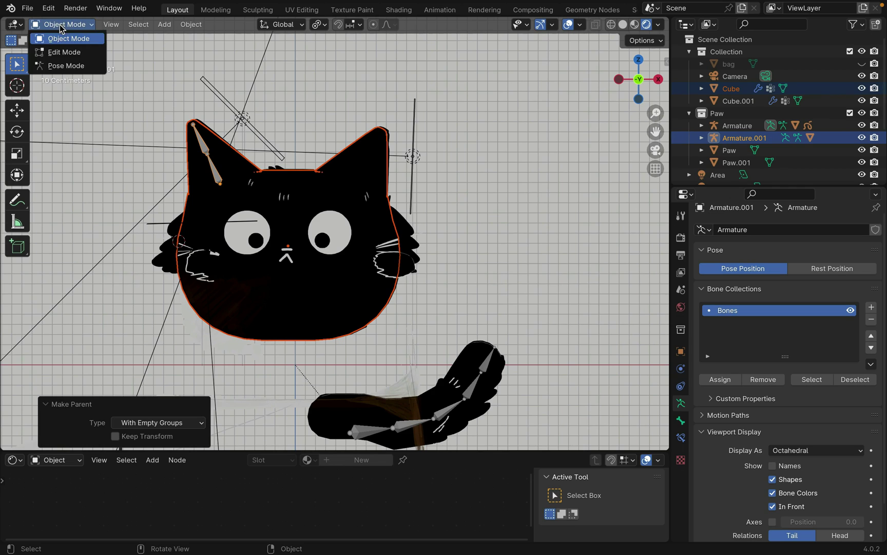
click(67, 64)
shift+click(225, 154)
key(super+z)
shift+click(237, 171)
click(58, 25)
click(65, 93)
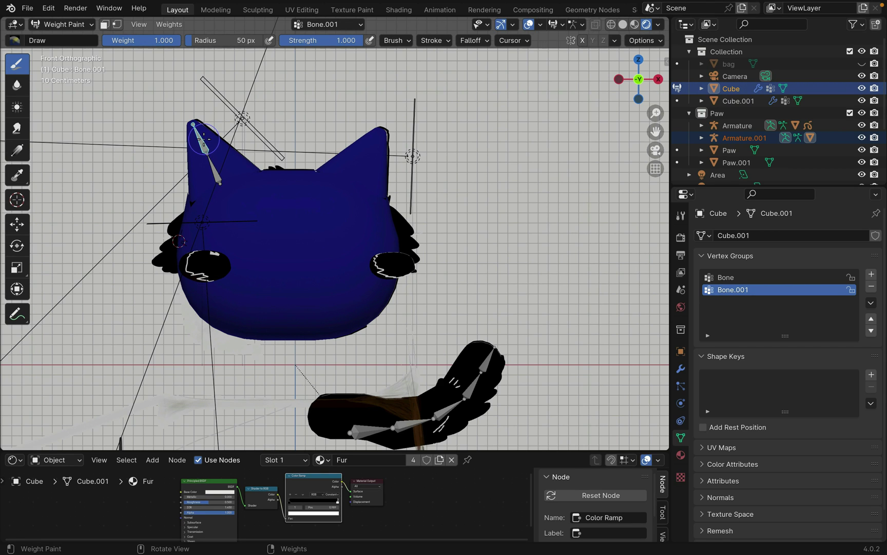
Step: In wireframe Edit Mode, select the vertices of the ear's upper part and assign them to the Bone.001 vertex group
click(62, 24)
click(69, 51)
click(624, 25)
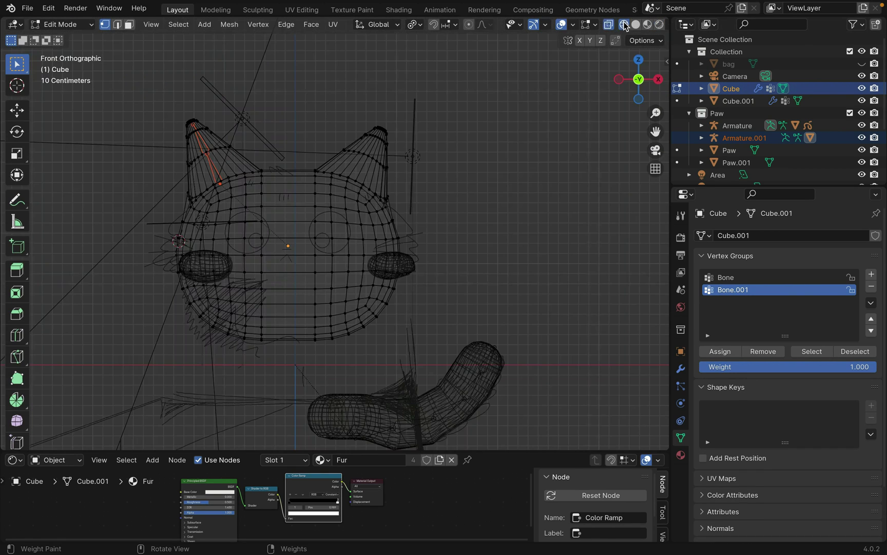
mouse_move(157, 103)
mouse_down()
mouse_move(219, 138)
mouse_move(197, 150)
mouse_move(201, 170)
mouse_move(224, 143)
mouse_move(260, 170)
mouse_up()
click(727, 354)
Step: Assign the ear's middle edge loop to the Bone vertex group and return to Object Mode with rendered shading
click(744, 279)
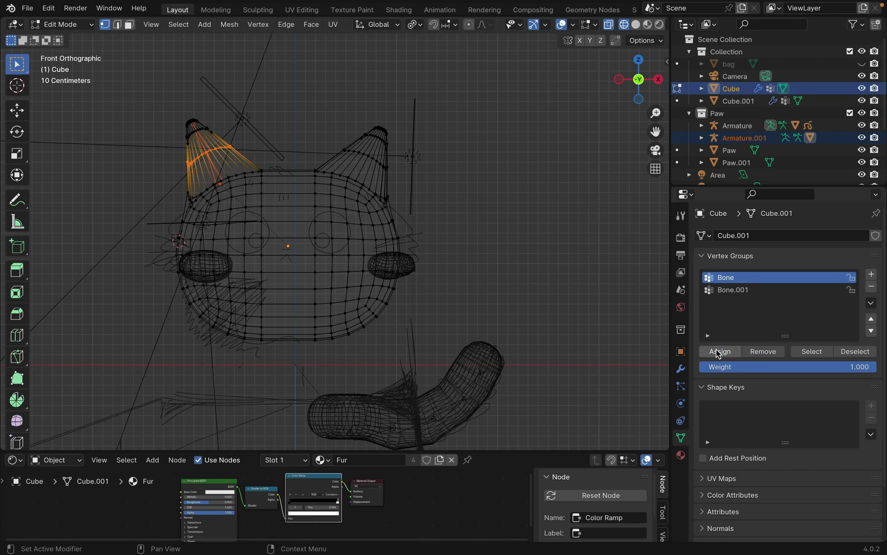
click(61, 24)
click(68, 38)
click(214, 170)
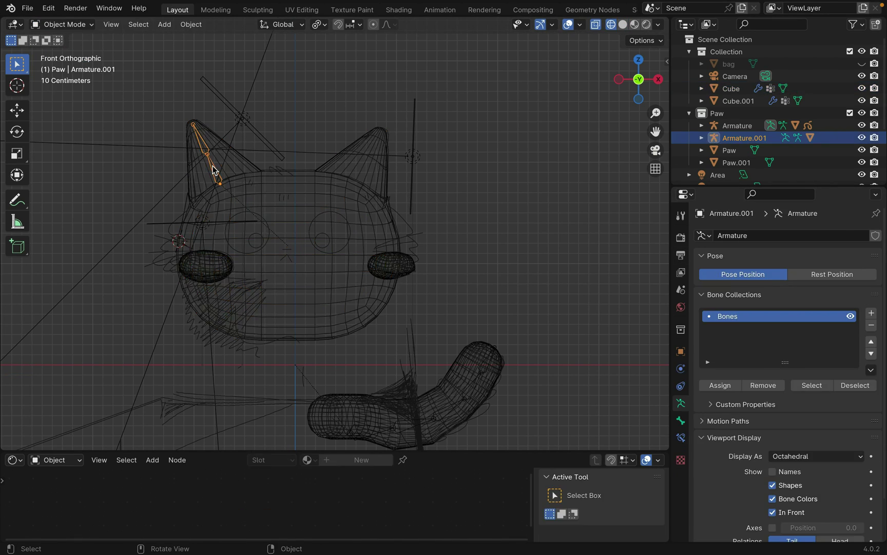
click(647, 25)
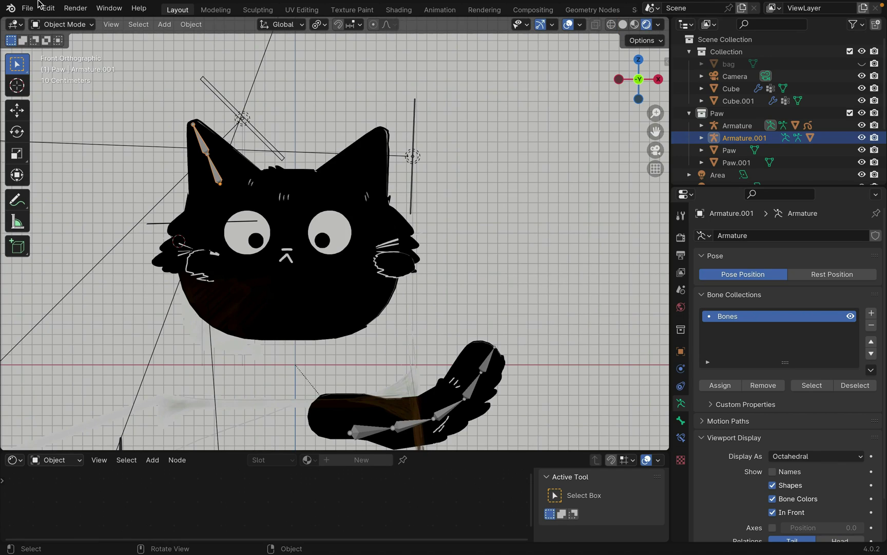
Step: Try rotating the ear's base bone in Pose Mode and undo the rotation
click(56, 26)
click(69, 66)
key(r)
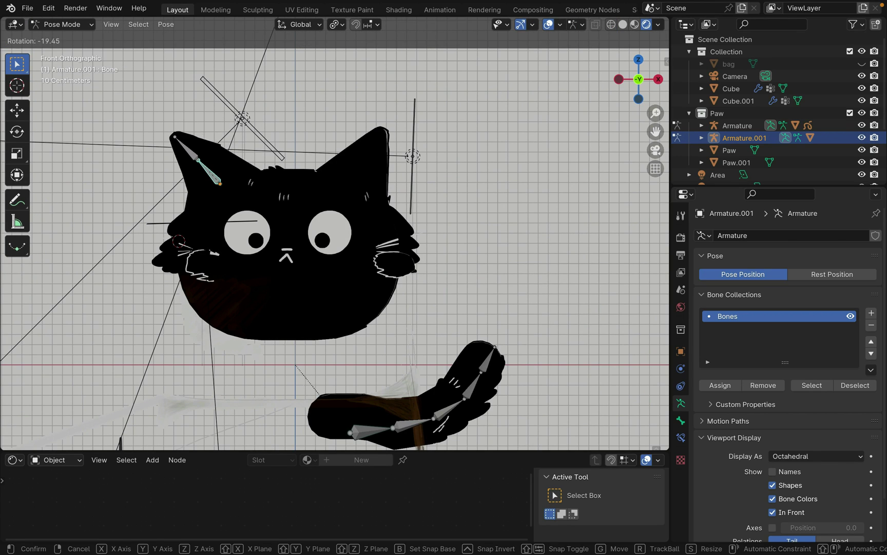
click(309, 154)
key(ctrl+z)
Step: Show the bag again and view the scene through the camera
click(862, 64)
key(KP_0)
key(r)
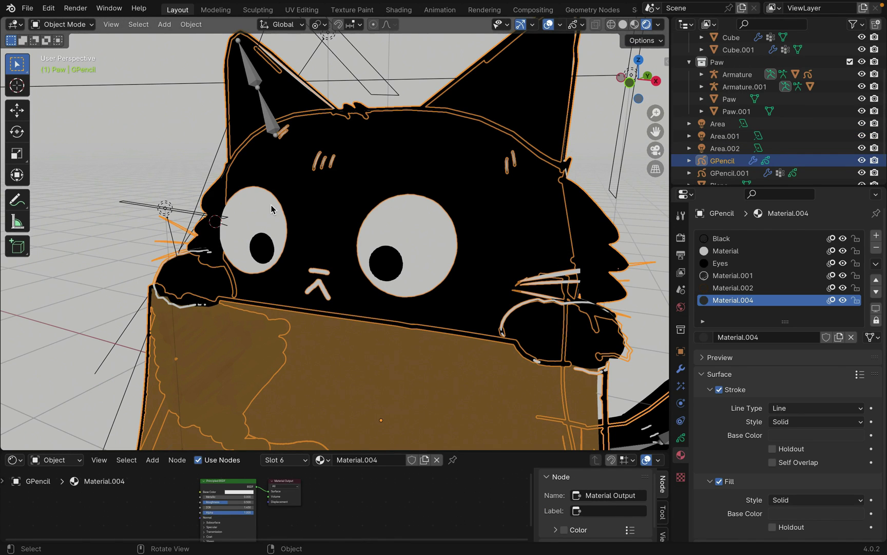
Step: Select both white eye strokes of GPencil in Edit Mode, separate the selected points into their own object and return to Object Mode
key(Tab)
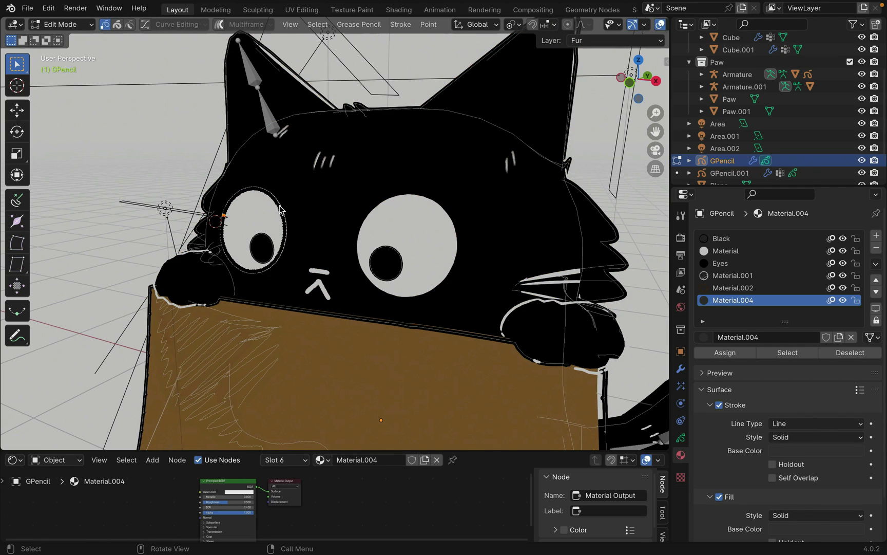
key(l)
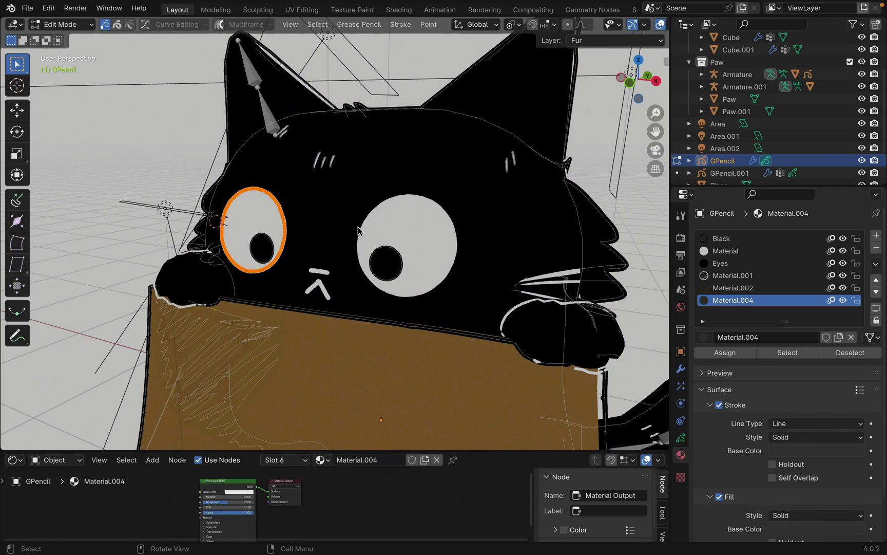
shift+click(360, 230)
key(ctrl+l)
key(p)
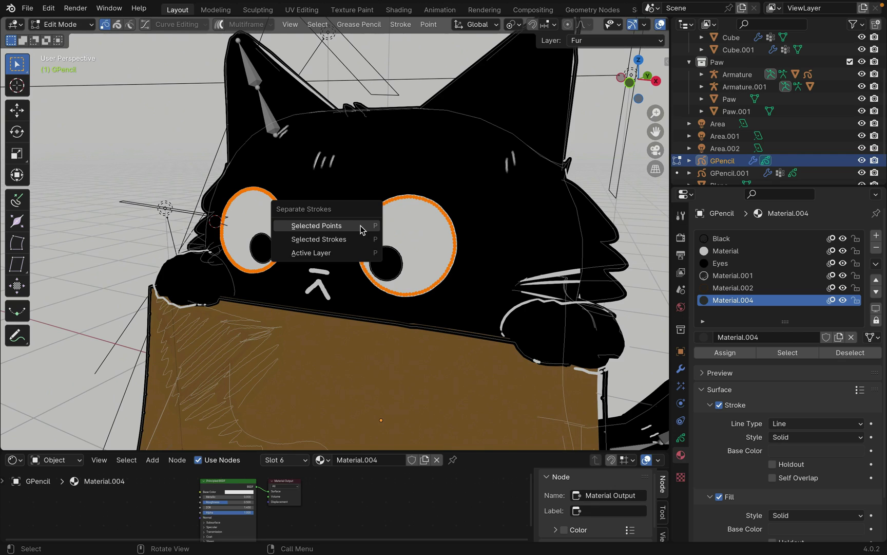
click(360, 230)
click(62, 24)
click(64, 36)
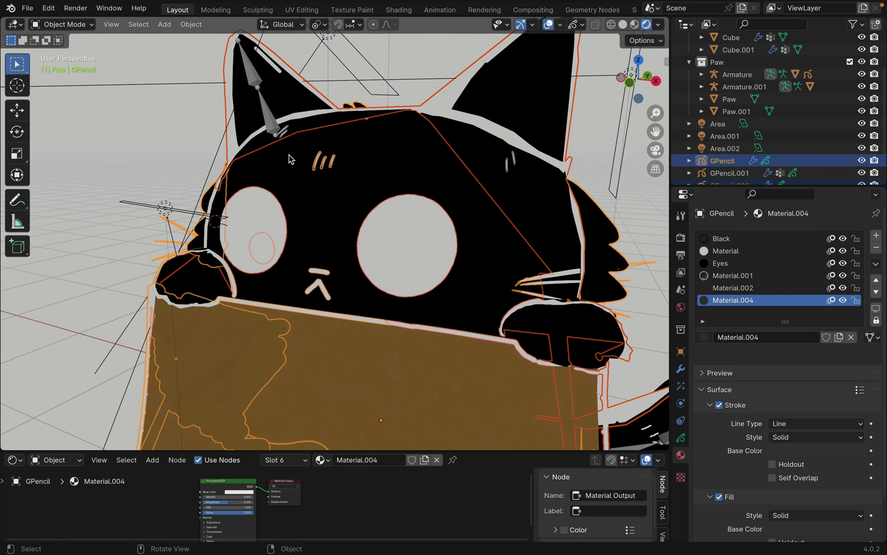
Step: Select the separated eye strokes and remove all of that object's modifiers
click(281, 210)
click(284, 208)
click(285, 209)
click(680, 369)
click(858, 257)
click(858, 256)
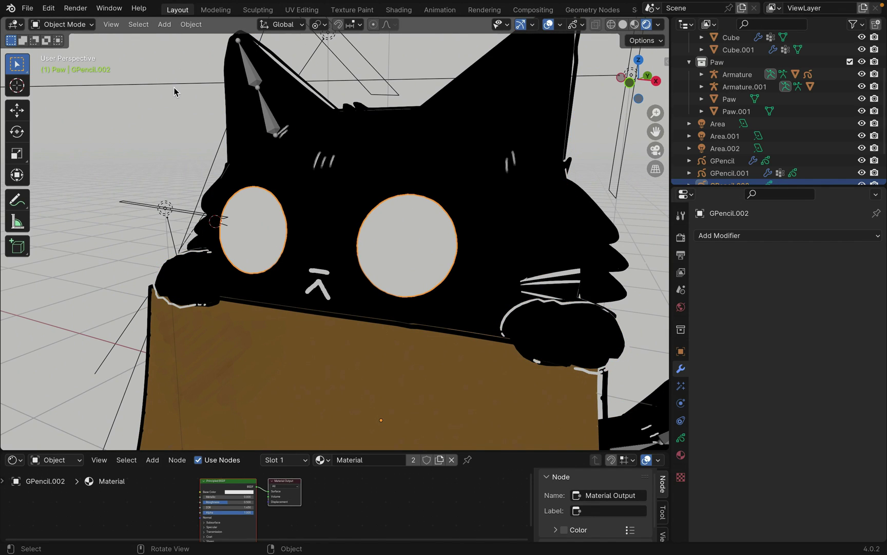
Step: Search the add-ons in the preferences for "ani" and close the preferences
click(48, 8)
click(61, 168)
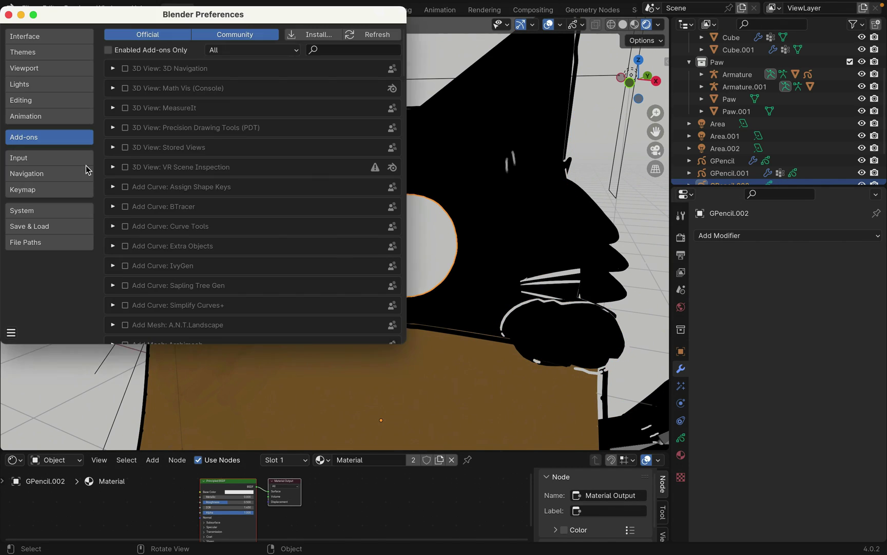
click(349, 49)
text(ani)
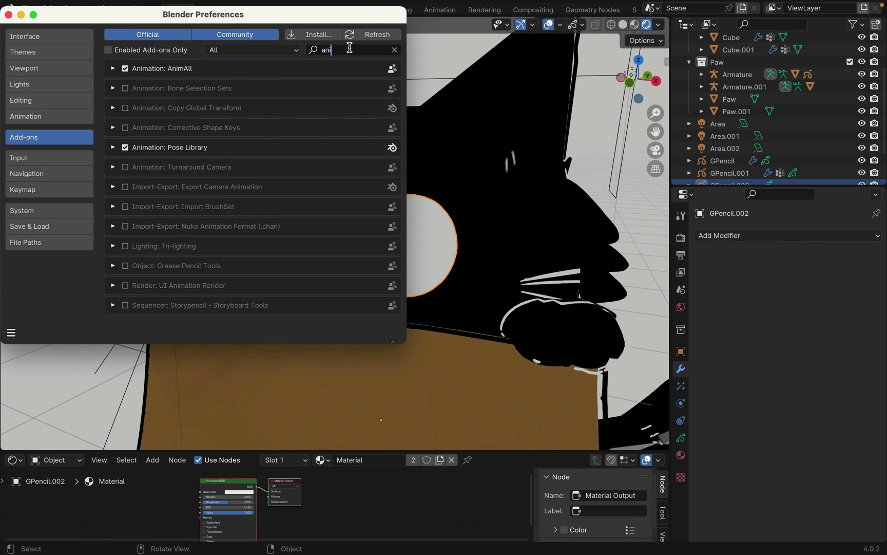
click(6, 15)
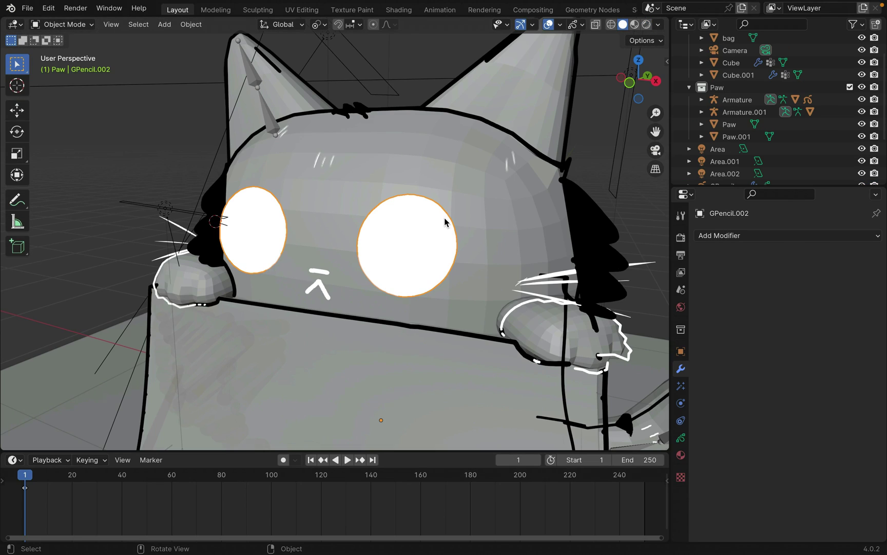
Step: Convert the separated eye strokes to a path curve and hide GPencil.002
click(191, 24)
mouse_move(281, 381)
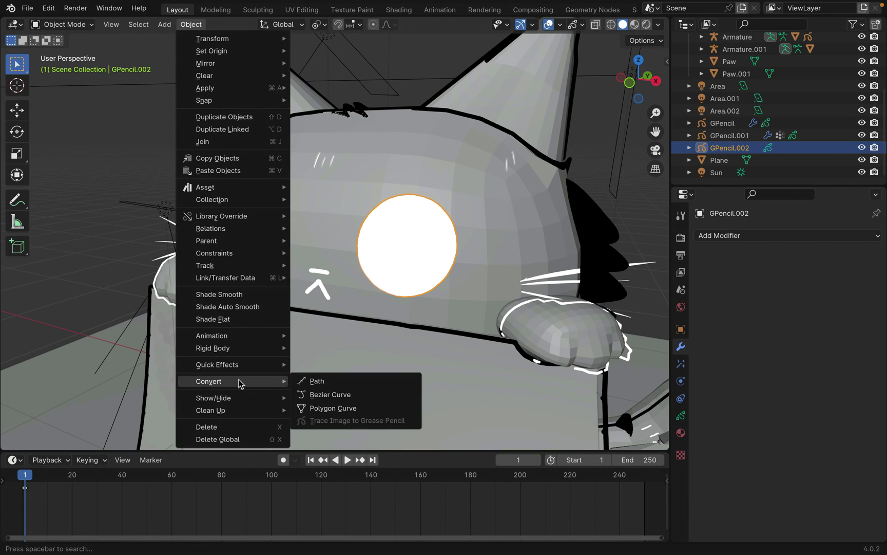
click(337, 380)
click(724, 123)
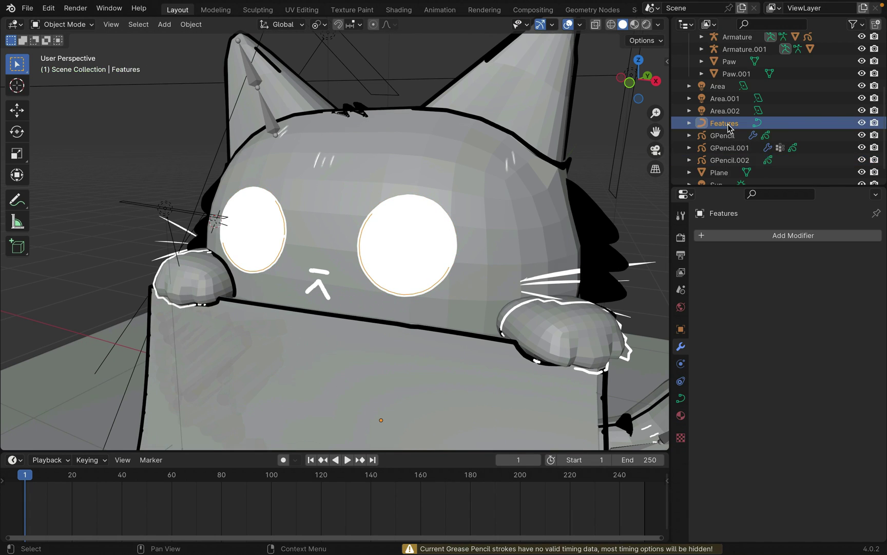
click(861, 160)
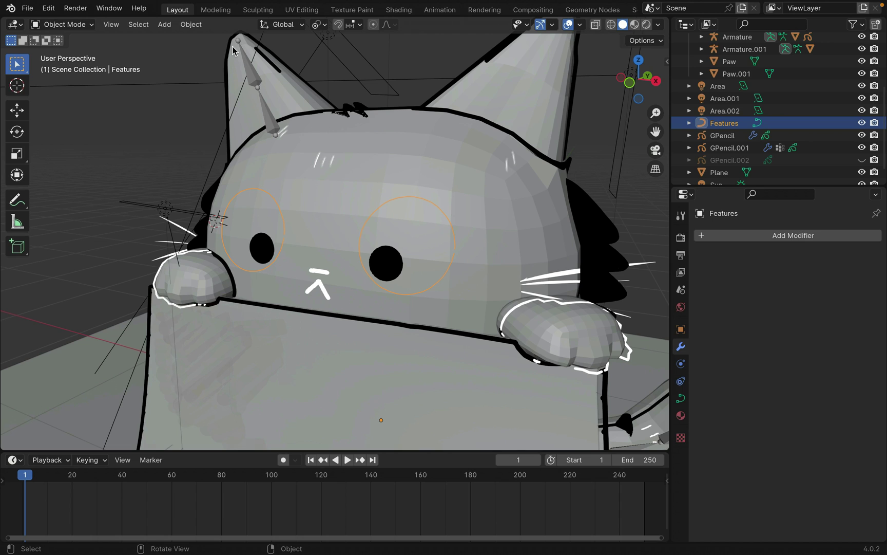
Step: Convert the Features eye-outline curve to a mesh
click(191, 24)
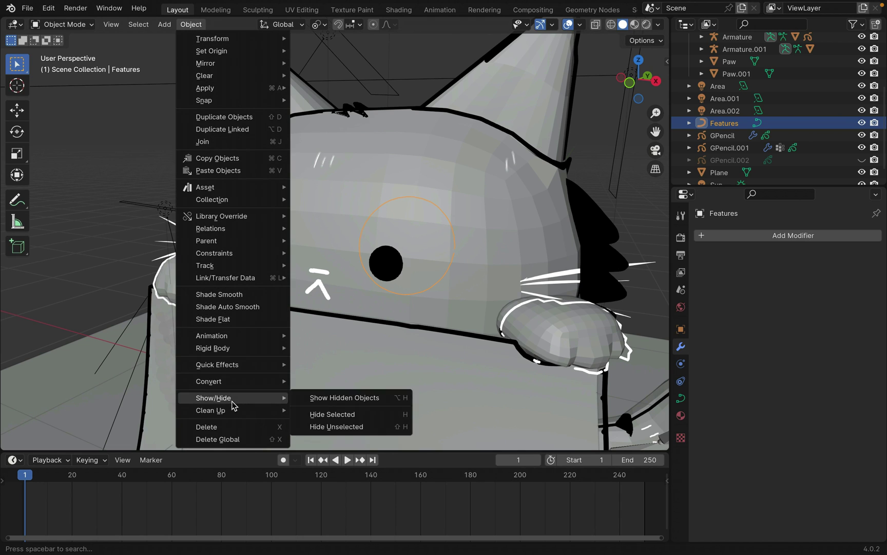
mouse_move(272, 381)
click(341, 394)
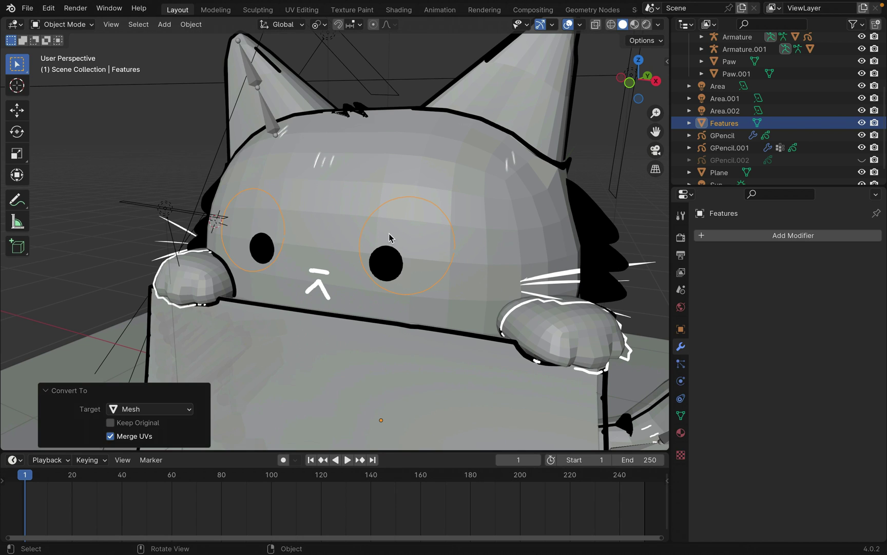
Step: Edit the Features mesh from the front view and fill both circular eye outlines with faces
key(Tab)
click(72, 25)
click(73, 39)
key(KP_1)
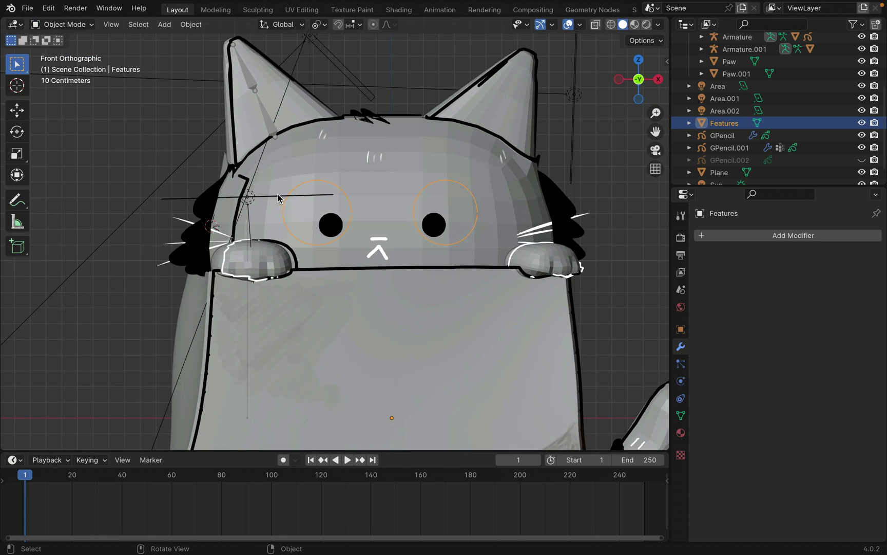
click(72, 24)
click(76, 51)
alt+click(305, 183)
key(f)
alt+click(419, 193)
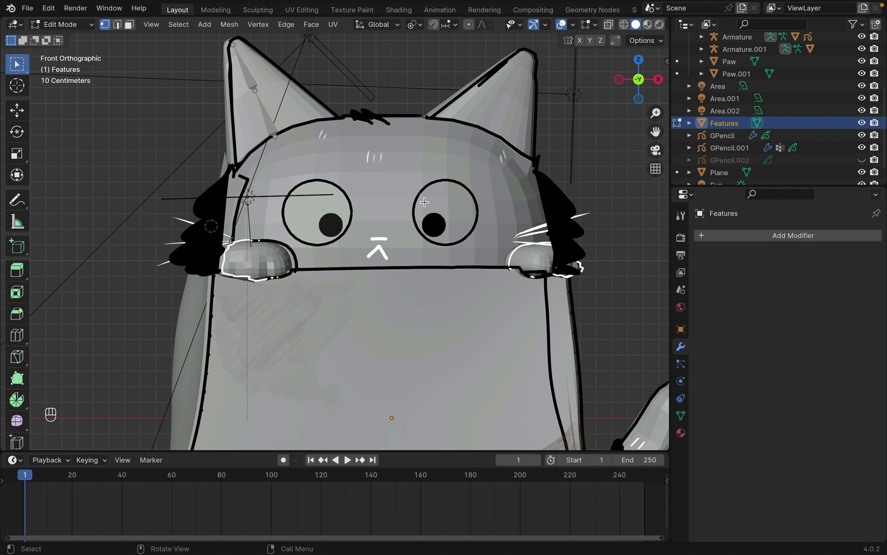
key(l)
key(f)
Step: Select both eye faces, enable point Location keying in AnimAll and insert a key at frame 1
middle_drag(329, 193, 353, 258)
key(l)
key(n)
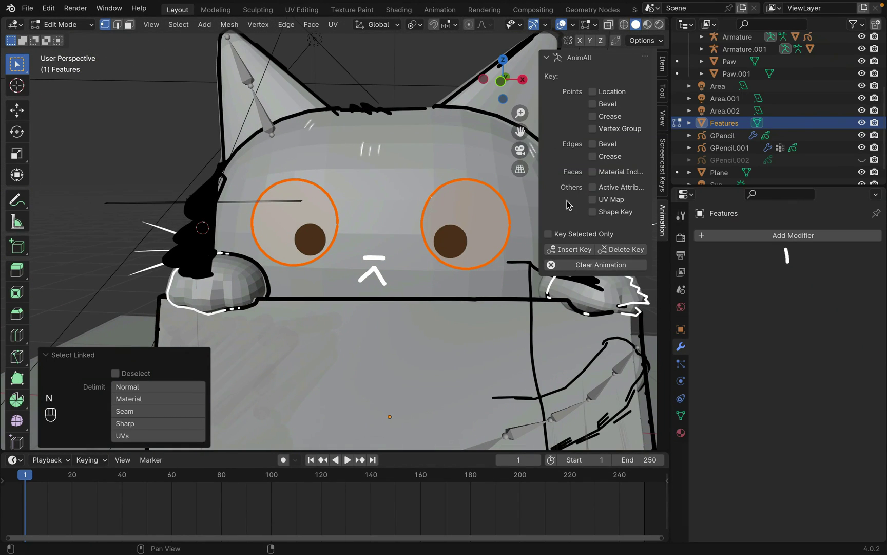
click(594, 93)
click(565, 252)
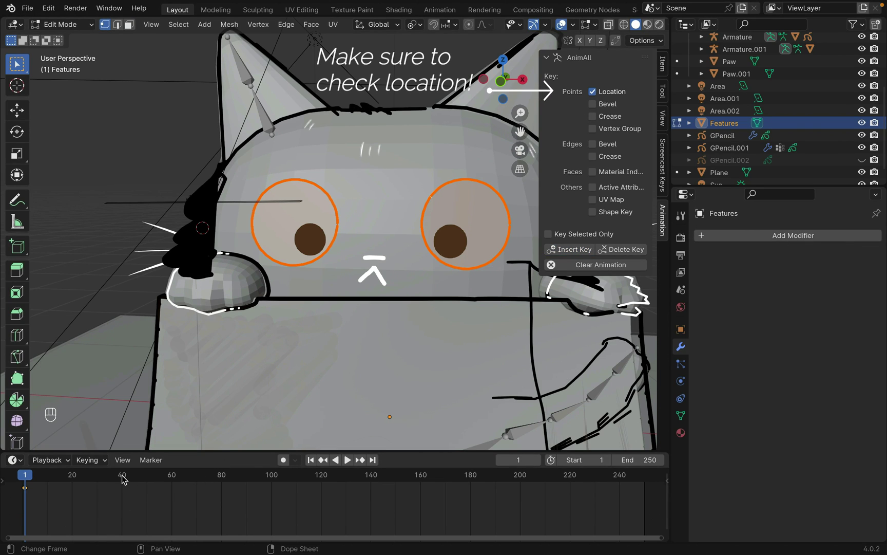
Step: At frame 40, flatten both eye shapes vertically into ellipses and key their point locations
drag(123, 479, 123, 479)
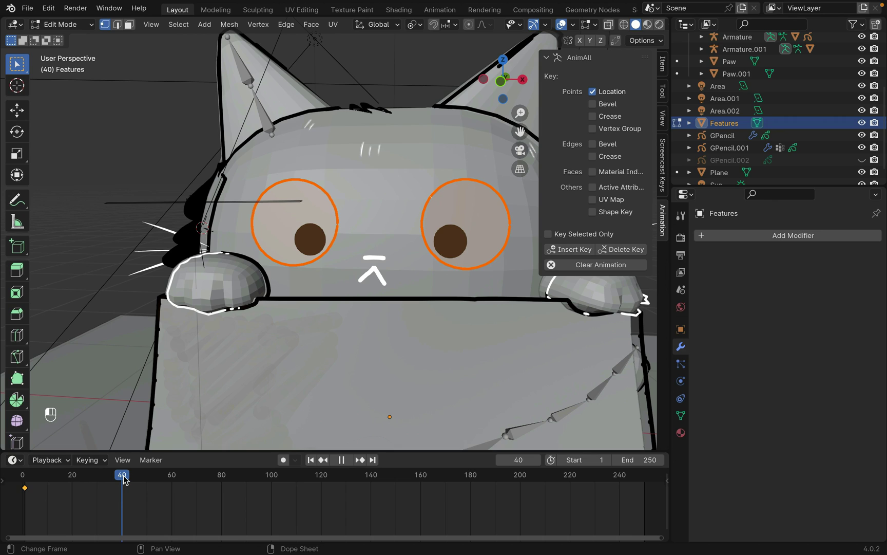
click(561, 250)
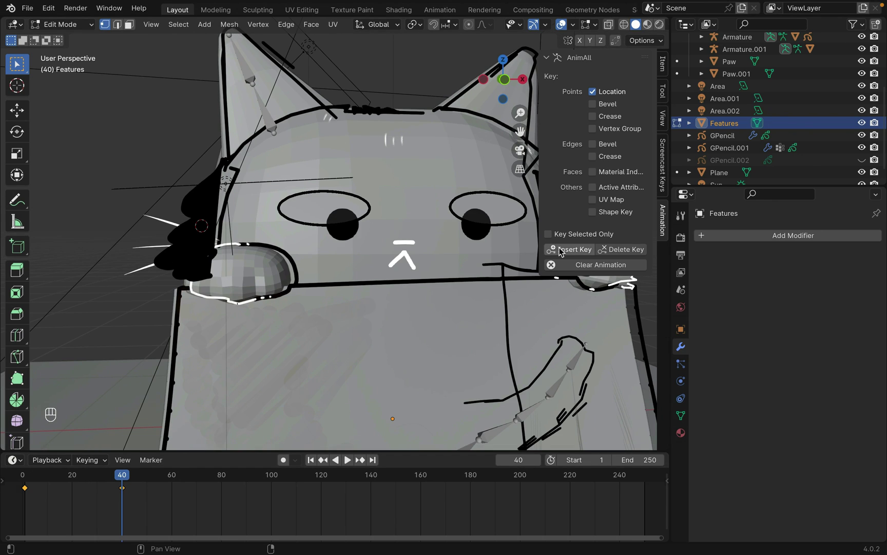
click(560, 249)
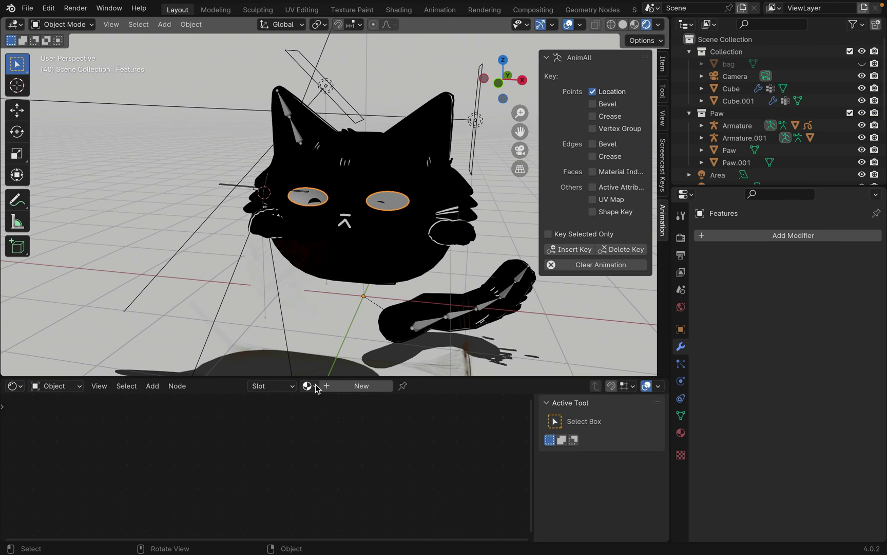
Step: Assign a copy of the Fur material to Features, name it Eye and change its black Color Ramp stop to white
click(308, 385)
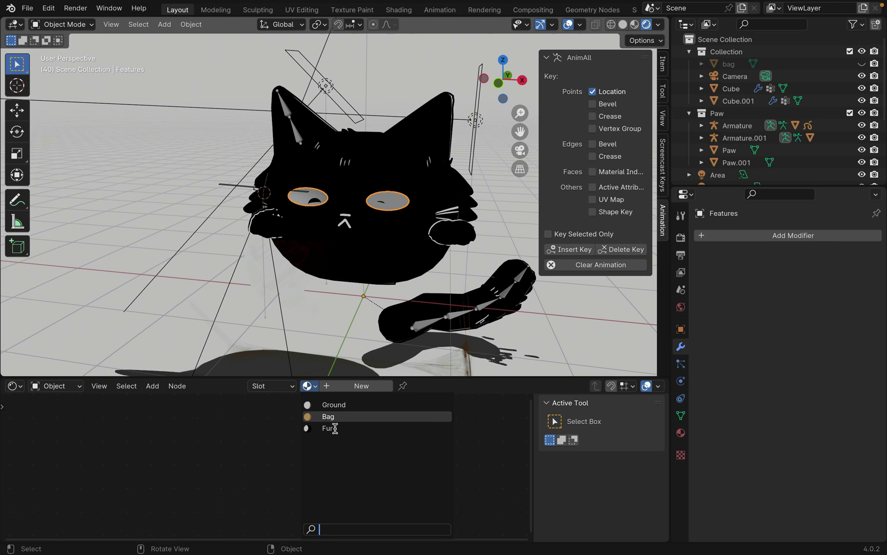
click(333, 429)
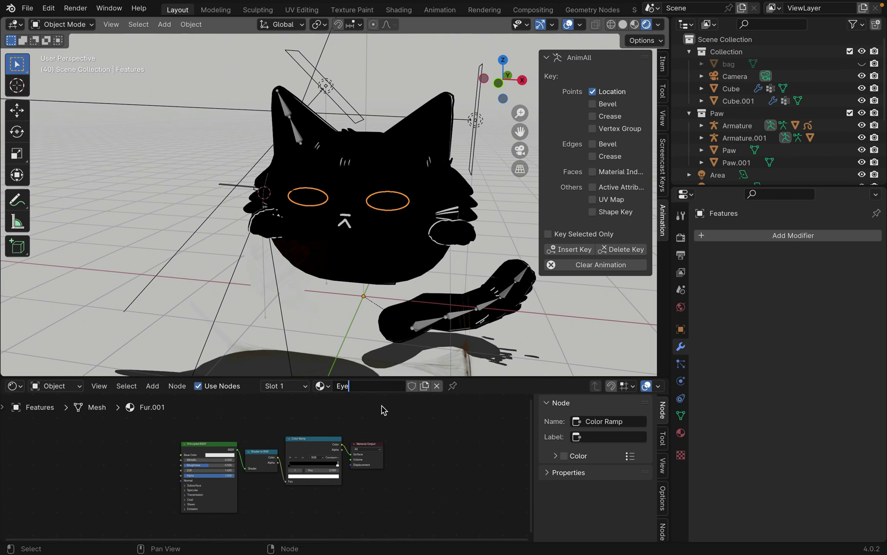
click(307, 476)
drag(335, 436, 358, 396)
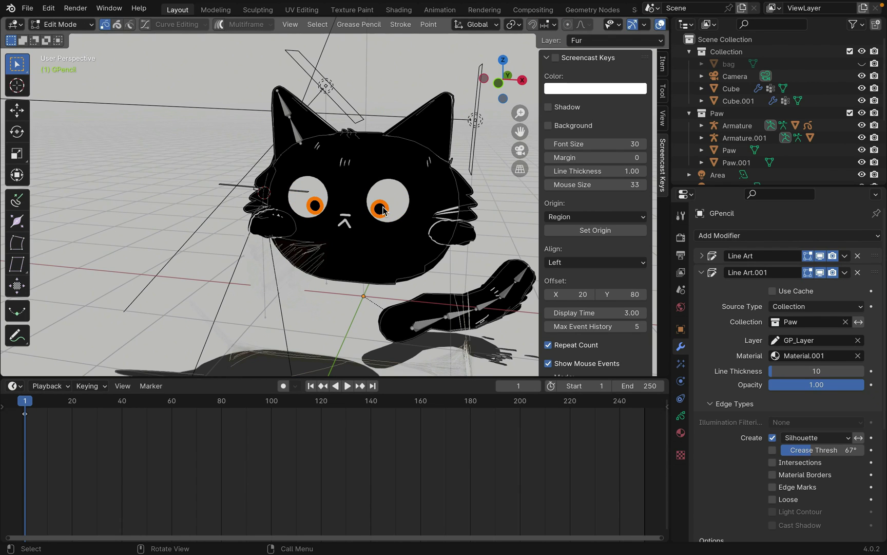
Step: Separate the selected pupil strokes of GPencil into their own object, return to Object Mode and select the pupils
key(p)
click(386, 212)
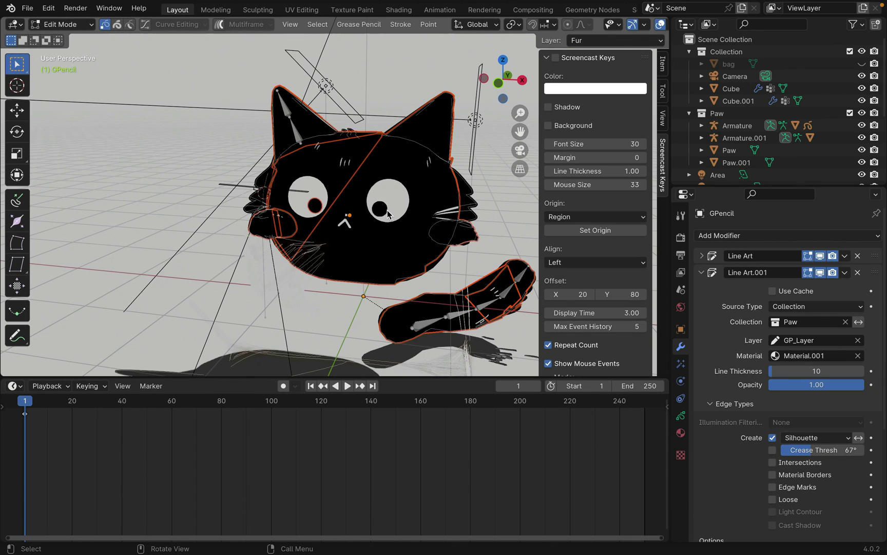
key(Tab)
click(387, 213)
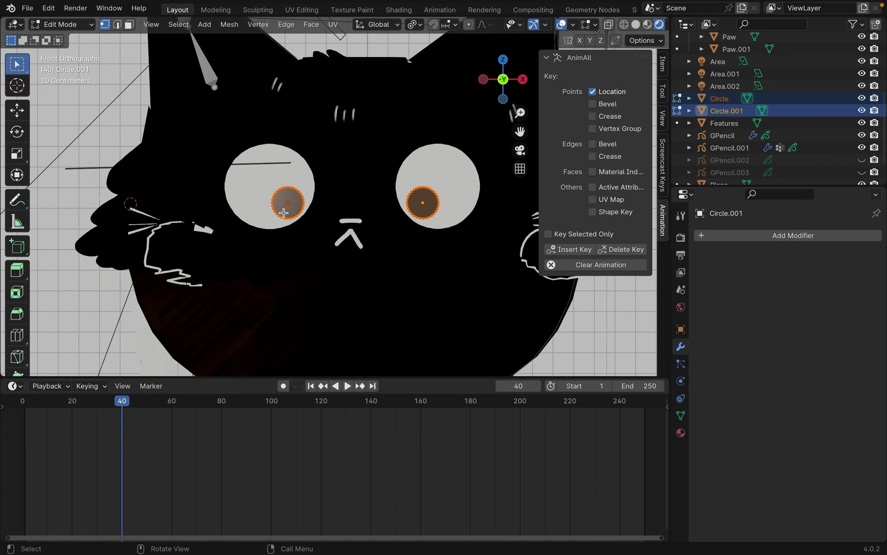
Step: Key both pupils' point locations at frame 40, and at frame 60 centre the pupil in the cat's right eye and key it
click(569, 249)
click(172, 406)
drag(257, 174, 323, 234)
key(g)
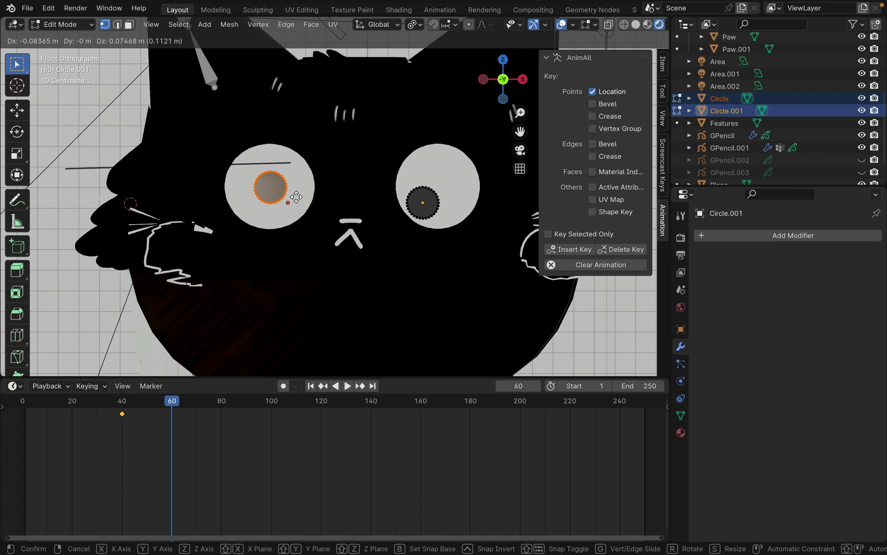
click(296, 196)
click(569, 249)
Step: Centre the pupil in the cat's left eye and key its point location at frame 60
drag(396, 180, 471, 244)
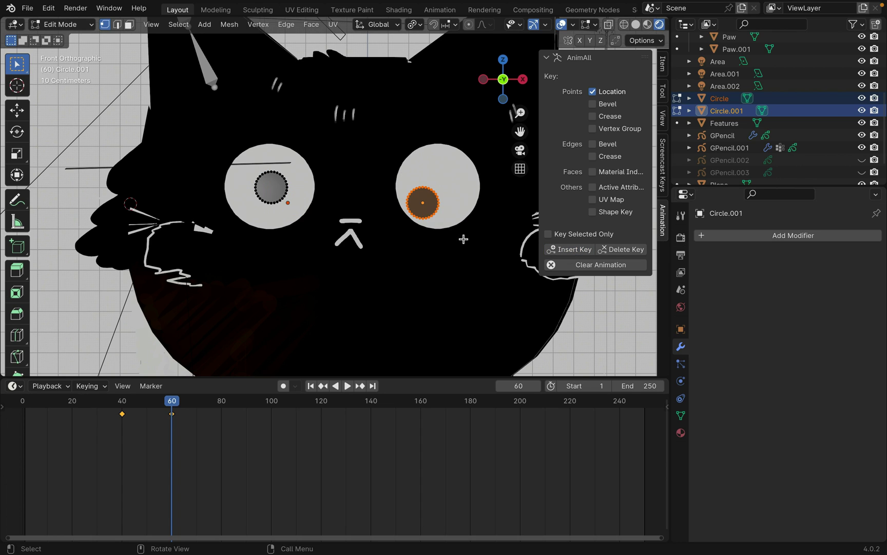
key(g)
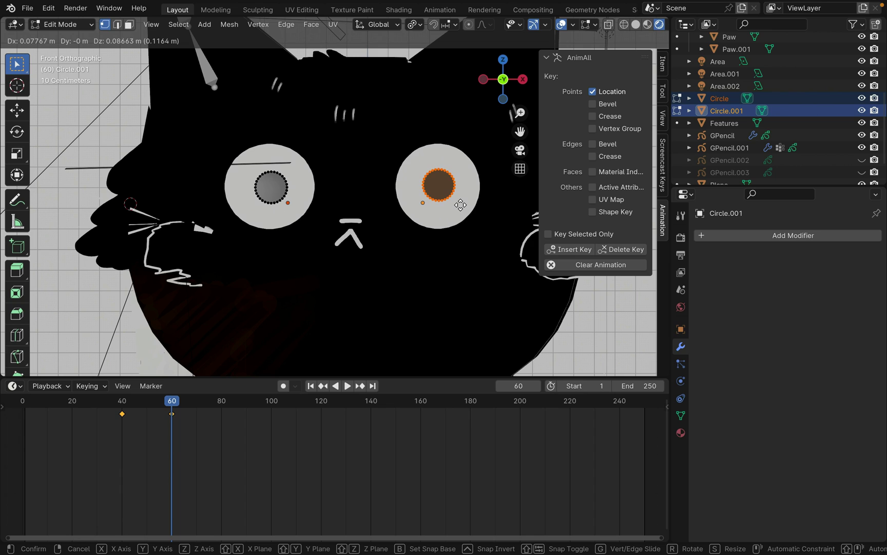
click(461, 205)
click(569, 249)
Step: Return to Object Mode and play back the pupil movement from around frame 40
click(125, 406)
key(space)
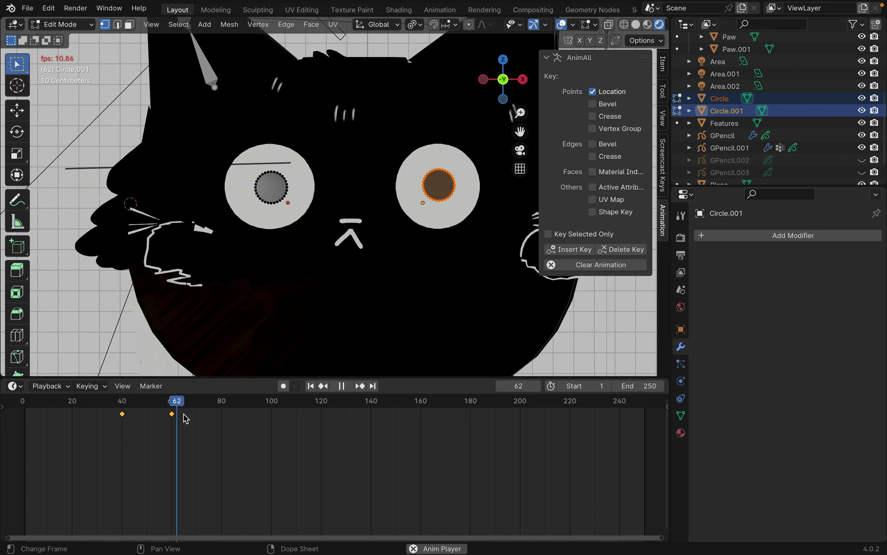
key(space)
click(118, 402)
click(50, 25)
click(60, 37)
key(space)
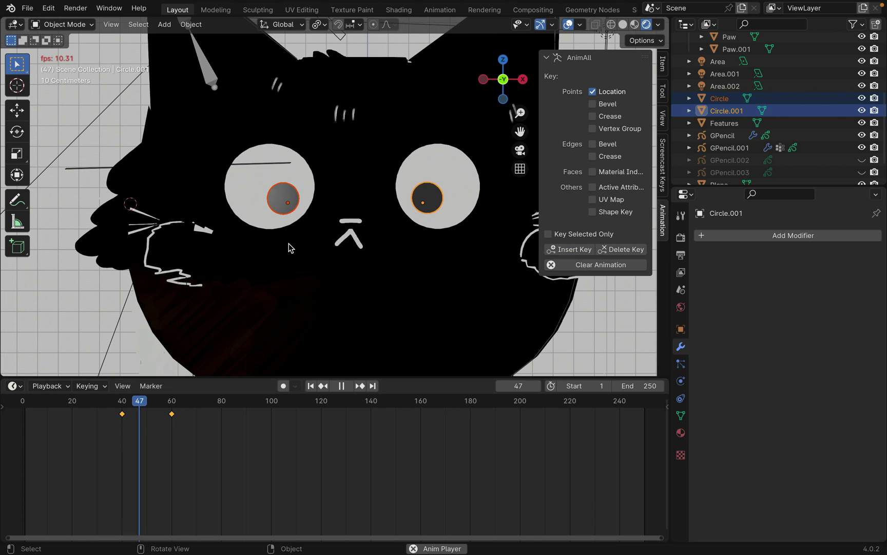
key(space)
Step: At frame 60, enlarge the pupil in the cat's left eye by about 2.26 and adjust its position in the eye
key(Down)
key(Tab)
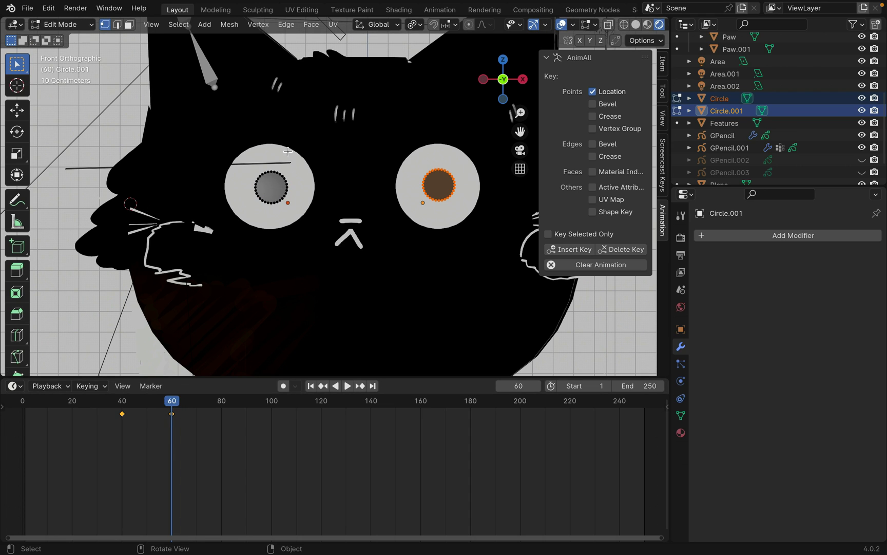
key(s)
click(487, 203)
key(g)
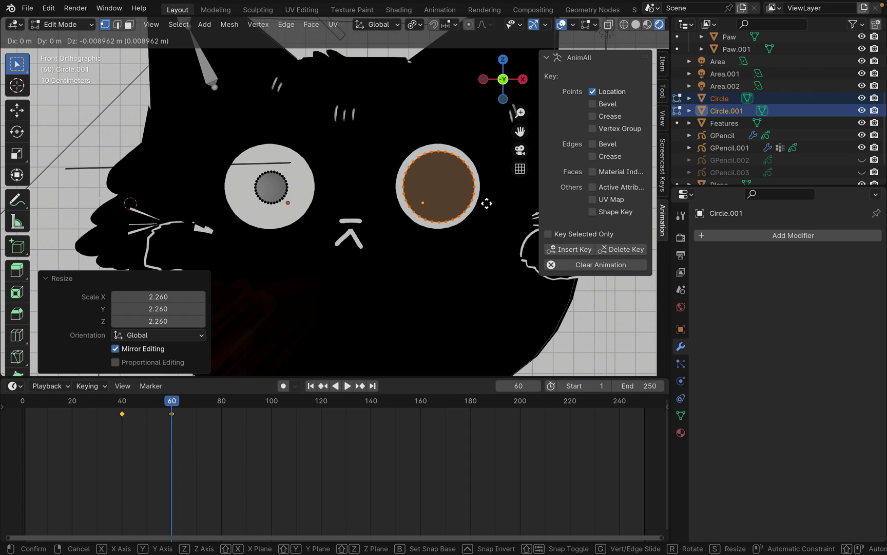
click(485, 203)
Step: Enlarge the pupil in the cat's right eye by about 2.31, nudge it, scale it up slightly and key both pupils at frame 60
drag(246, 161, 300, 209)
key(s)
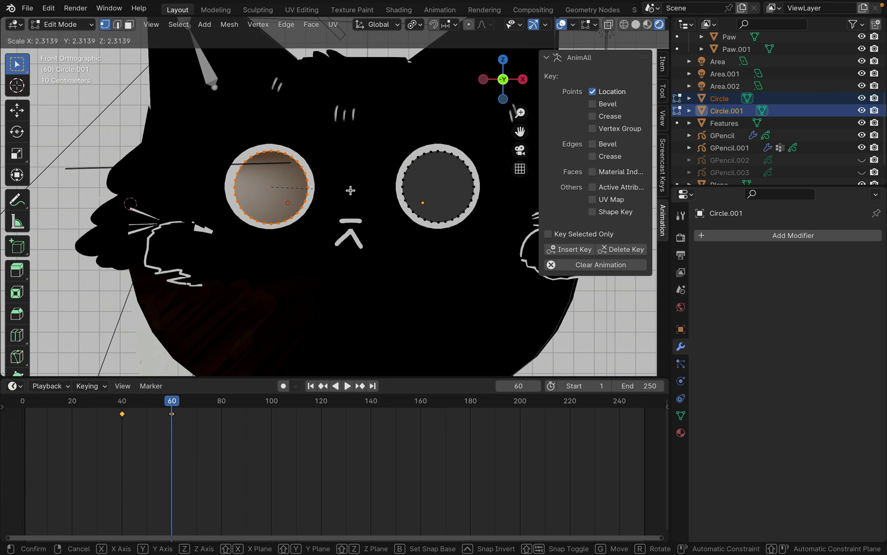
click(350, 190)
key(g)
click(349, 188)
key(s)
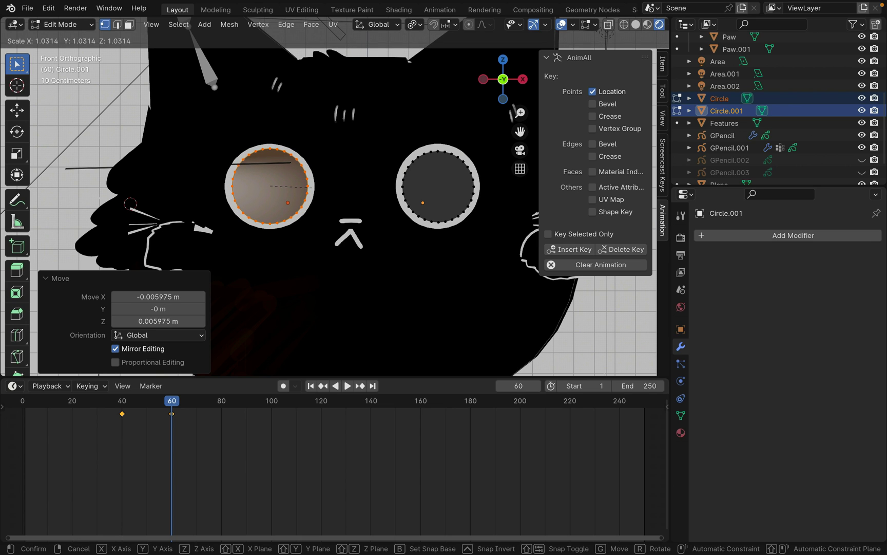
click(352, 189)
click(584, 252)
Step: Play back the pupil enlargement animation in Object Mode
key(Tab)
key(shift+Left)
key(space)
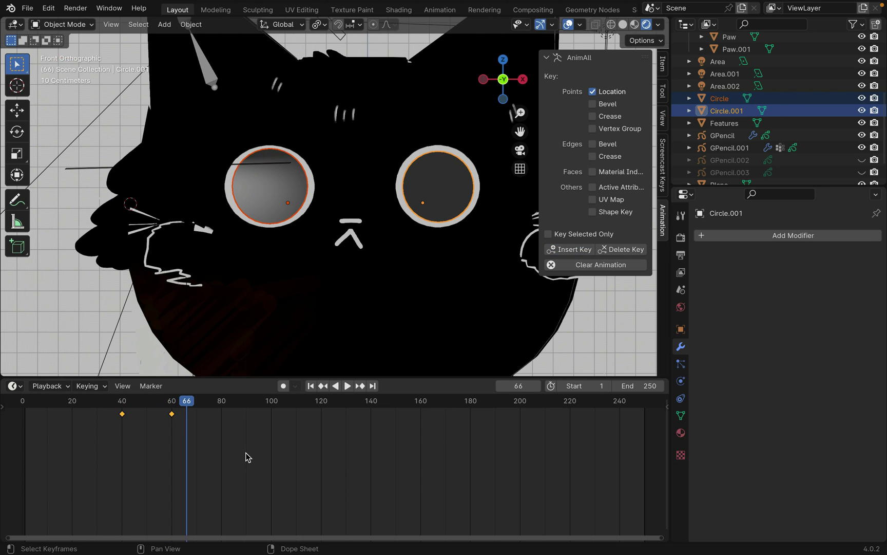
key(space)
key(space)
key(space)
Step: At frame 100, flatten both pupils to about 0.345 along global Z, key their point locations and leave Edit Mode
click(272, 401)
click(62, 24)
click(71, 51)
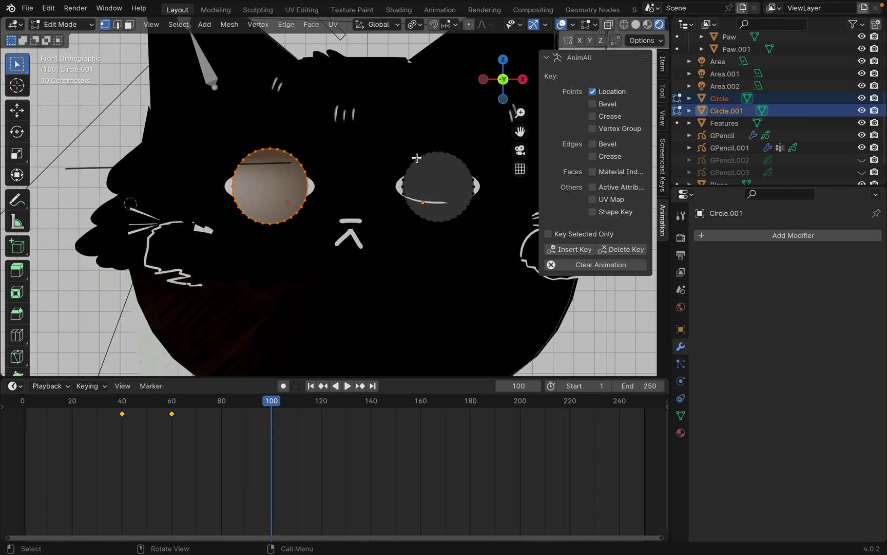
key(l)
key(s)
key(z)
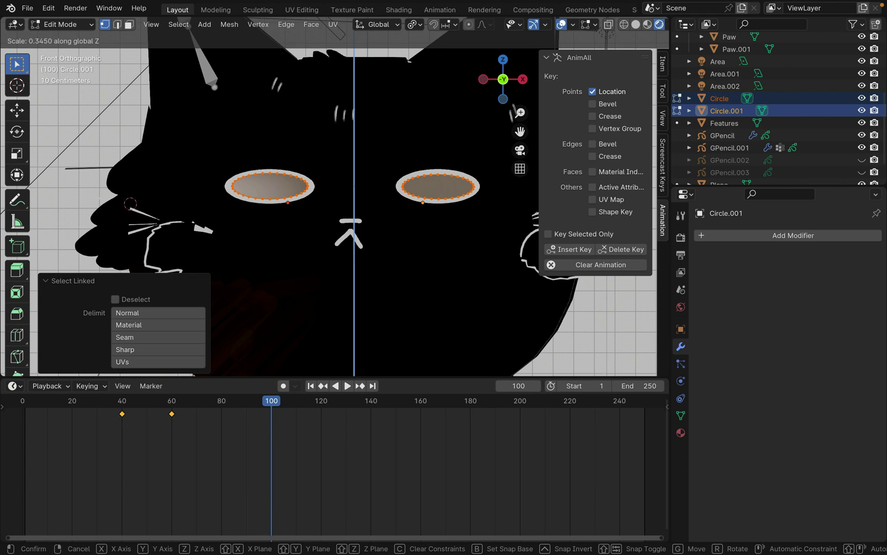
click(411, 204)
click(569, 249)
key(Tab)
Step: Assign the Fur material to both pupil meshes, Circle.001 and Circle
key(shift+F3)
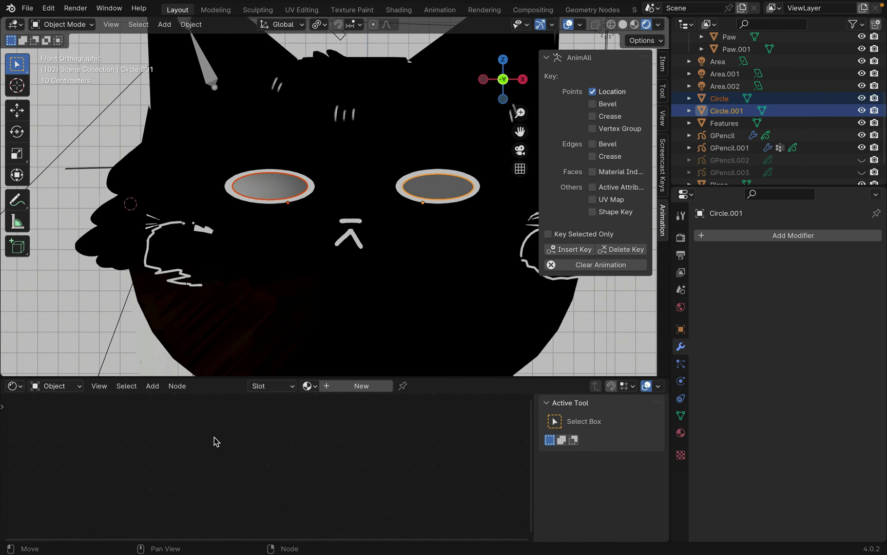
click(309, 385)
click(332, 428)
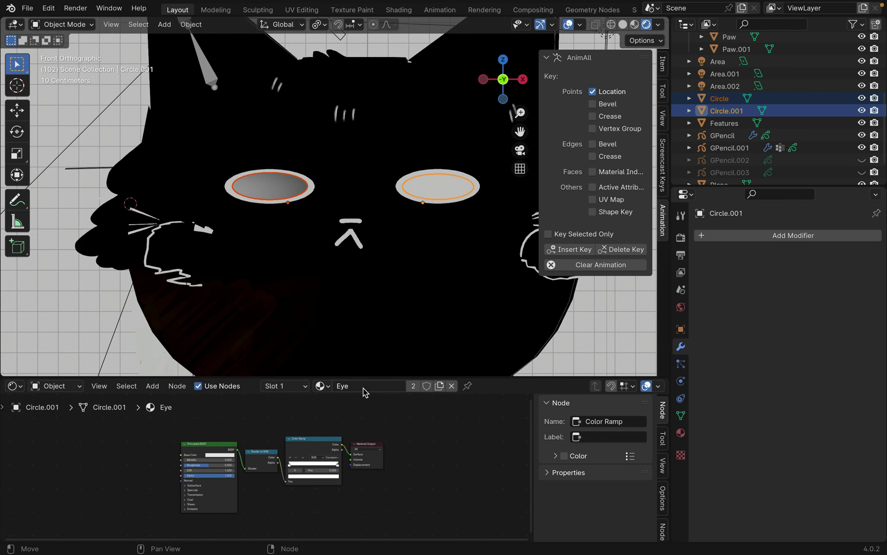
click(322, 385)
click(343, 441)
click(303, 301)
click(308, 386)
click(329, 441)
click(106, 131)
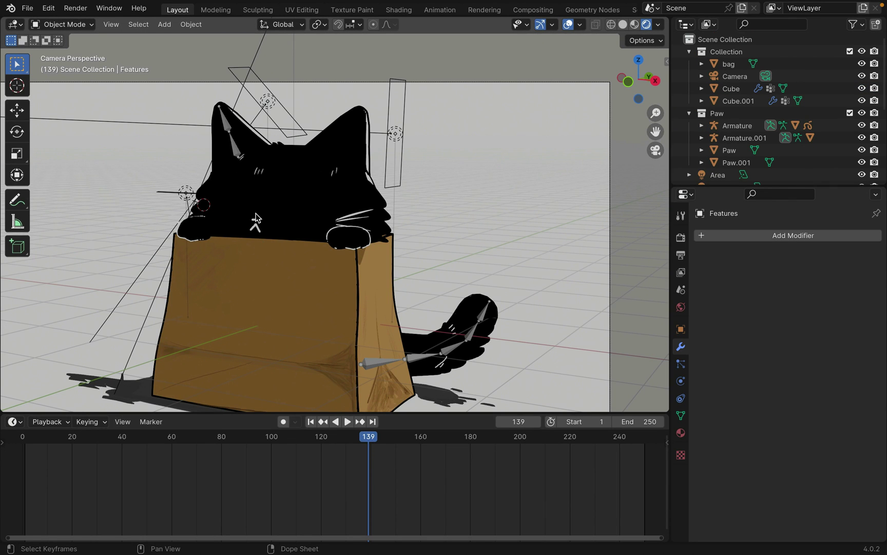
Step: At frame 140, insert rotation keyframes for the base and tip bones of the cat's ear
click(234, 149)
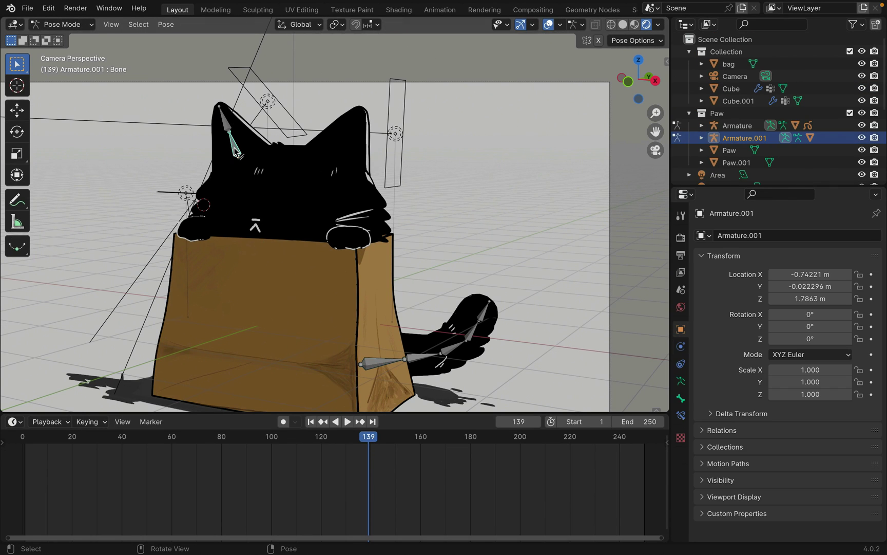
click(371, 445)
click(233, 145)
key(i)
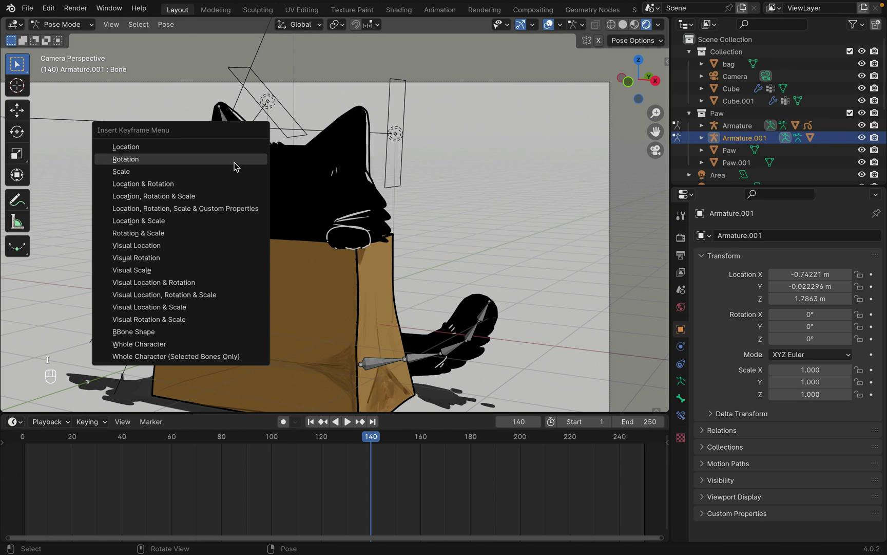
click(235, 163)
key(i)
click(223, 121)
Step: At frame 160, rotate the ear's base bone about -18.1° and insert a rotation keyframe
click(420, 440)
click(252, 150)
key(r)
click(260, 142)
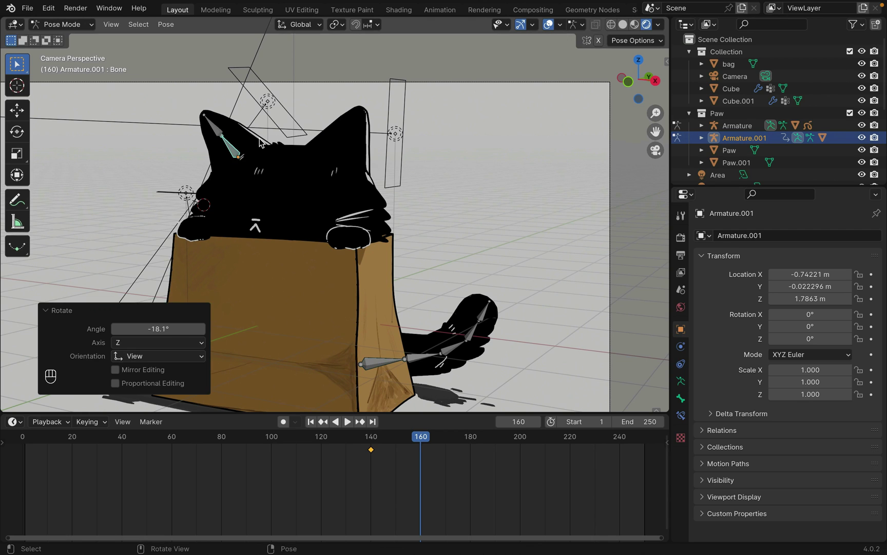
key(i)
click(260, 142)
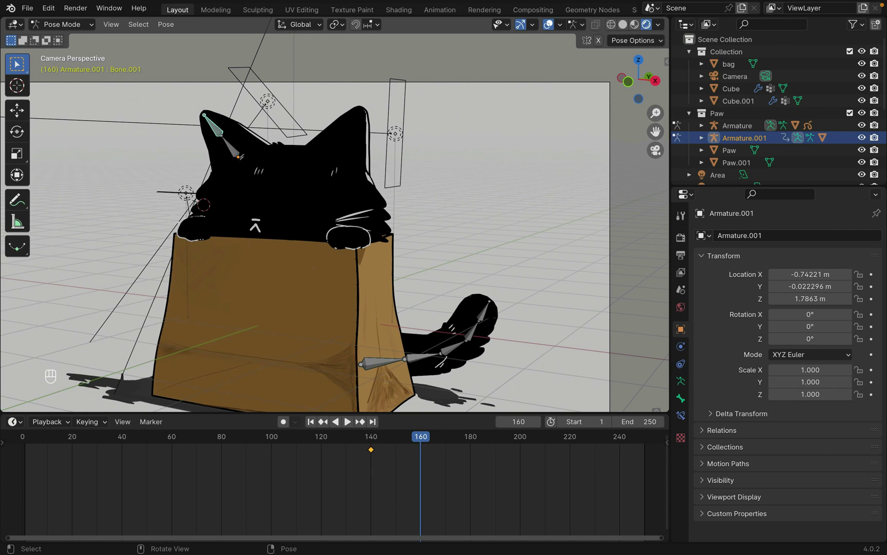
Step: At frame 160, rotate the ear's tip bone about -13.3°, insert a rotation keyframe and play back the ear motion
key(r)
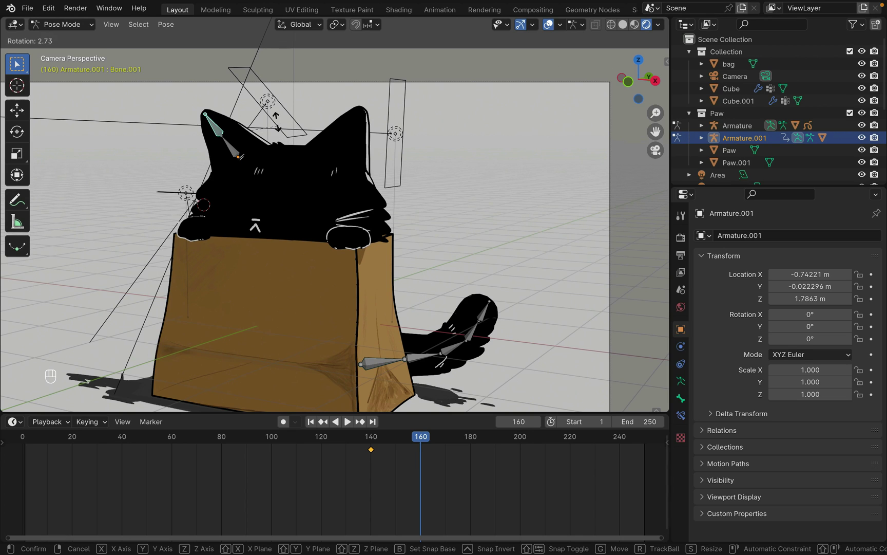
click(280, 112)
key(i)
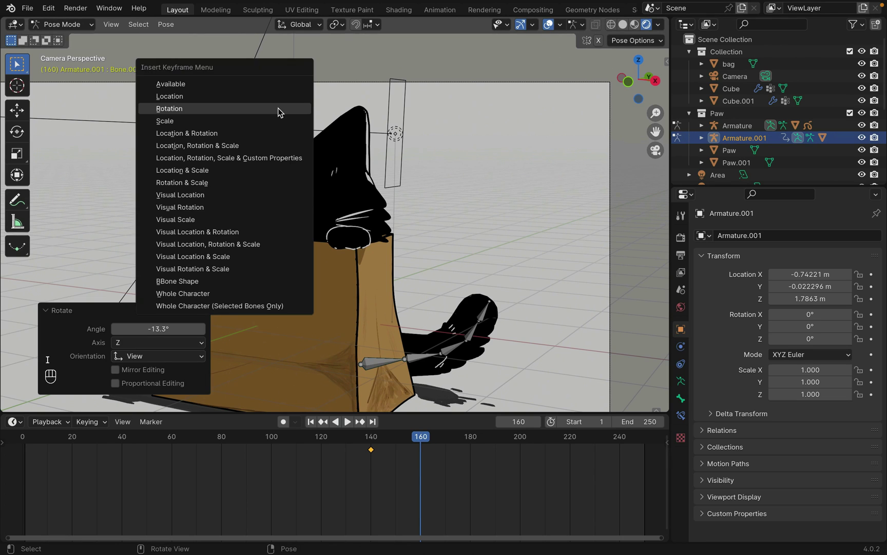
click(280, 112)
click(366, 441)
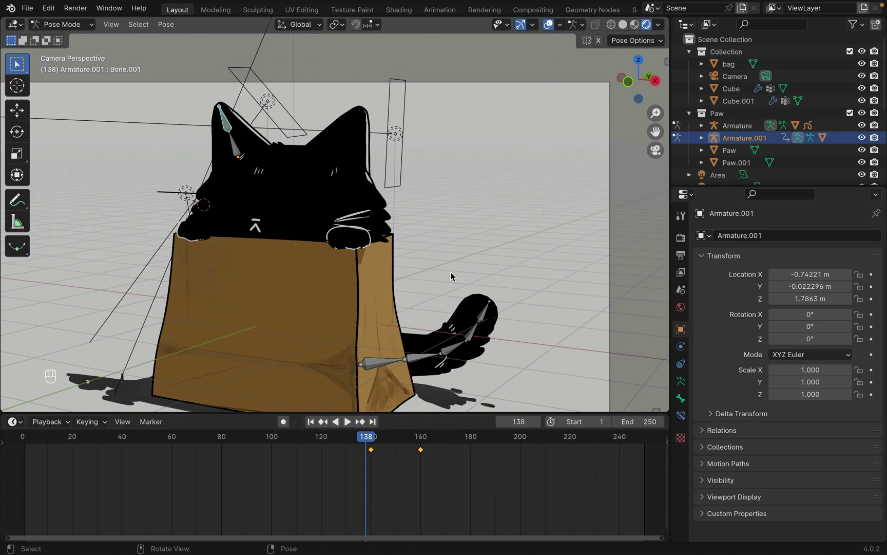
key(space)
key(space)
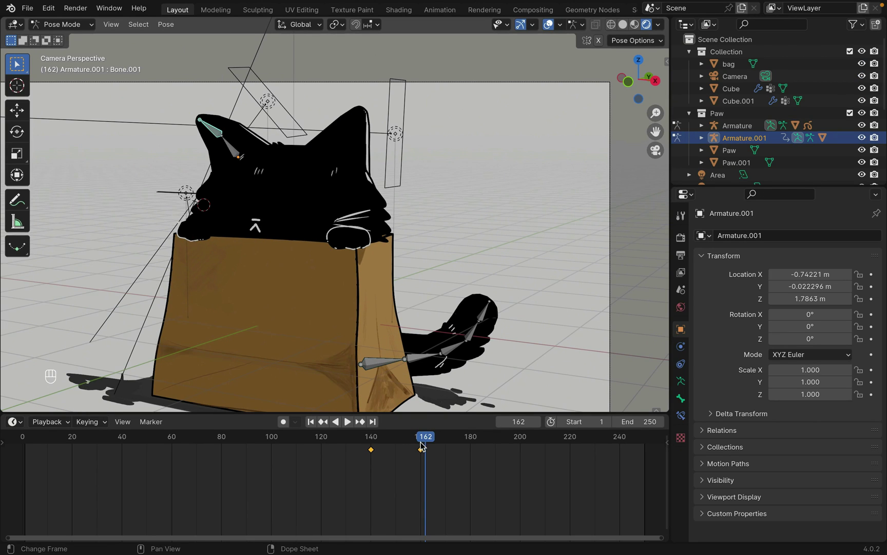
Step: At frame 170, select the cat's outer tail bones and insert rotation keyframes for them
click(445, 493)
click(454, 349)
shift+click(482, 318)
key(i)
click(483, 319)
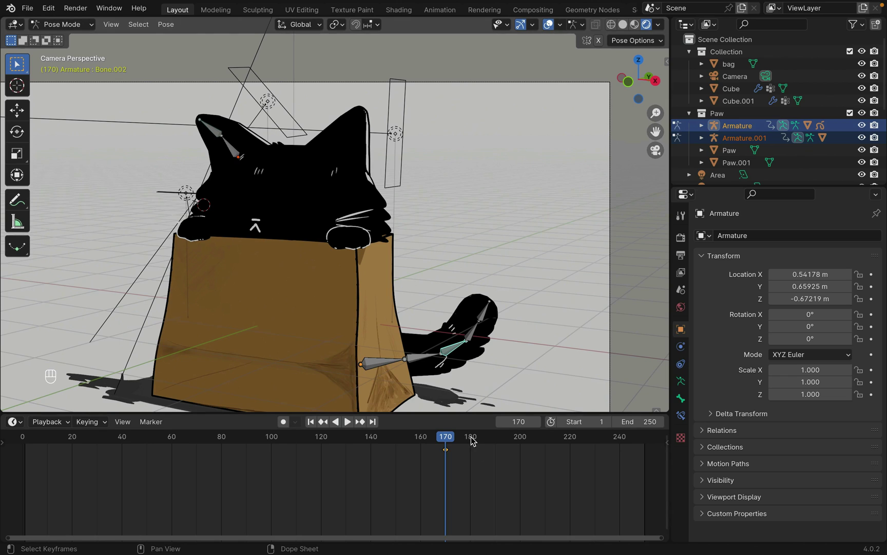
Step: At frame 180, rotate the tail's middle bone and the next bone toward the tip into a new curl
alt+scroll(487, 314, down, 10)
key(r)
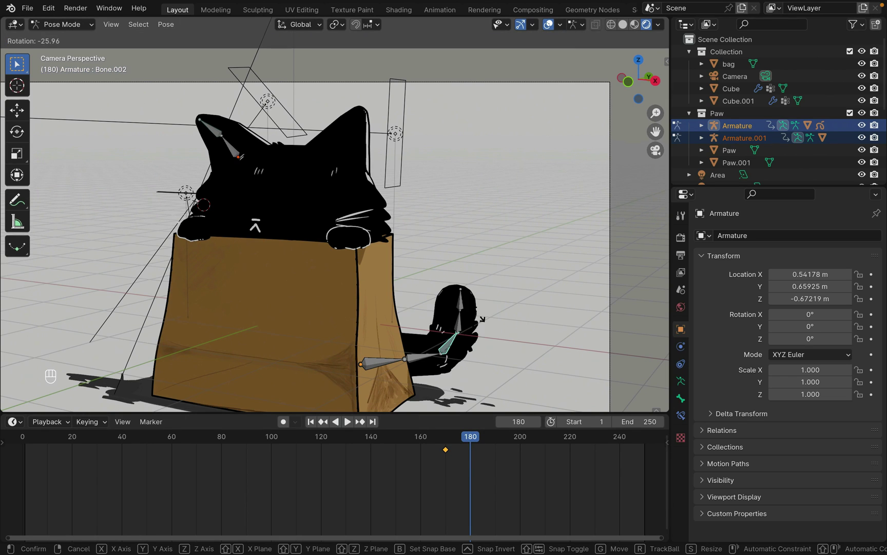
click(497, 341)
key(r)
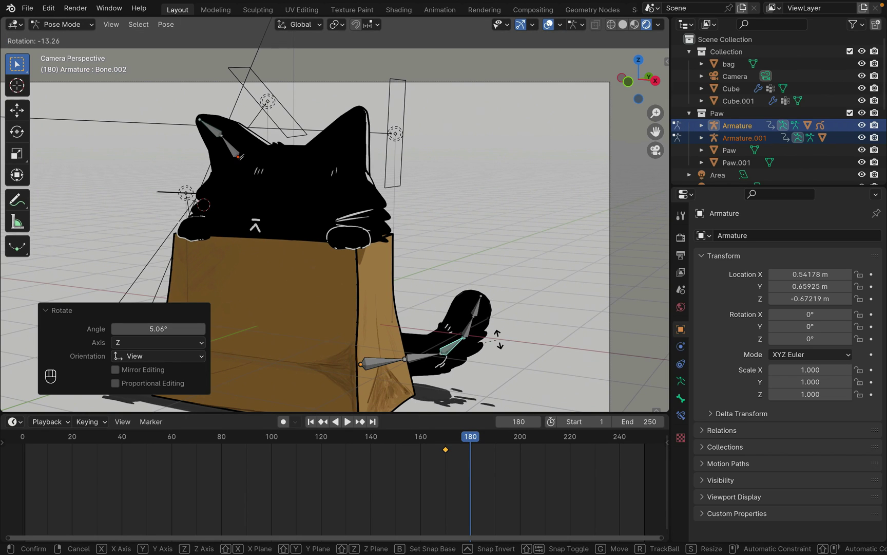
click(499, 341)
click(468, 327)
key(r)
click(496, 319)
Step: Rotate the tail's tip bone and insert rotation keyframes for the posed tail bones at frame 180
click(473, 307)
key(r)
click(495, 281)
key(r)
click(501, 294)
click(468, 329)
key(i)
click(478, 326)
key(Down)
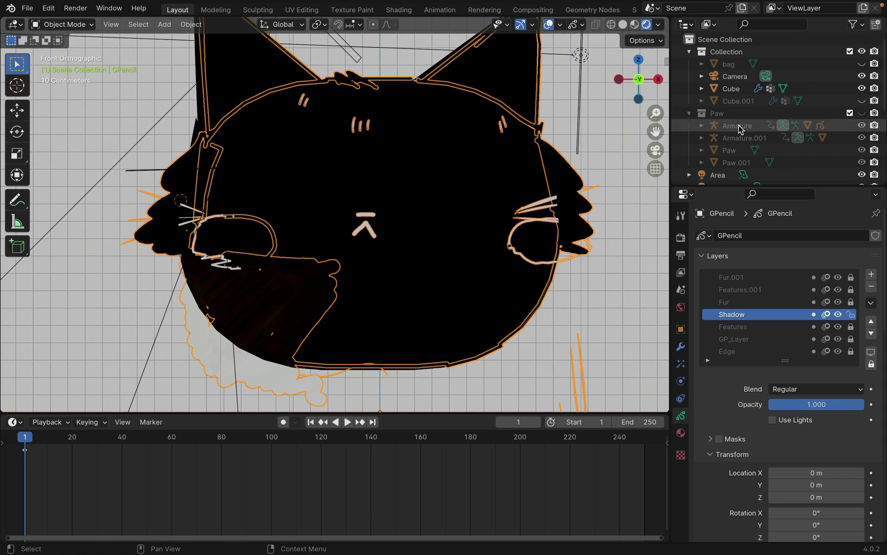
Step: In Edit Mode of GPencil, lock the Shadow layer and separate the Features layer's mouth strokes as a new object using Selected Points
scroll(739, 128, down, 5)
click(722, 110)
key(Tab)
click(413, 258)
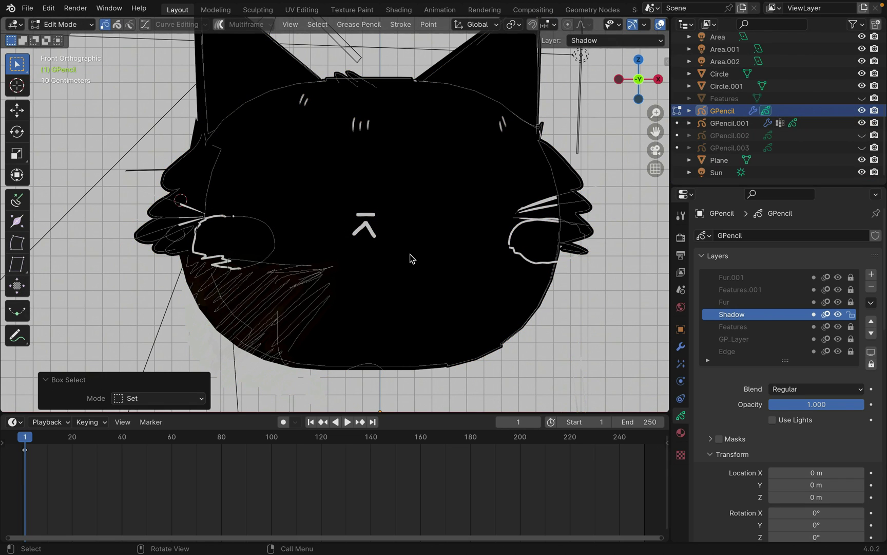
click(851, 318)
key(a)
key(p)
click(380, 220)
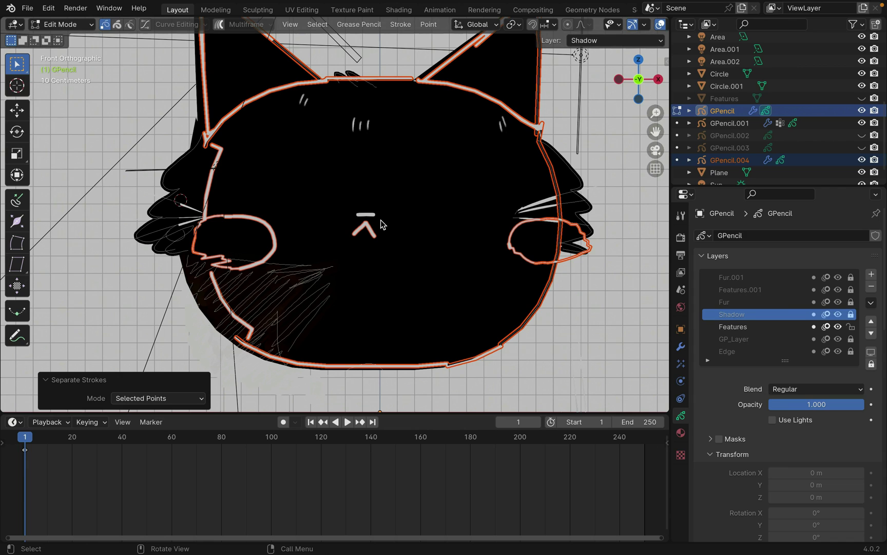
Step: Return to Object Mode, select the separated mouth object and remove its modifier
click(60, 26)
click(64, 39)
click(366, 230)
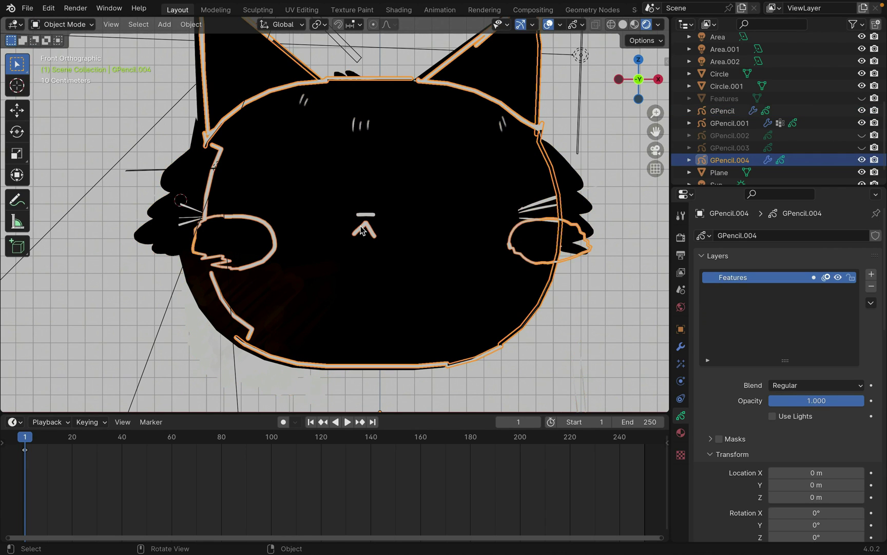
click(680, 347)
click(858, 255)
click(860, 257)
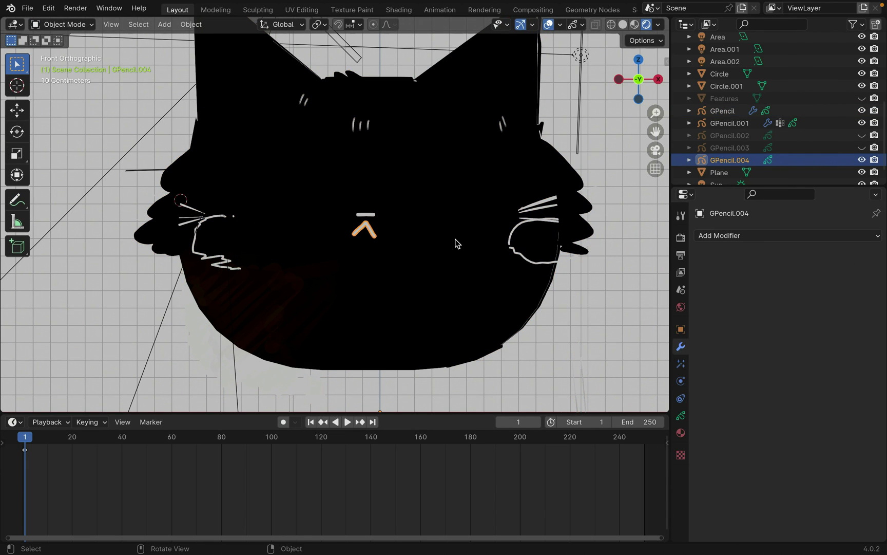
Step: Convert the separated mouth strokes to a Bezier curve object
click(191, 24)
mouse_move(231, 381)
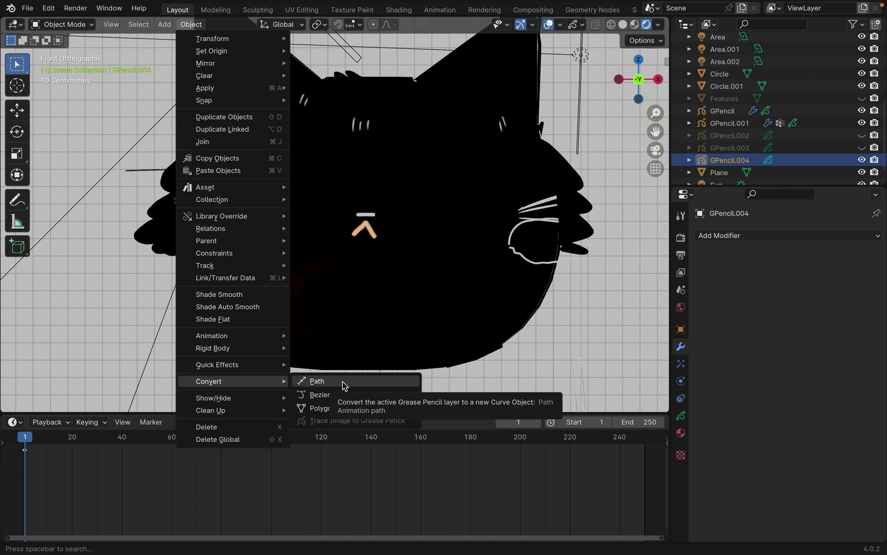
click(324, 395)
Step: Give the mOUTH curve a round bevel with a depth of 0.005 m
scroll(440, 178, up, 2)
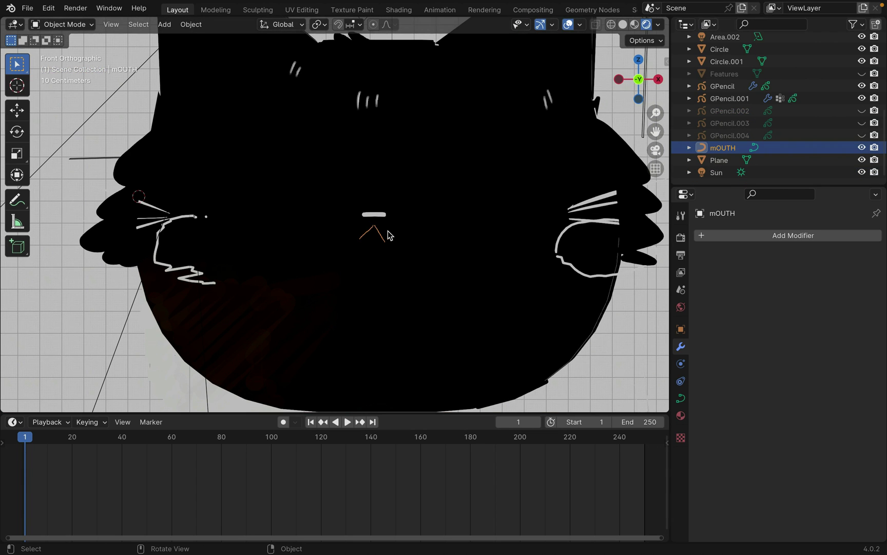
click(680, 398)
click(708, 440)
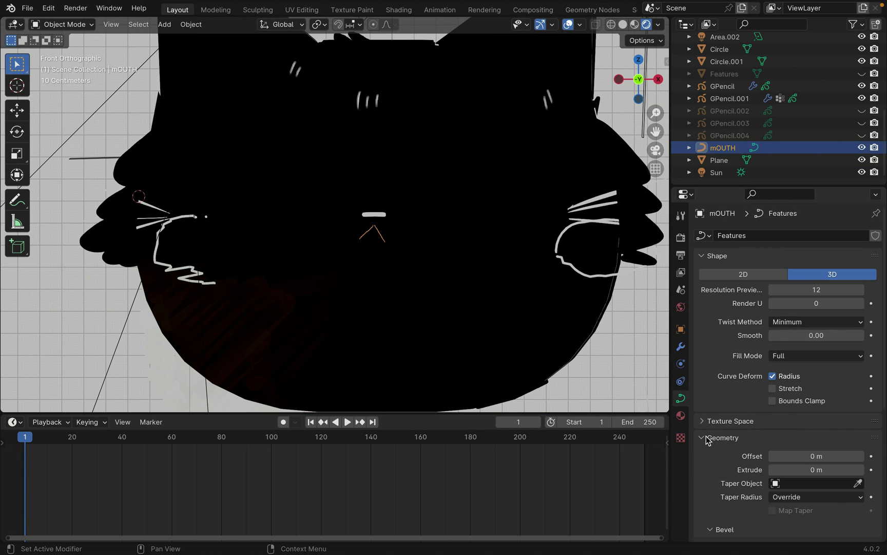
scroll(785, 406, down, 5)
click(809, 423)
text(0.05)
key(Return)
click(810, 422)
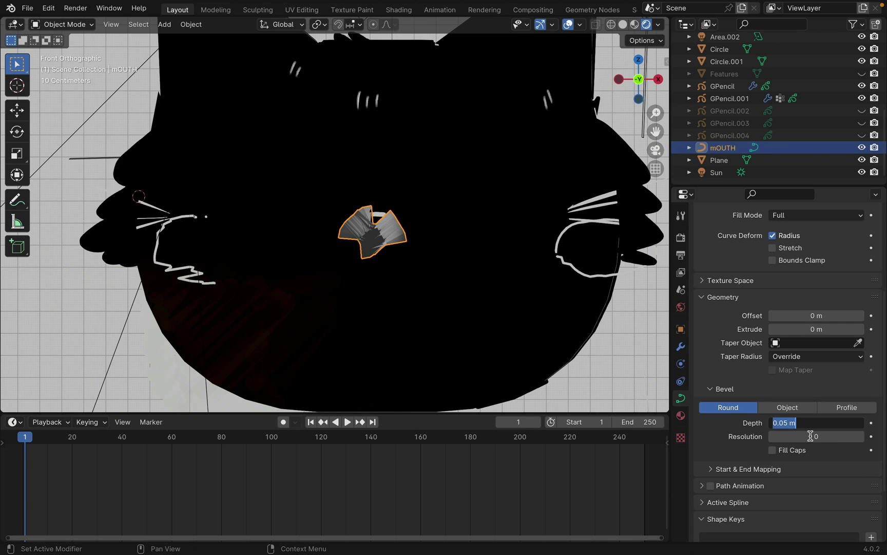
text(0.005)
key(Return)
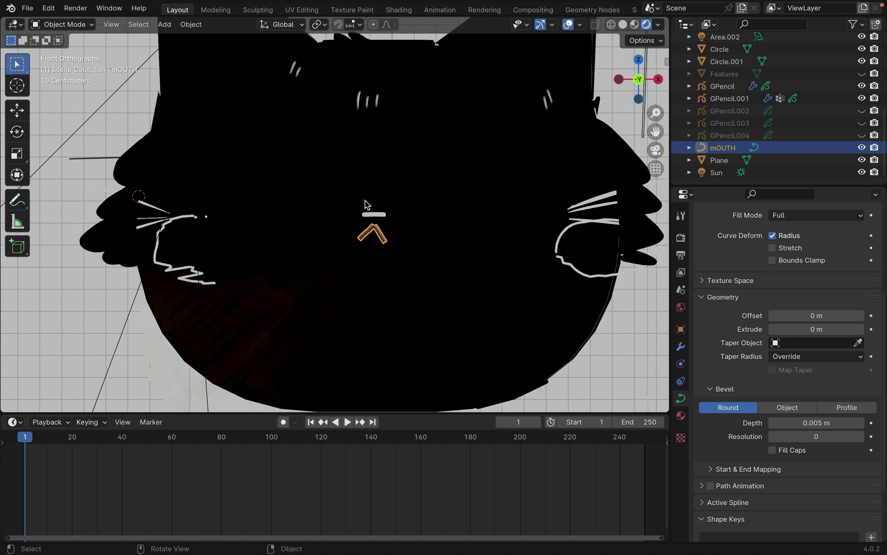
Step: Switch the timeline area to the Shader Editor and assign the existing Eye material to the mouth curve
click(15, 421)
click(59, 374)
click(323, 421)
click(358, 307)
Step: In Edit Mode, move the mouth curve about -0.006 m along global Y, in front of the face
scroll(383, 233, up, 10)
shift+scroll(365, 242, right, 10)
shift+scroll(365, 242, left, 6)
key(Tab)
scroll(365, 242, right, 8)
scroll(365, 242, down, 8)
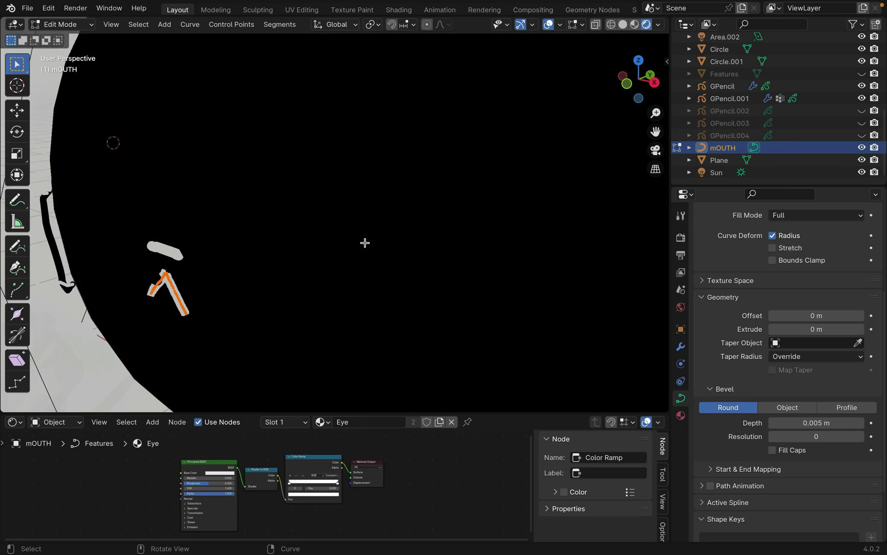
key(g)
key(y)
click(307, 280)
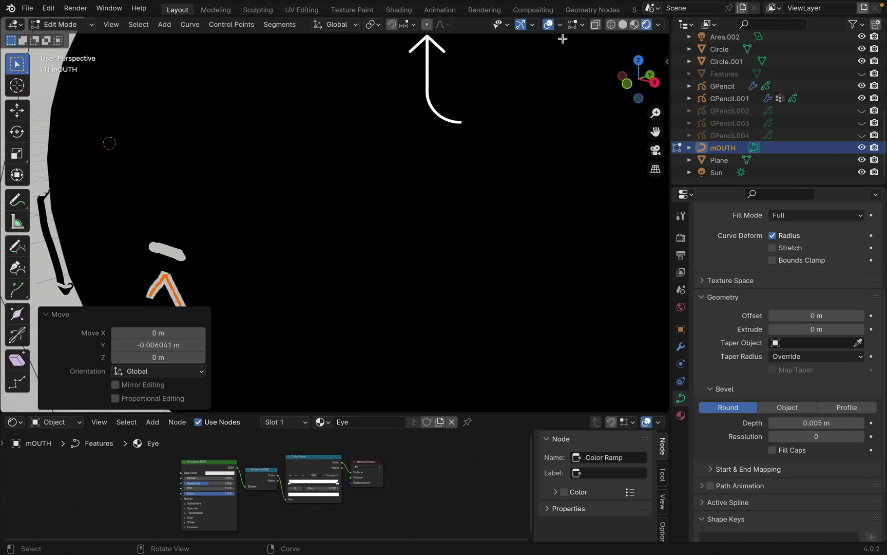
Step: At frame 40, move the mouth's right end about 0.03 m in X and -0.008 m in Z, and rotate it about -41.5° with connected proportional editing
click(627, 83)
click(365, 197)
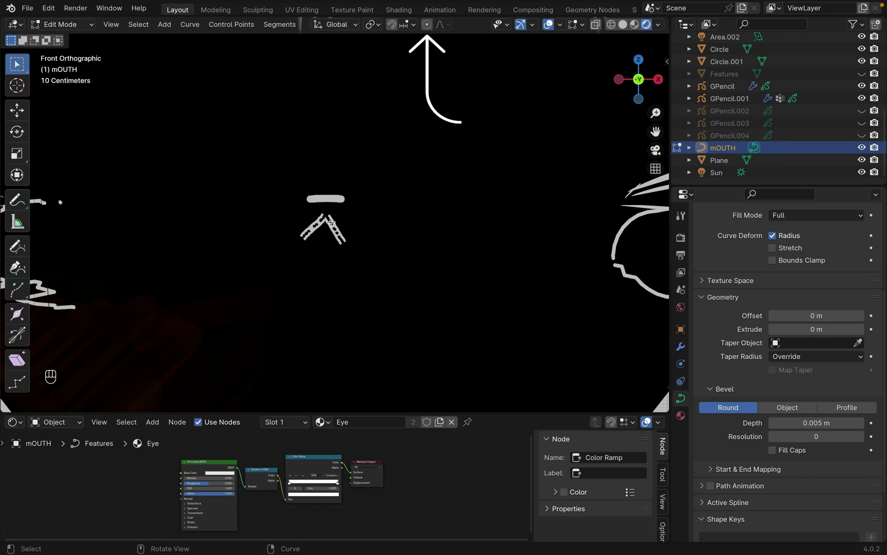
key(l)
scroll(331, 220, up, 1)
key(g)
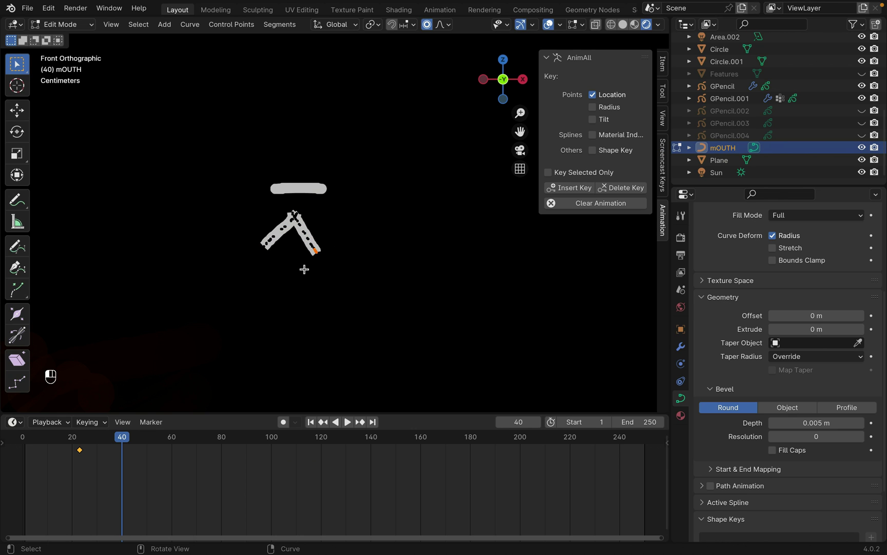
key(g)
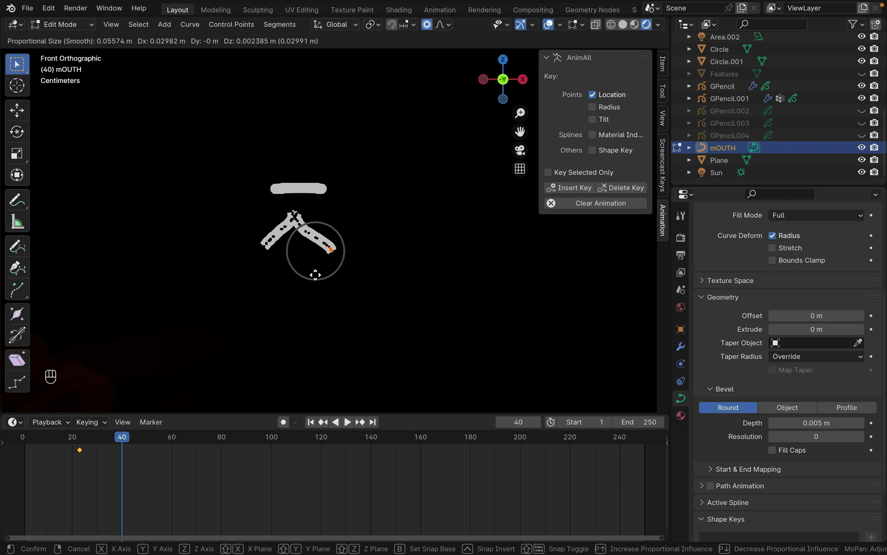
click(357, 256)
key(r)
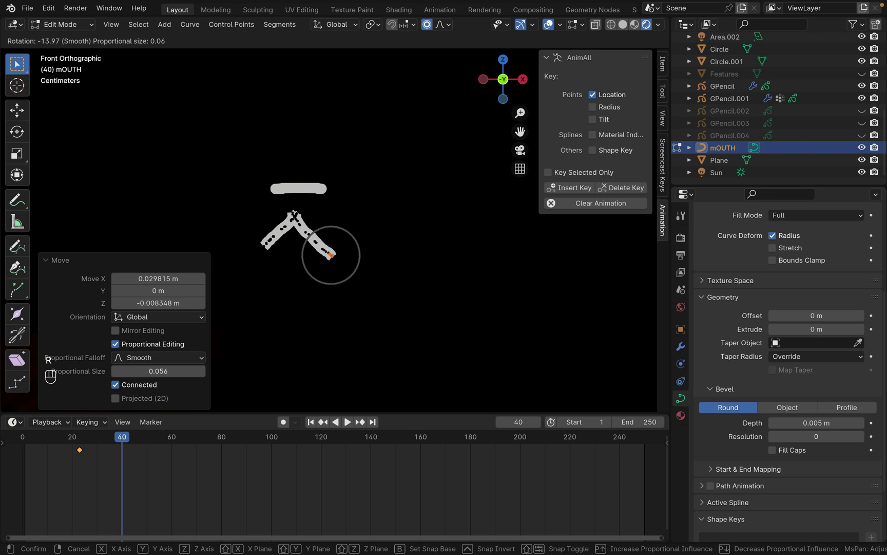
click(349, 246)
Step: Pull the mouth's right end further outward, rotate it about -58.9° and raise it to form a curved smile
key(g)
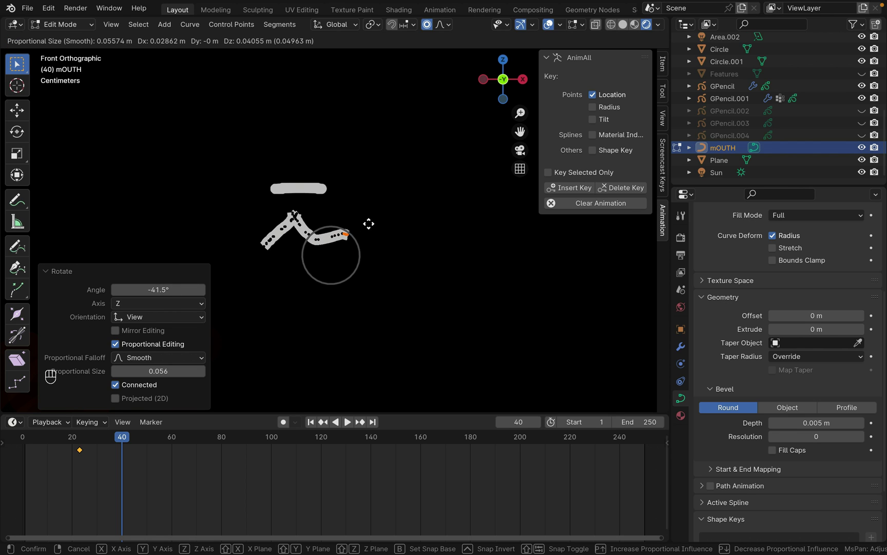
click(370, 226)
key(r)
click(366, 240)
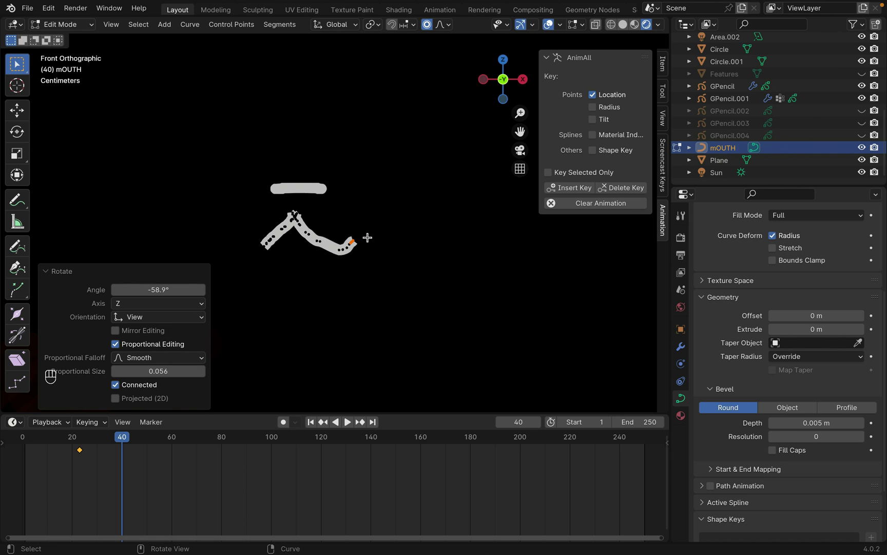
key(g)
click(368, 220)
click(365, 219)
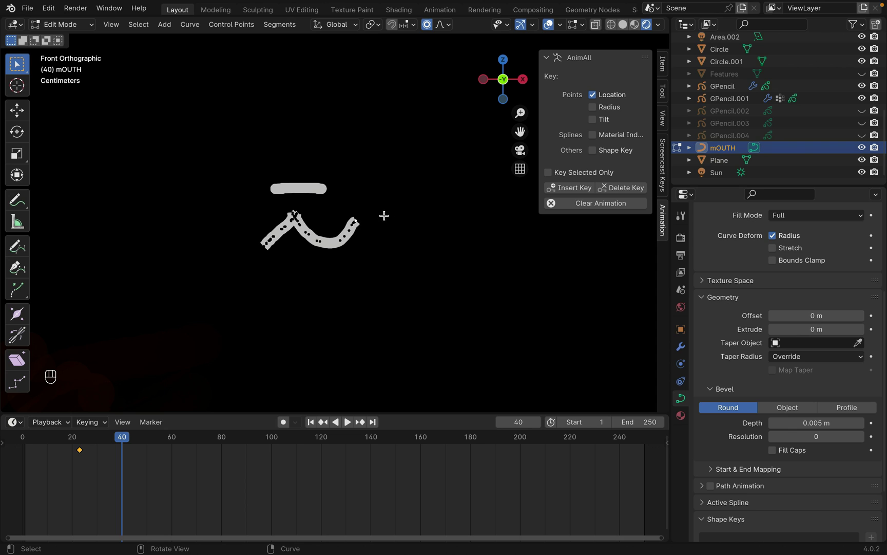
Step: Rotate the tip of the mouth's right curve upright and move it with a smaller proportional editing radius
key(r)
click(361, 201)
key(r)
click(385, 197)
key(g)
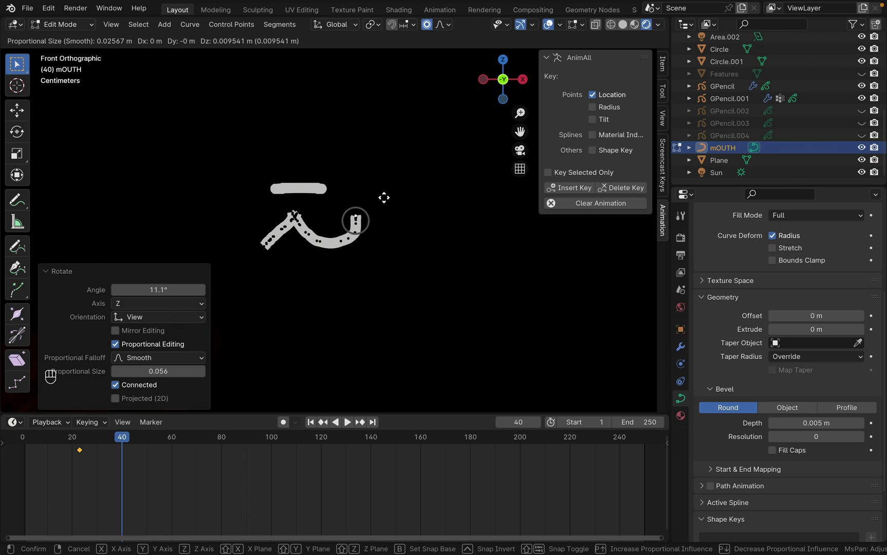